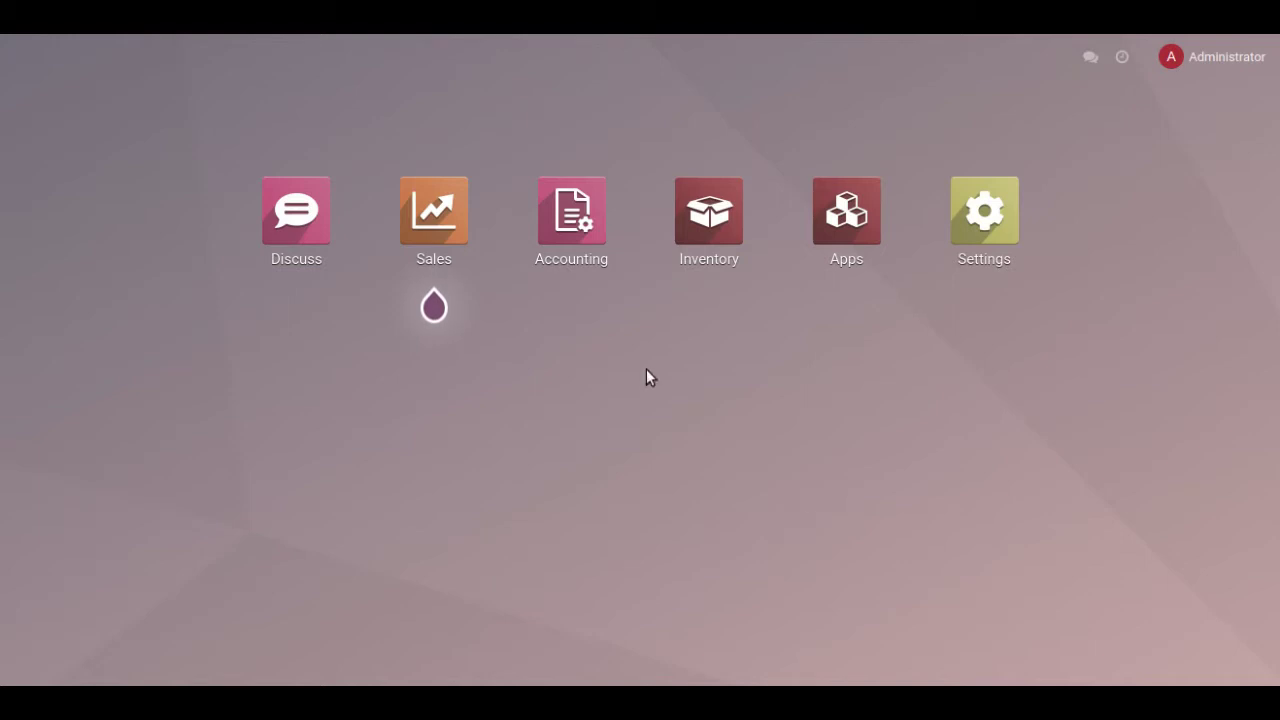
- Switch to the Odoo settings and open the list of scheduled actions in the technical automation settings
{"action": "left_click", "coordinate": [340, 20]}
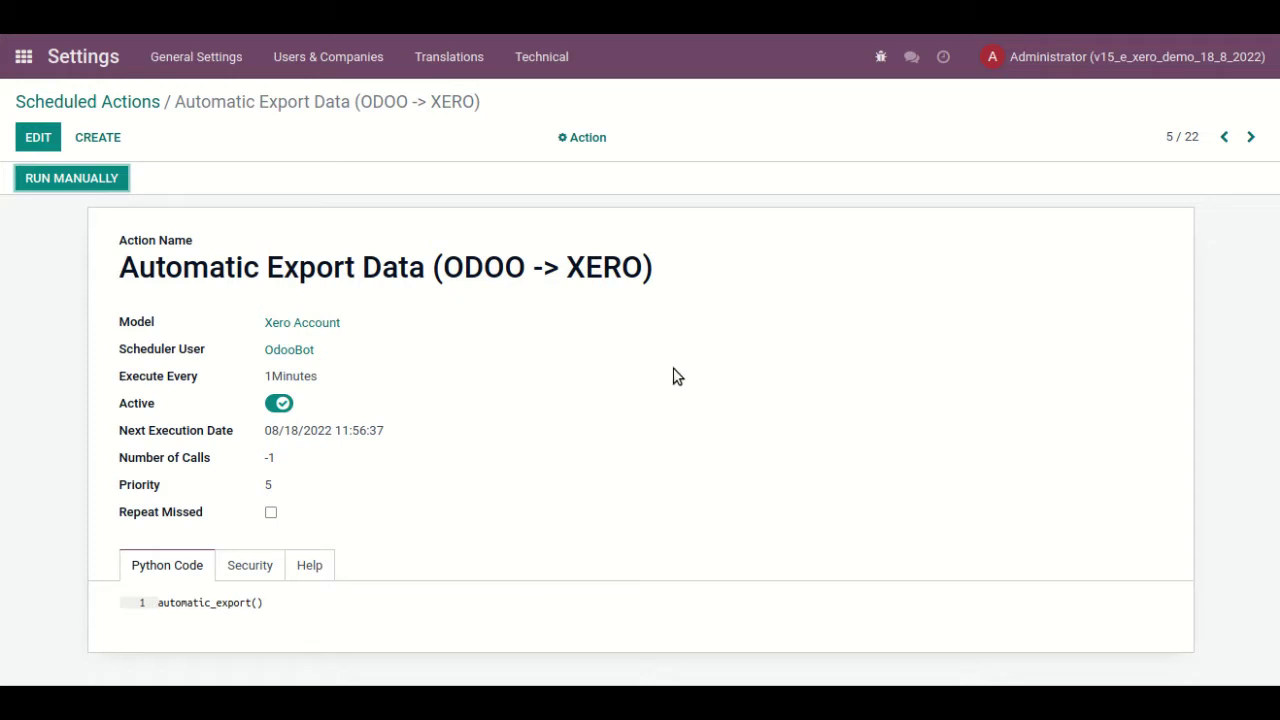
{"action": "left_click", "coordinate": [266, 381]}
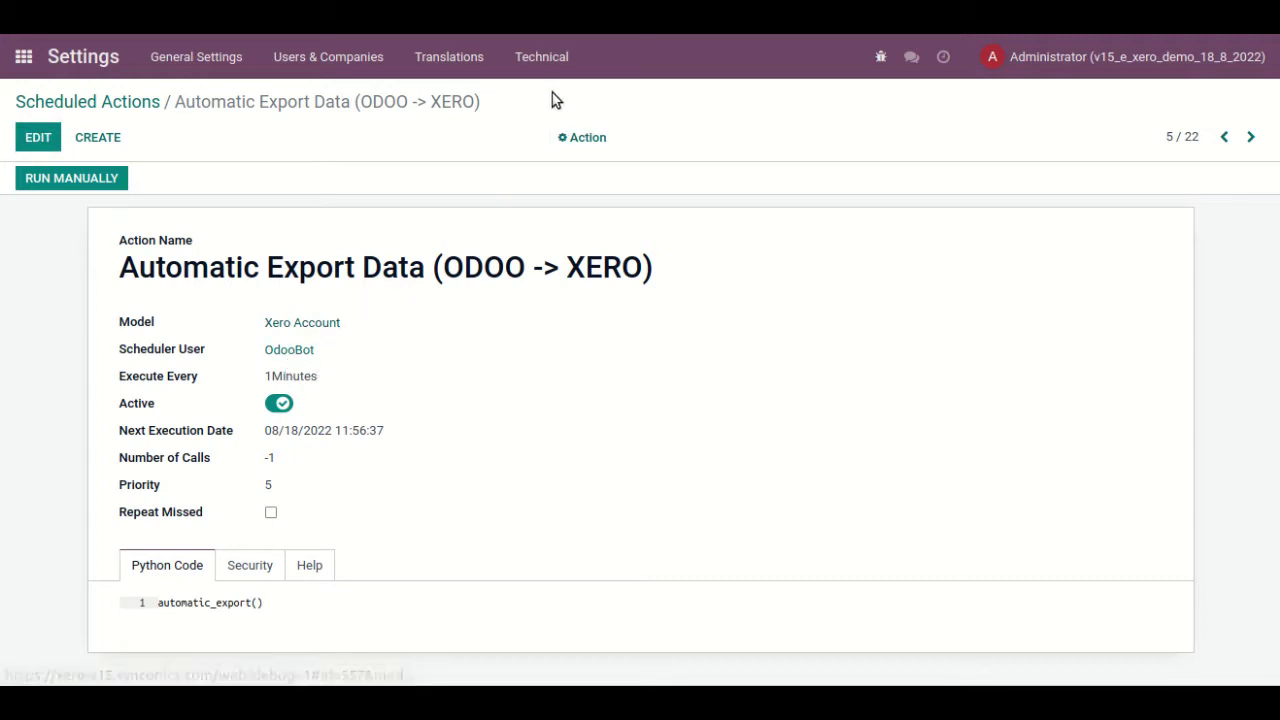
{"action": "left_click", "coordinate": [557, 66]}
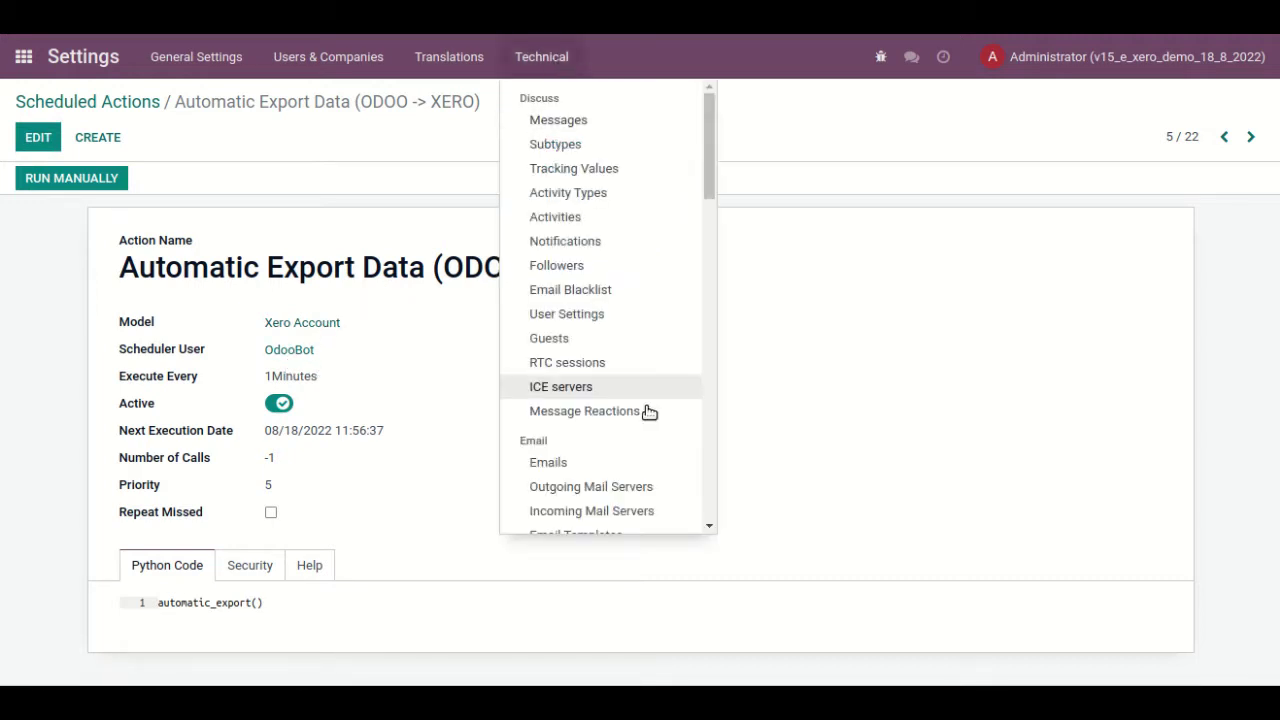
{"action": "scroll", "coordinate": [648, 415], "scroll_direction": "down", "scroll_amount": 3}
{"action": "scroll", "coordinate": [645, 420], "scroll_direction": "down", "scroll_amount": 8}
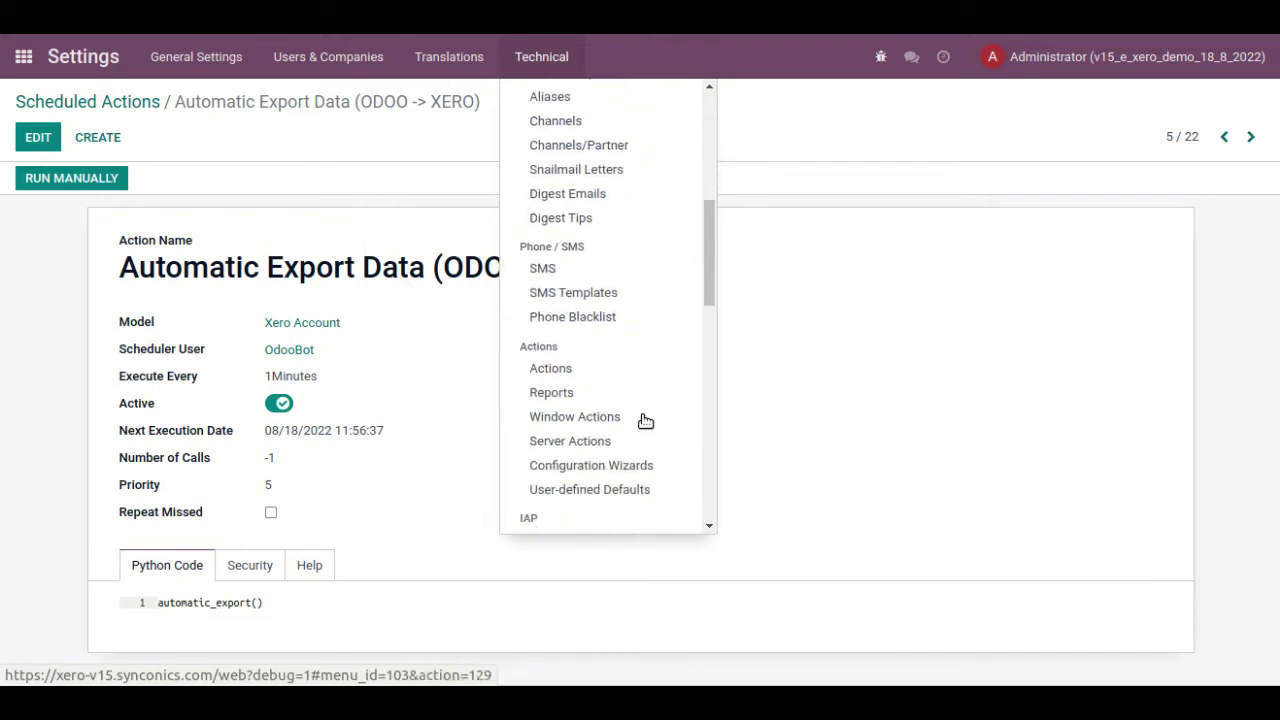
{"action": "scroll", "coordinate": [654, 411], "scroll_direction": "down", "scroll_amount": 8}
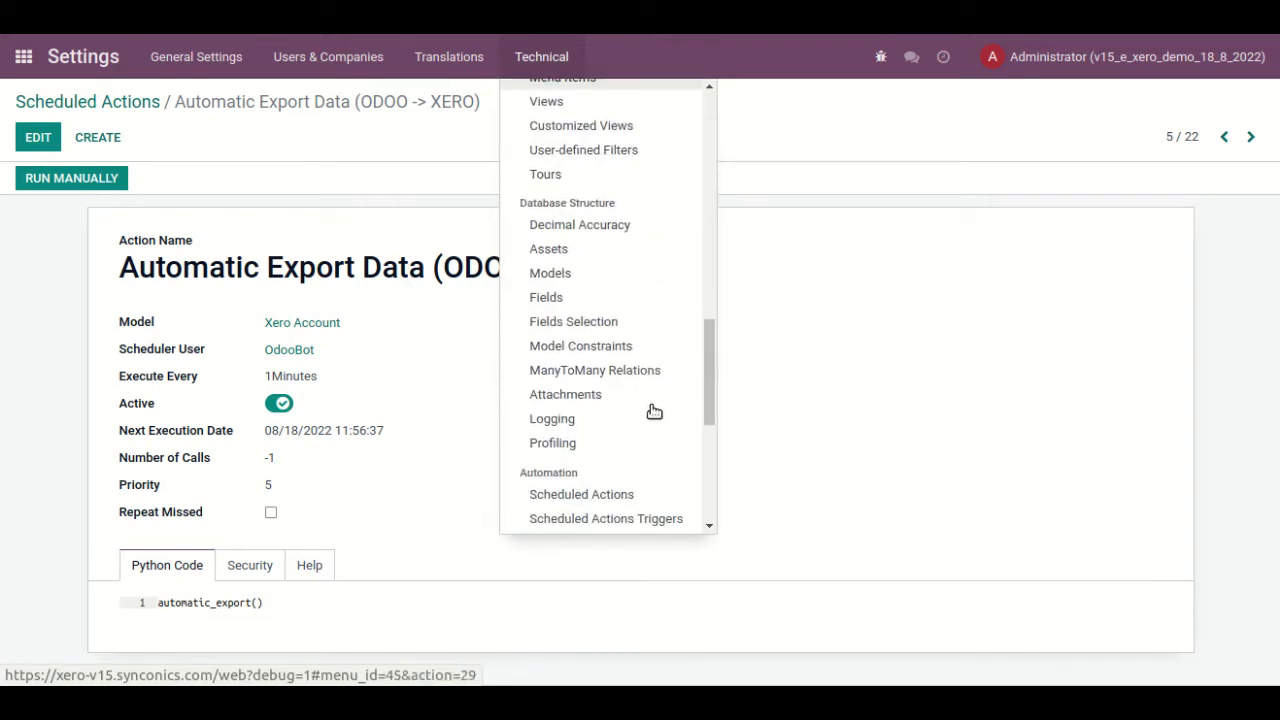
{"action": "left_click", "coordinate": [630, 392]}
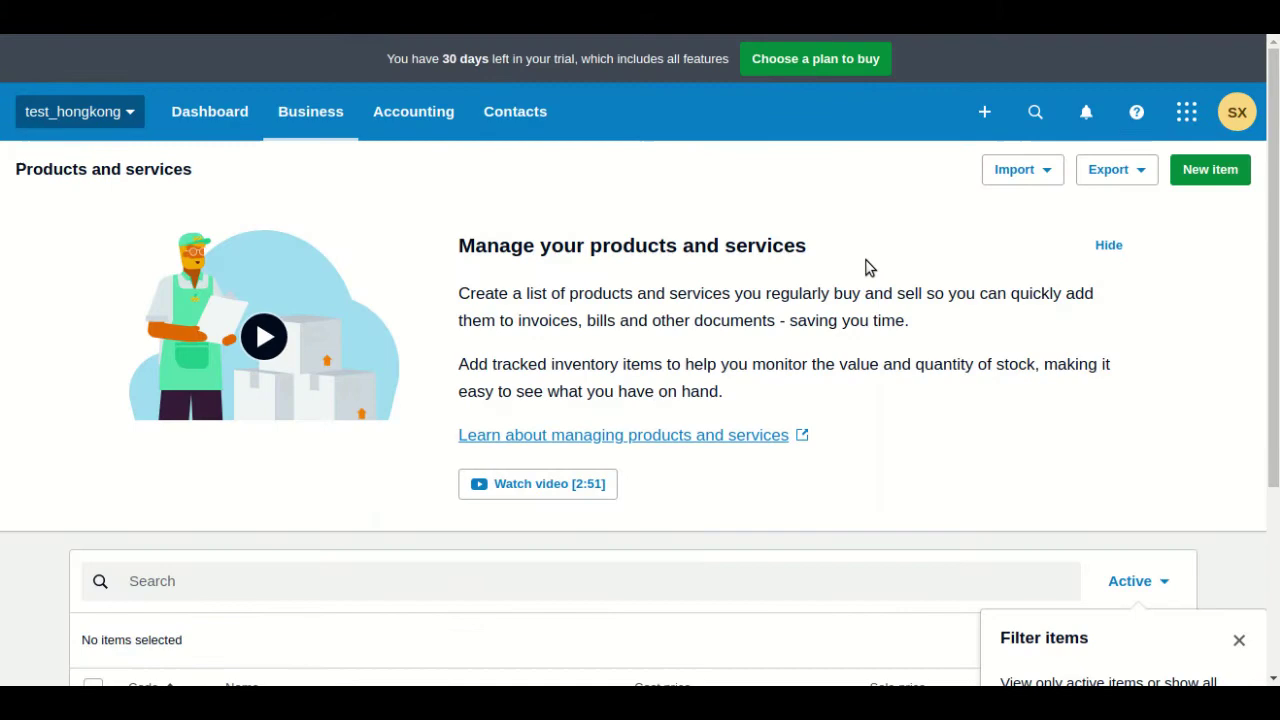
- Switch to Xero, dismiss the Filter items tip and review the products in the Products and services list
{"action": "scroll", "coordinate": [853, 352], "scroll_direction": "down", "scroll_amount": 1}
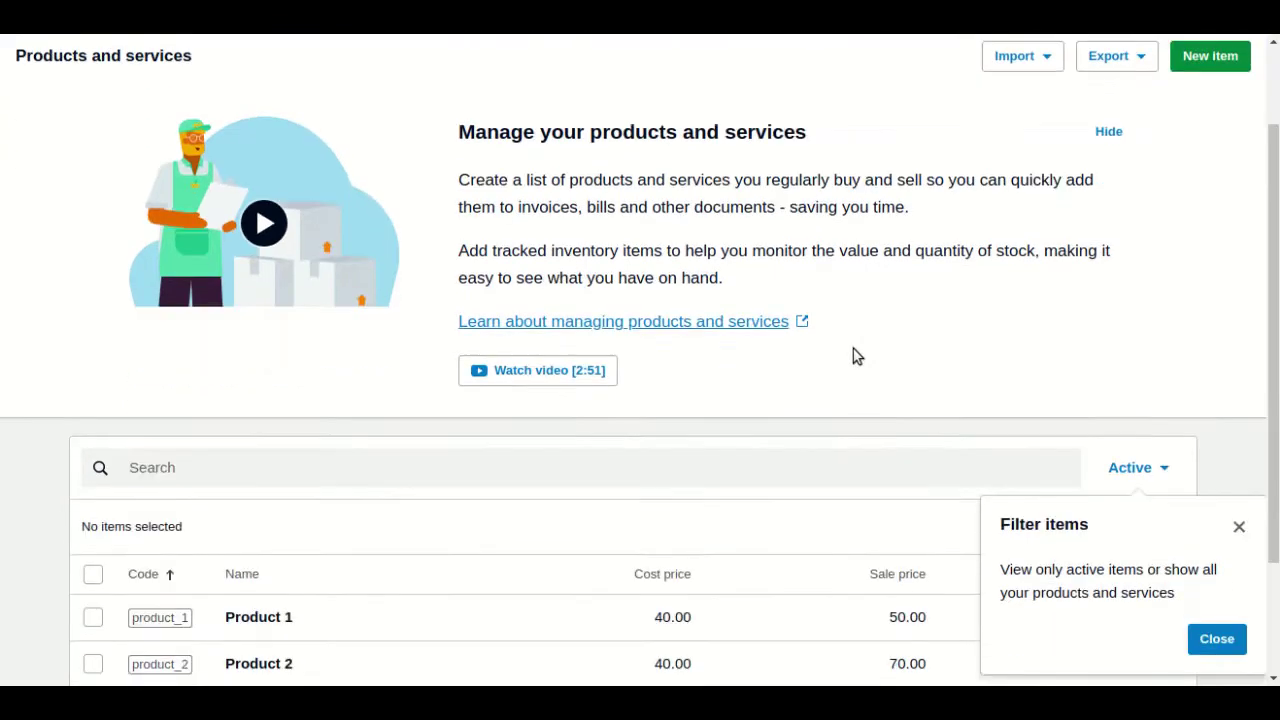
{"action": "scroll", "coordinate": [856, 356], "scroll_direction": "down", "scroll_amount": 2}
{"action": "left_click", "coordinate": [1238, 366]}
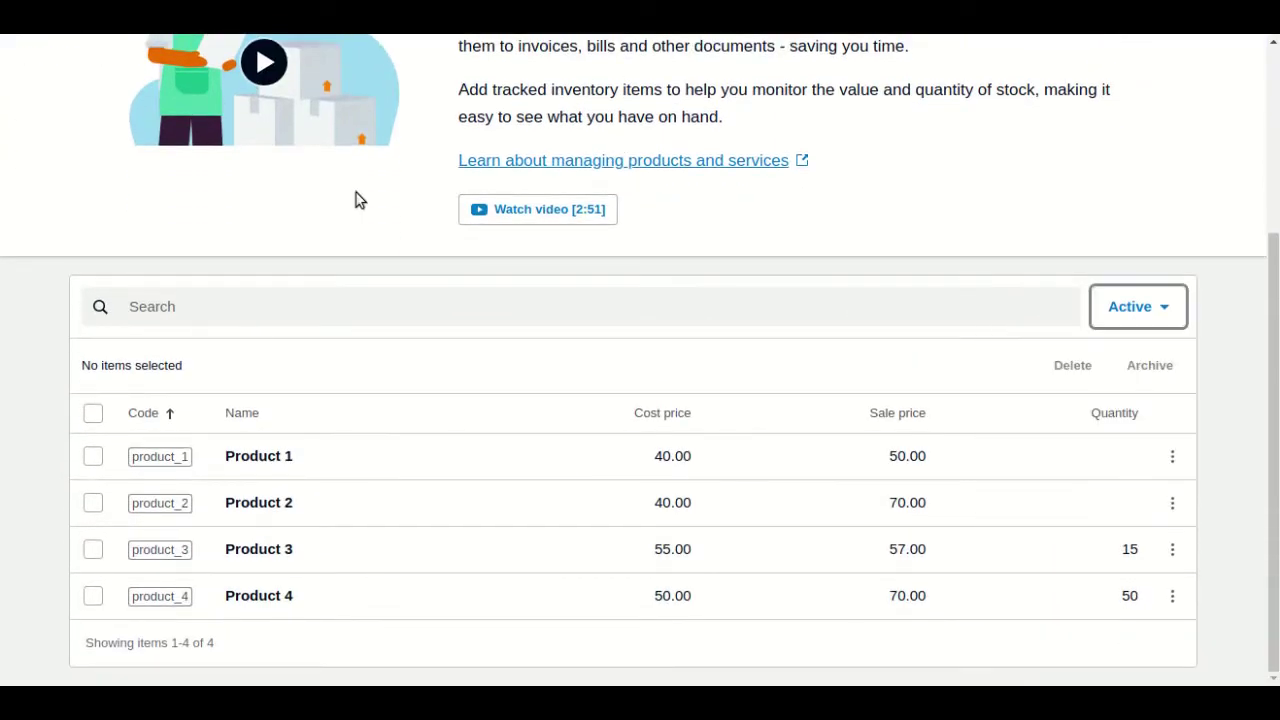
{"action": "scroll", "coordinate": [877, 298], "scroll_direction": "up", "scroll_amount": 3}
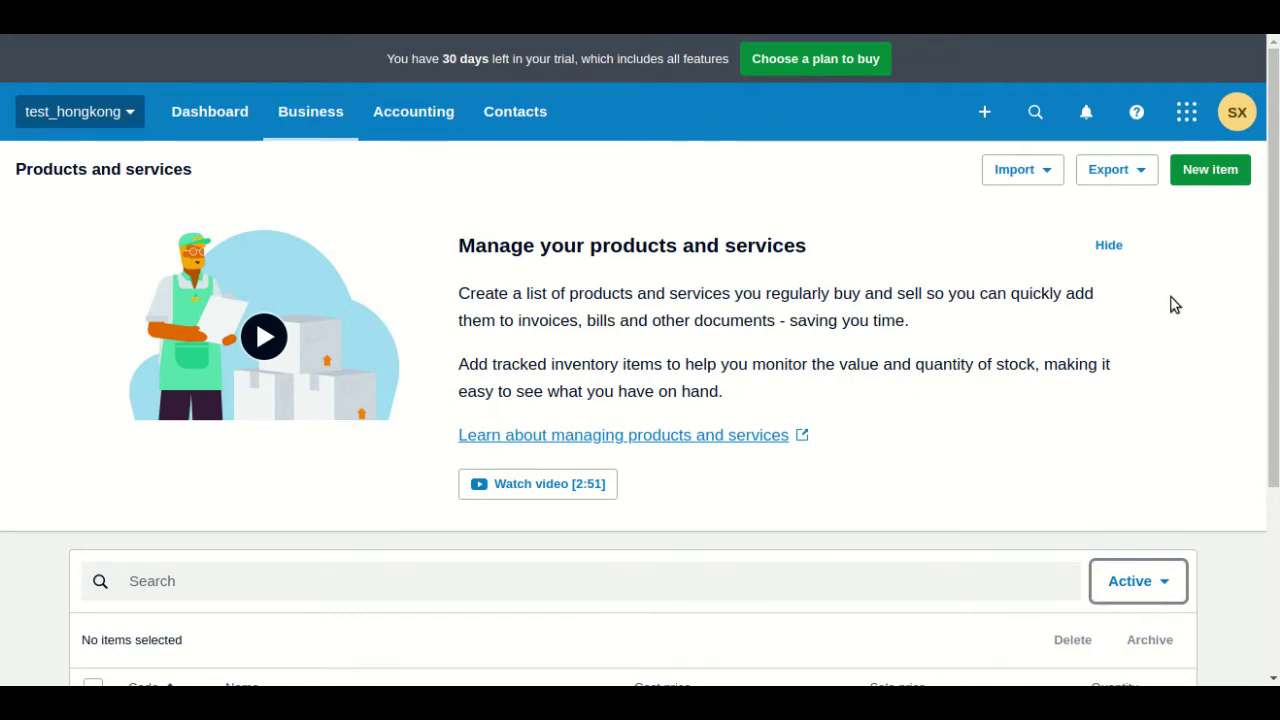
{"action": "scroll", "coordinate": [977, 594], "scroll_direction": "down", "scroll_amount": 3}
{"action": "scroll", "coordinate": [869, 443], "scroll_direction": "up", "scroll_amount": 3}
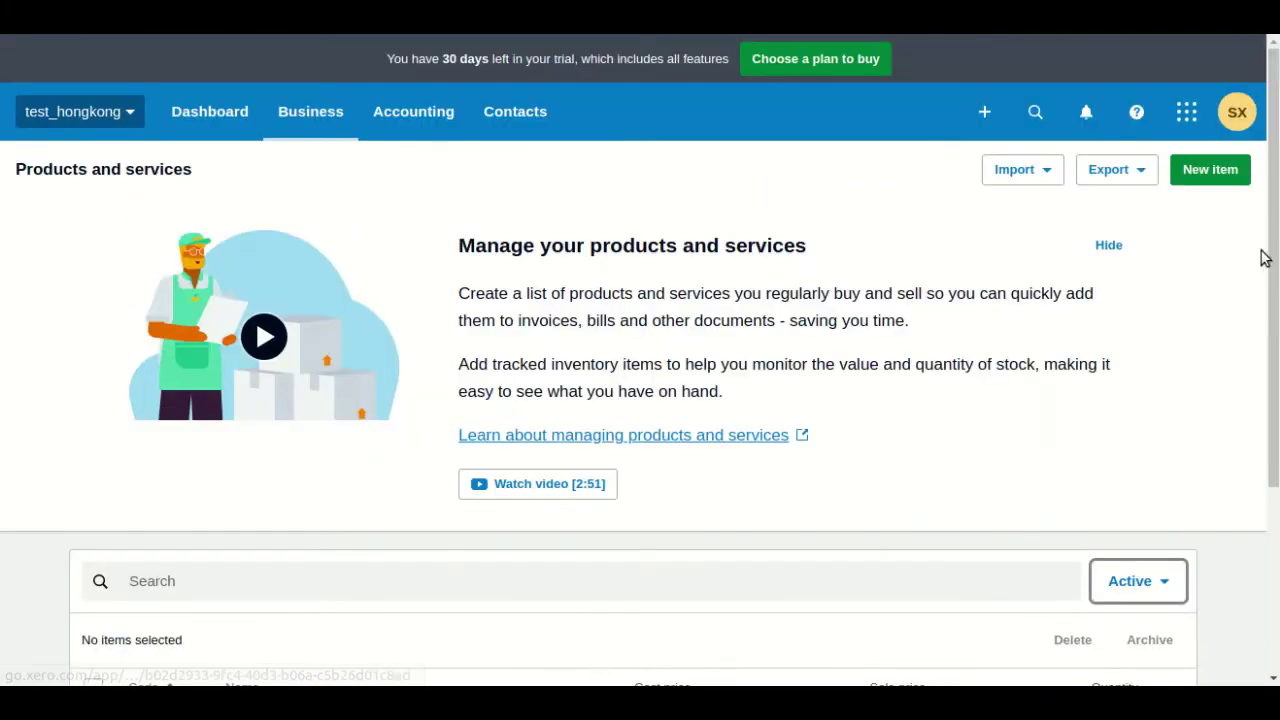
- Start a new item with code 123, name product7 and a purchase cost price of 50.00
{"action": "left_click", "coordinate": [1236, 178]}
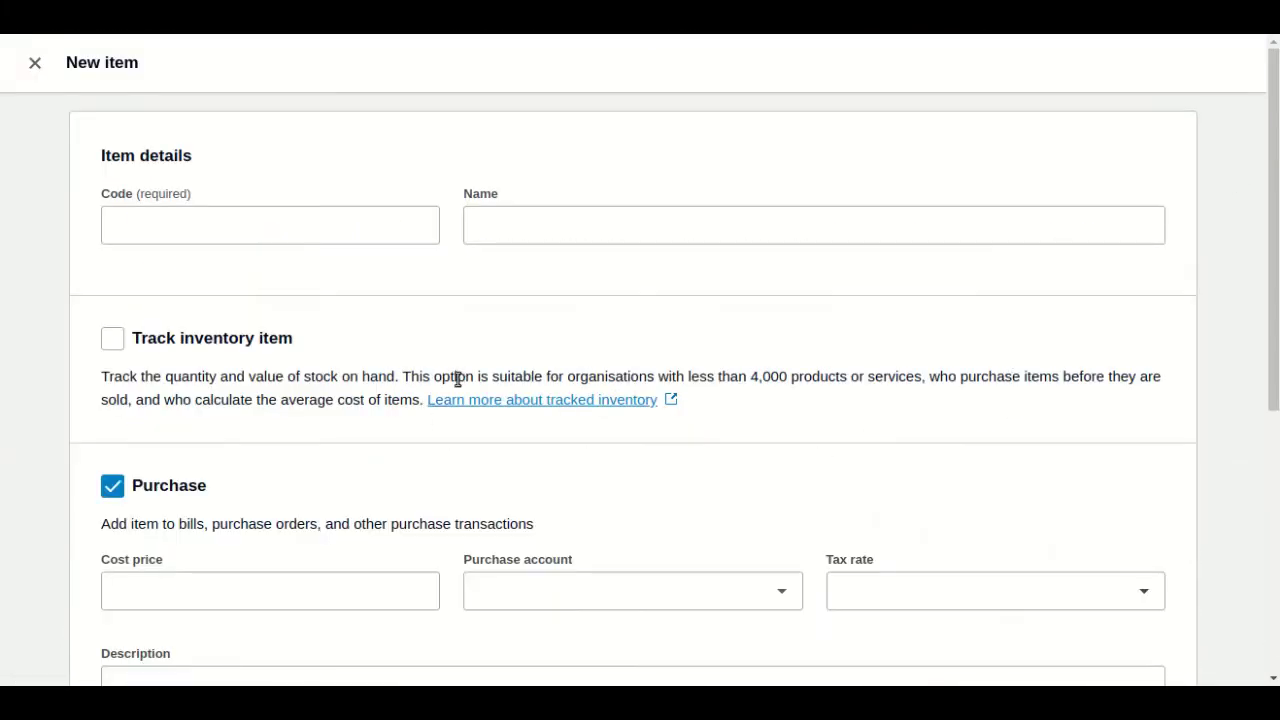
{"action": "left_click", "coordinate": [377, 244]}
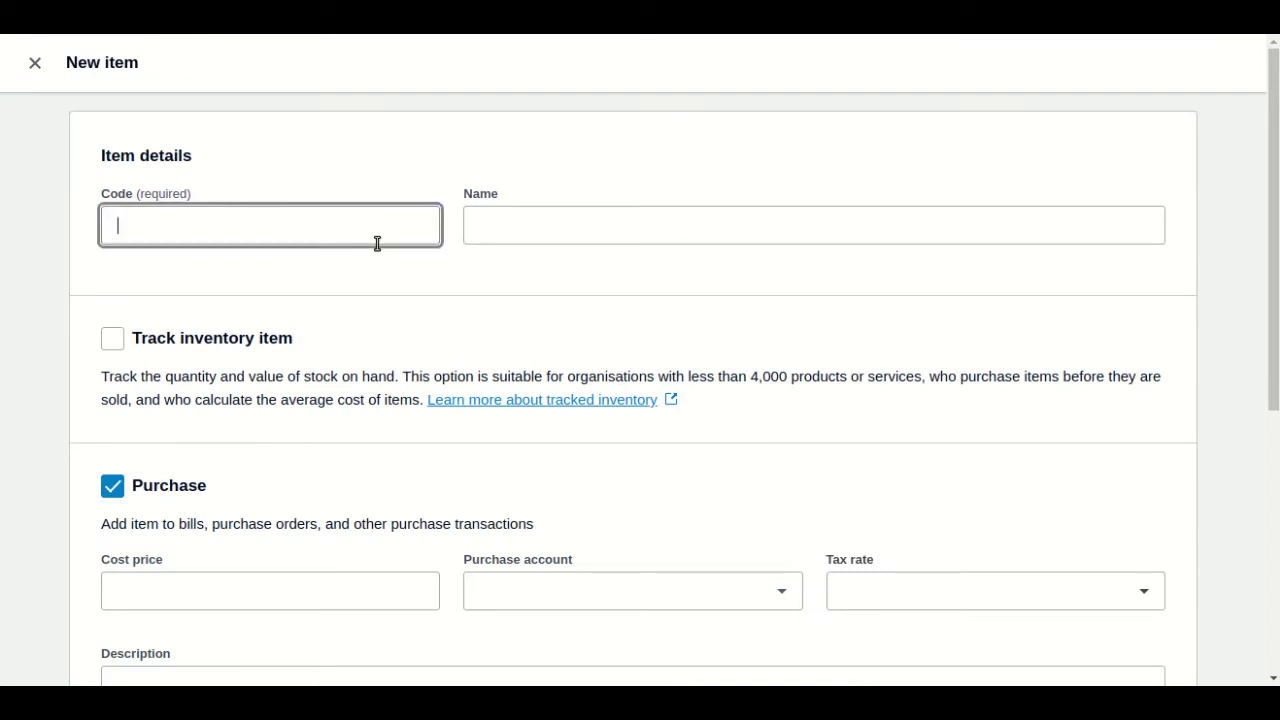
{"action": "left_click", "coordinate": [492, 240]}
{"action": "type", "text": "product7"}
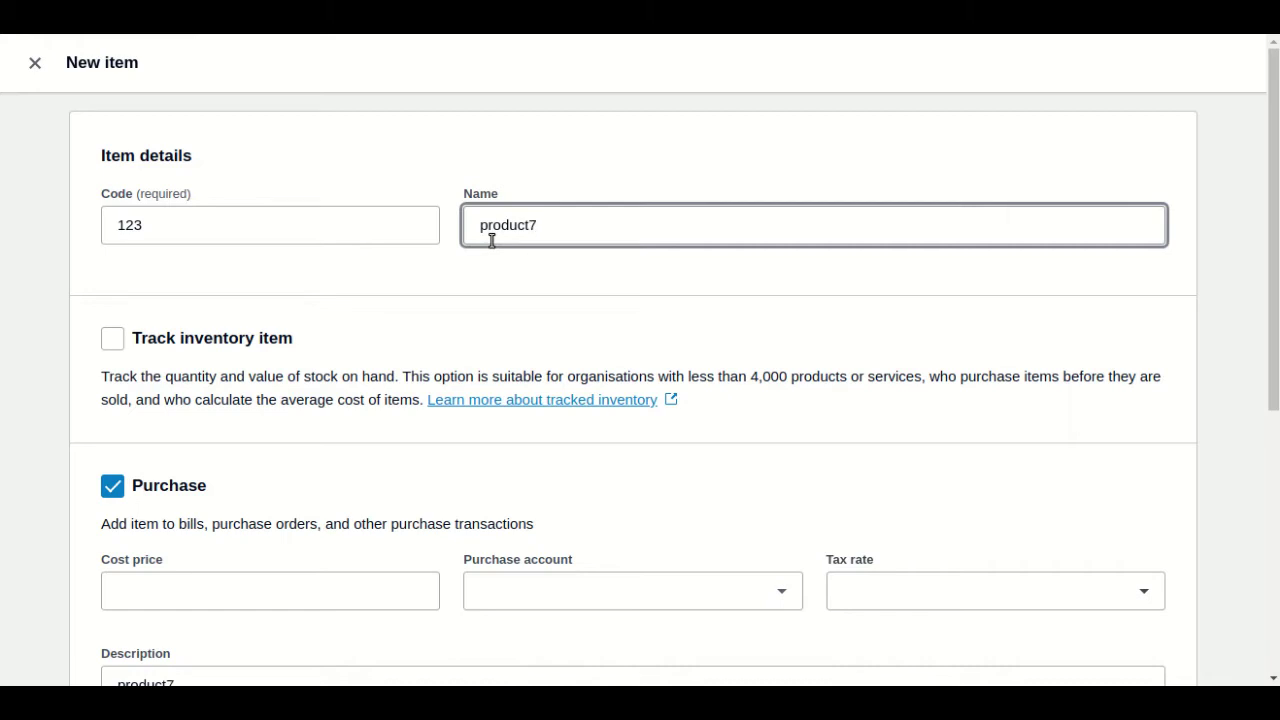
{"action": "scroll", "coordinate": [498, 258], "scroll_direction": "down", "scroll_amount": 4}
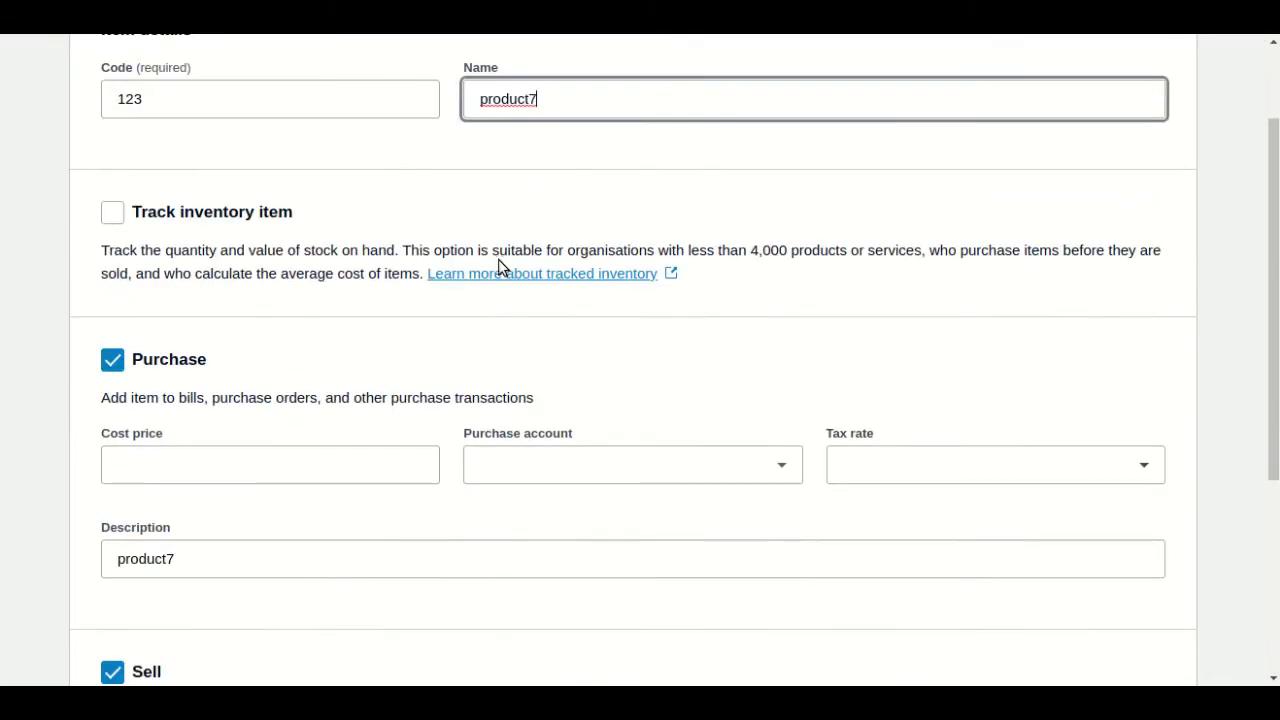
{"action": "left_click", "coordinate": [334, 389]}
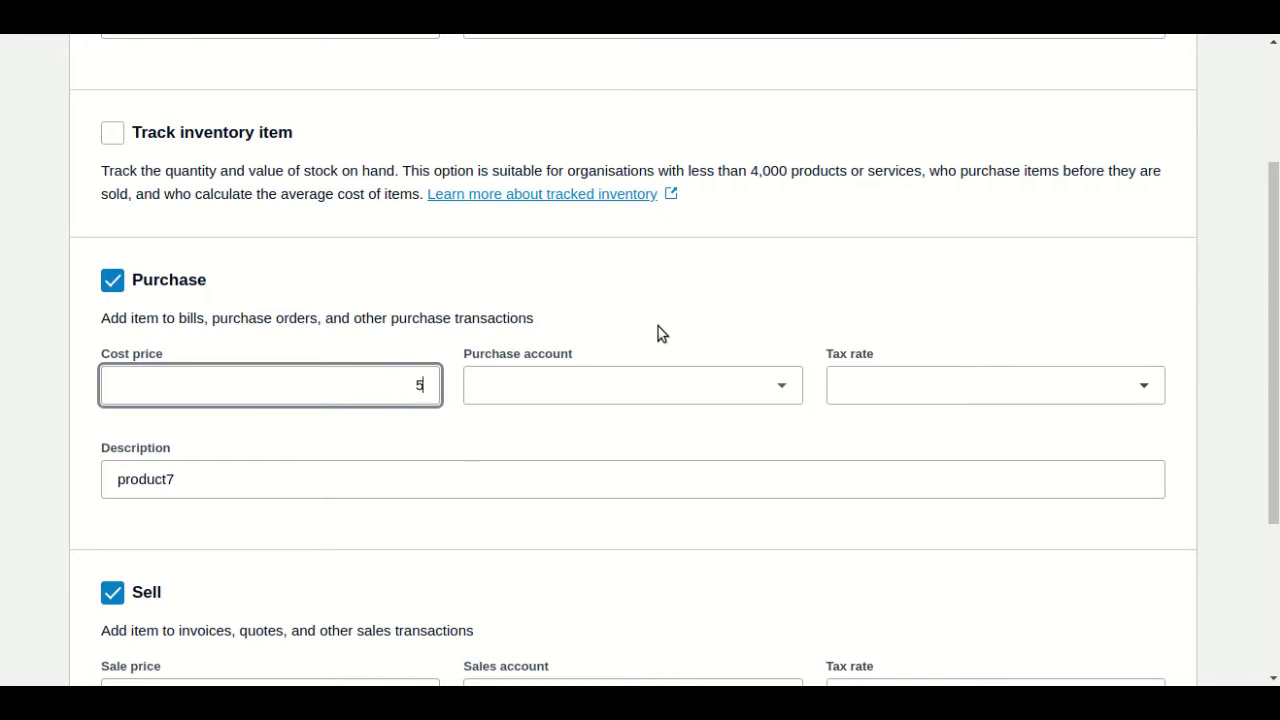
- Search the item's purchase accounts for "purchase" and for "inven"
{"action": "left_click", "coordinate": [762, 394]}
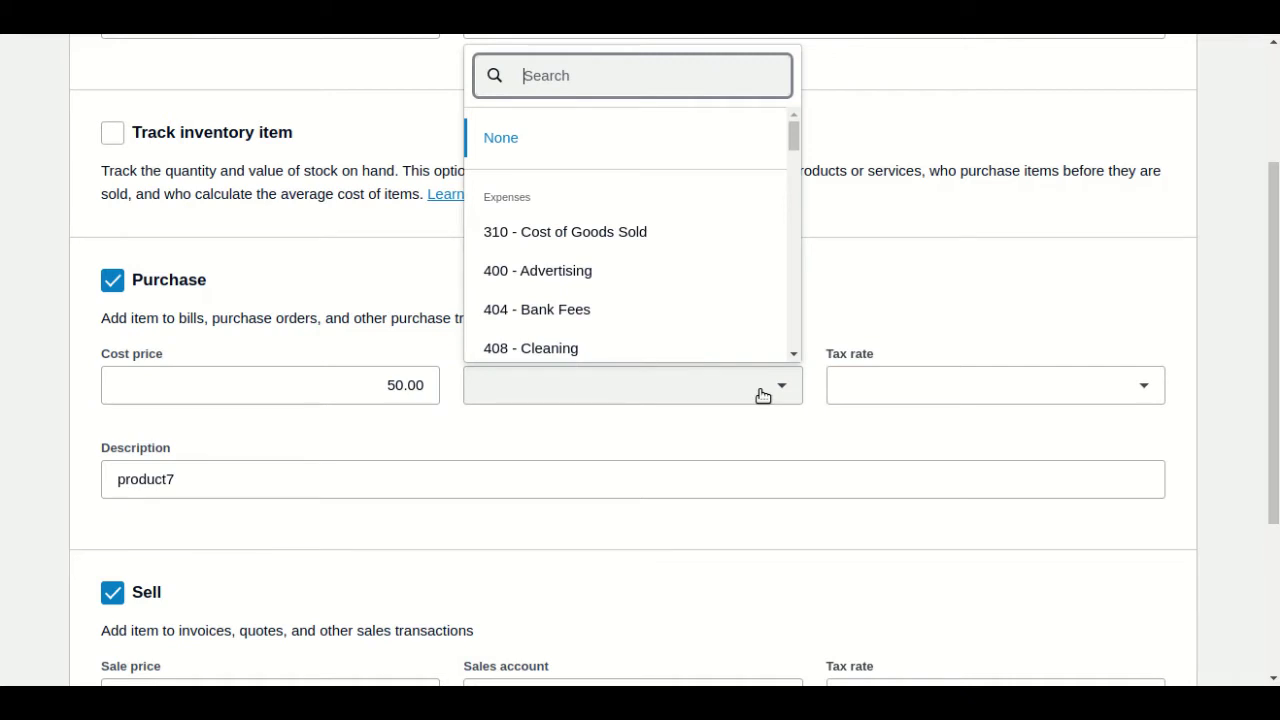
{"action": "type", "text": "purchase"}
{"action": "key", "text": "BackSpace"}
{"action": "key", "text": "BackSpace"}
{"action": "key", "text": "BackSpace"}
{"action": "key", "text": "BackSpace"}
{"action": "key", "text": "BackSpace"}
{"action": "key", "text": "BackSpace"}
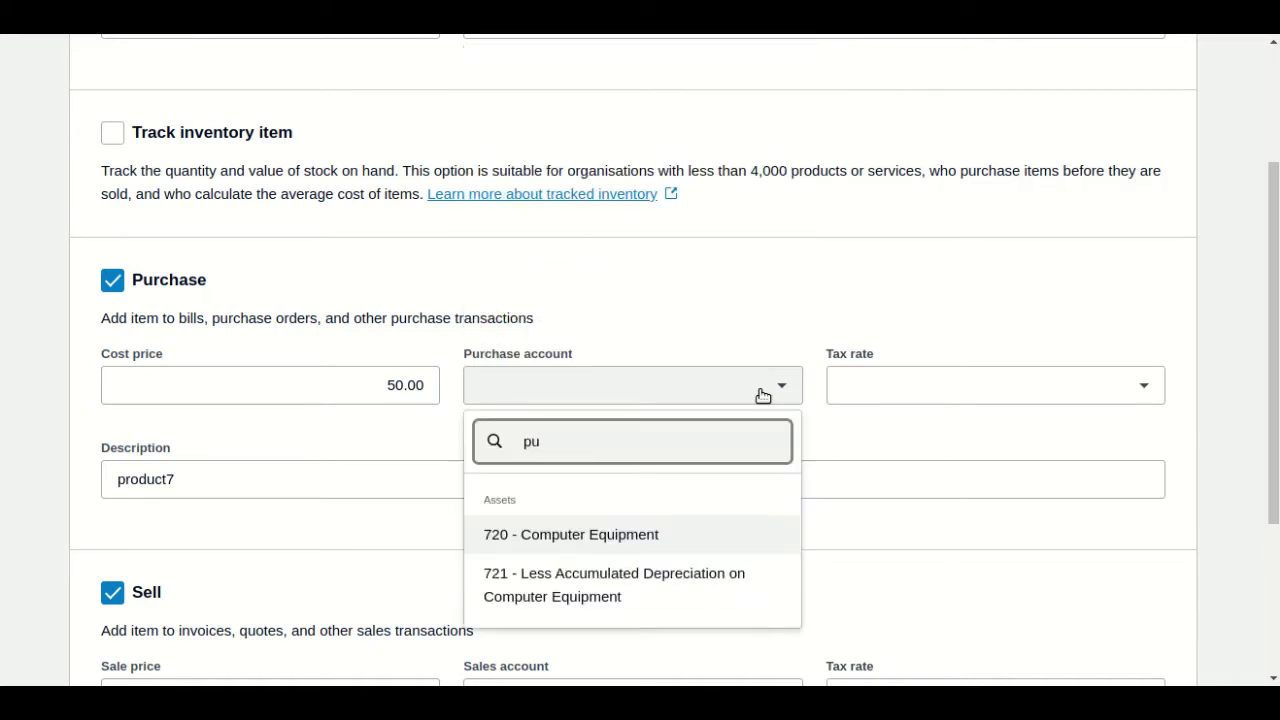
{"action": "key", "text": "BackSpace"}
{"action": "key", "text": "BackSpace"}
{"action": "type", "text": "inven"}
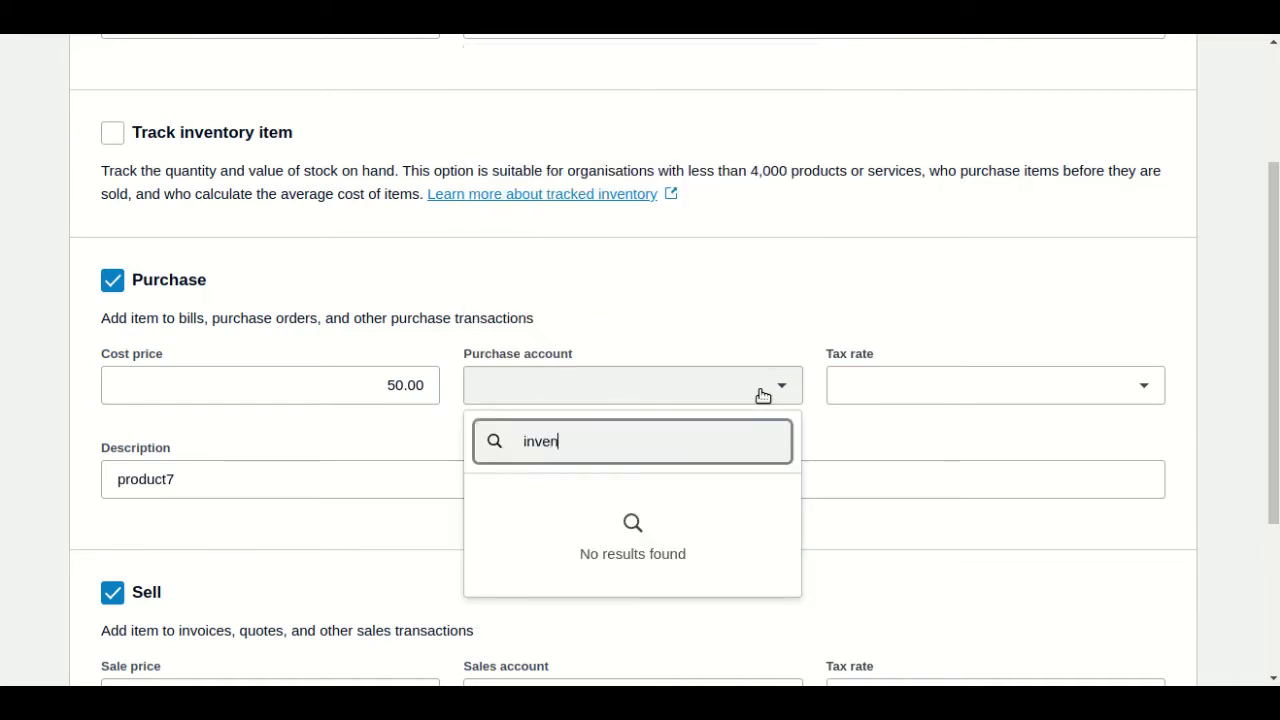
- Filter the purchase accounts by "i", browse the matches and choose 521100 - IT Expenses
{"action": "key", "text": "BackSpace"}
{"action": "key", "text": "BackSpace"}
{"action": "key", "text": "BackSpace"}
{"action": "key", "text": "BackSpace"}
{"action": "key", "text": "Down"}
{"action": "key", "text": "Down"}
{"action": "key", "text": "Down"}
{"action": "key", "text": "Down"}
{"action": "key", "text": "Down"}
{"action": "key", "text": "Down"}
{"action": "key", "text": "Down"}
{"action": "key", "text": "Down"}
{"action": "key", "text": "Down"}
{"action": "key", "text": "Down"}
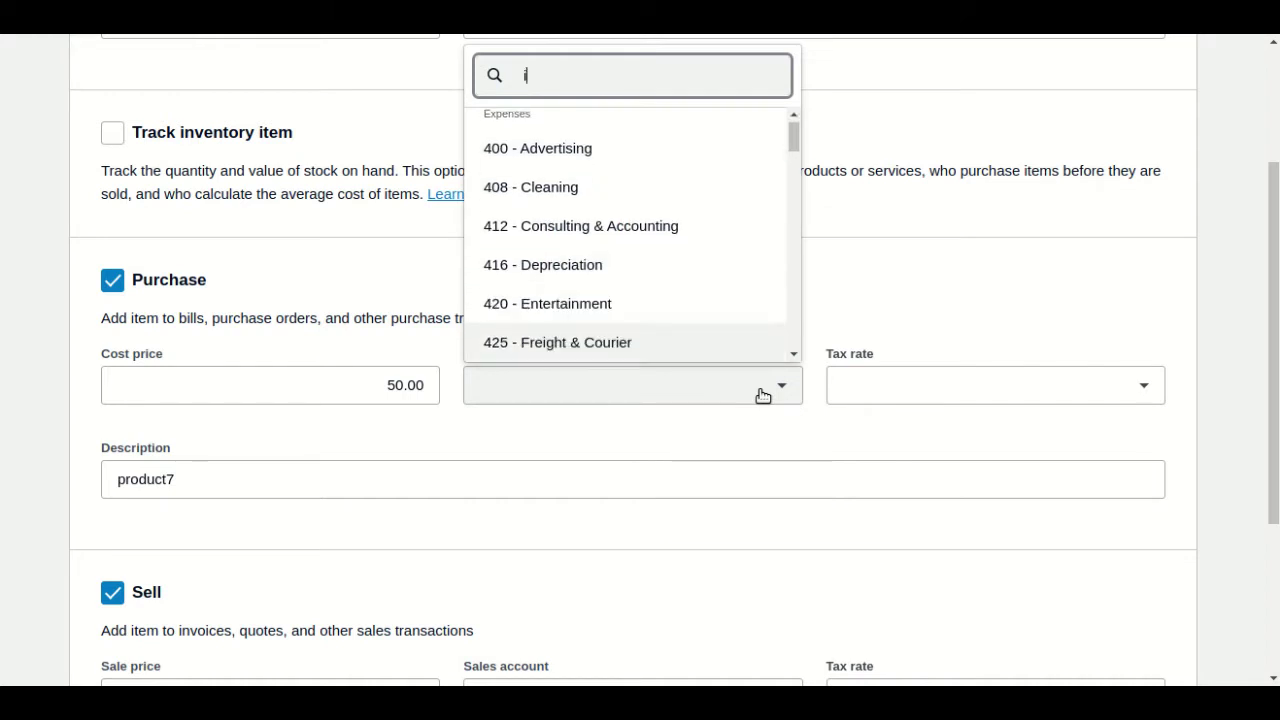
{"action": "key", "text": "Down"}
{"action": "key", "text": "Down"}
{"action": "key", "text": "Down"}
{"action": "key", "text": "Down"}
{"action": "key", "text": "Down"}
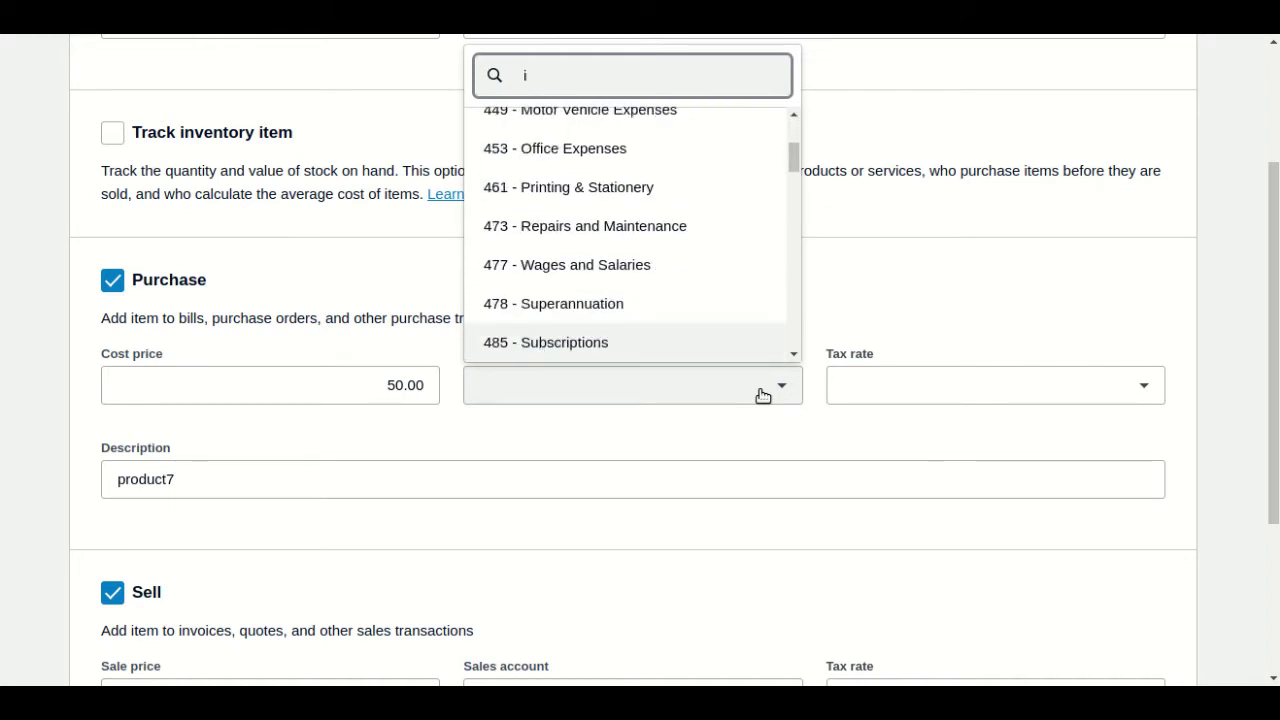
{"action": "key", "text": "Up"}
{"action": "key", "text": "Down"}
{"action": "key", "text": "Down"}
{"action": "key", "text": "Down"}
{"action": "key", "text": "Down"}
{"action": "key", "text": "Down"}
{"action": "key", "text": "Down"}
{"action": "key", "text": "Down"}
{"action": "key", "text": "Down"}
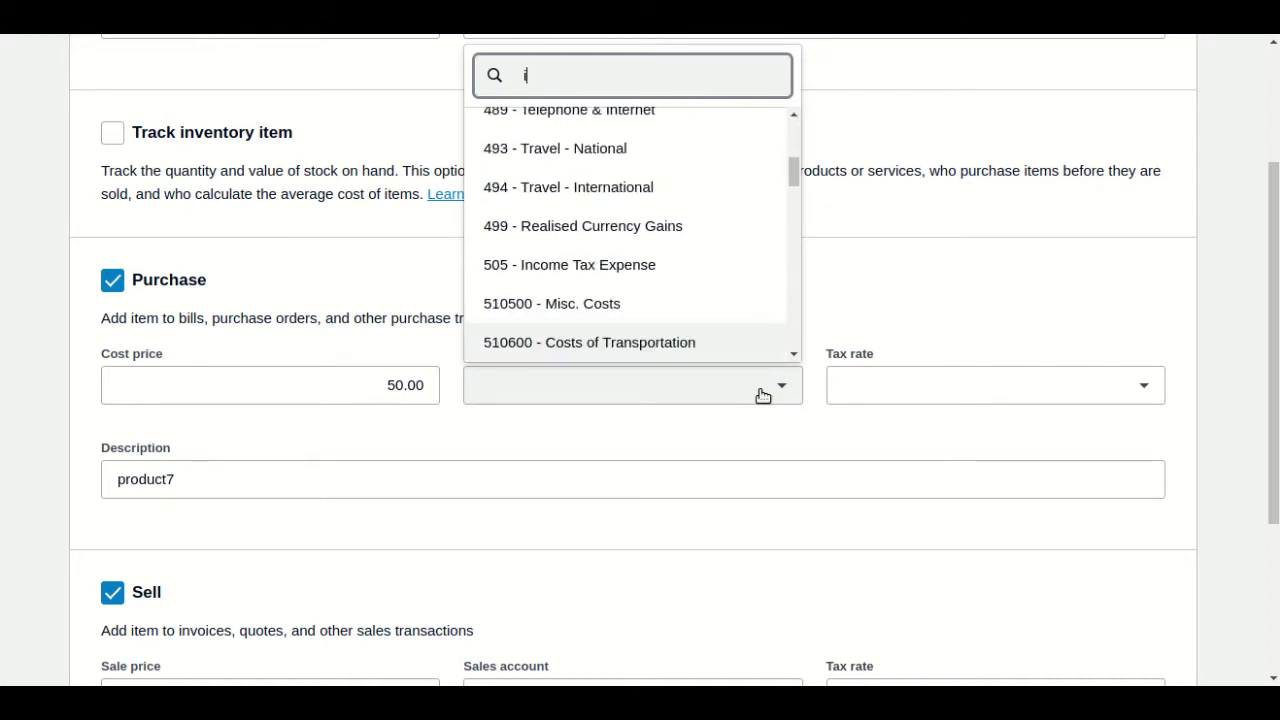
{"action": "key", "text": "Down"}
{"action": "key", "text": "Down"}
{"action": "key", "text": "Down"}
{"action": "key", "text": "Down"}
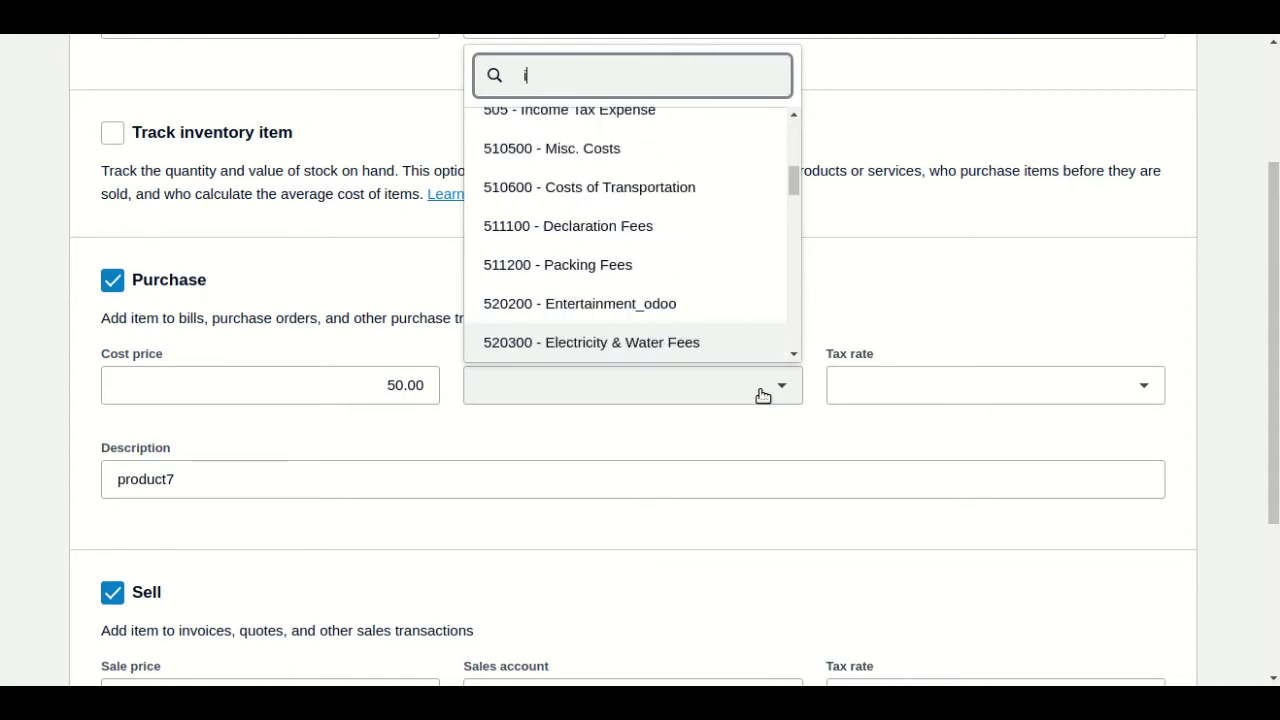
{"action": "key", "text": "Down"}
{"action": "key", "text": "Down"}
{"action": "key", "text": "Down"}
{"action": "key", "text": "Down"}
{"action": "key", "text": "Down"}
{"action": "key", "text": "Up"}
{"action": "key", "text": "Up"}
{"action": "key", "text": "Up"}
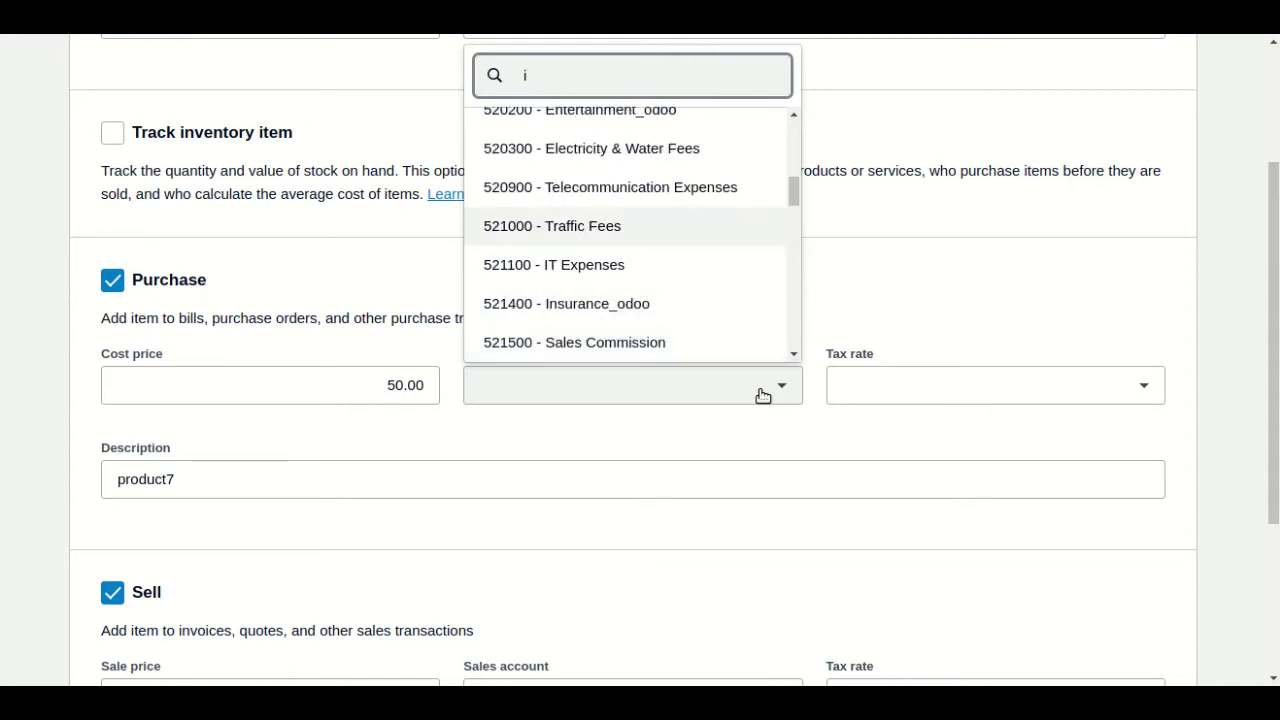
{"action": "key", "text": "Down"}
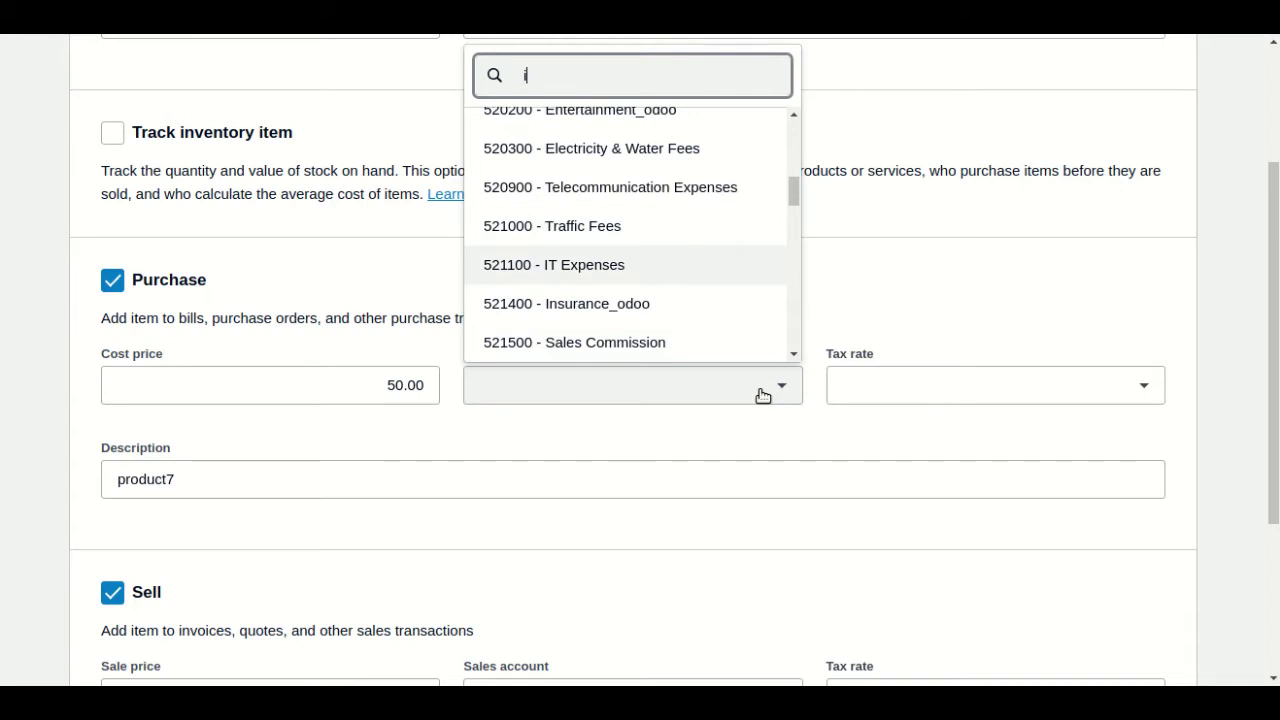
{"action": "key", "text": "Return"}
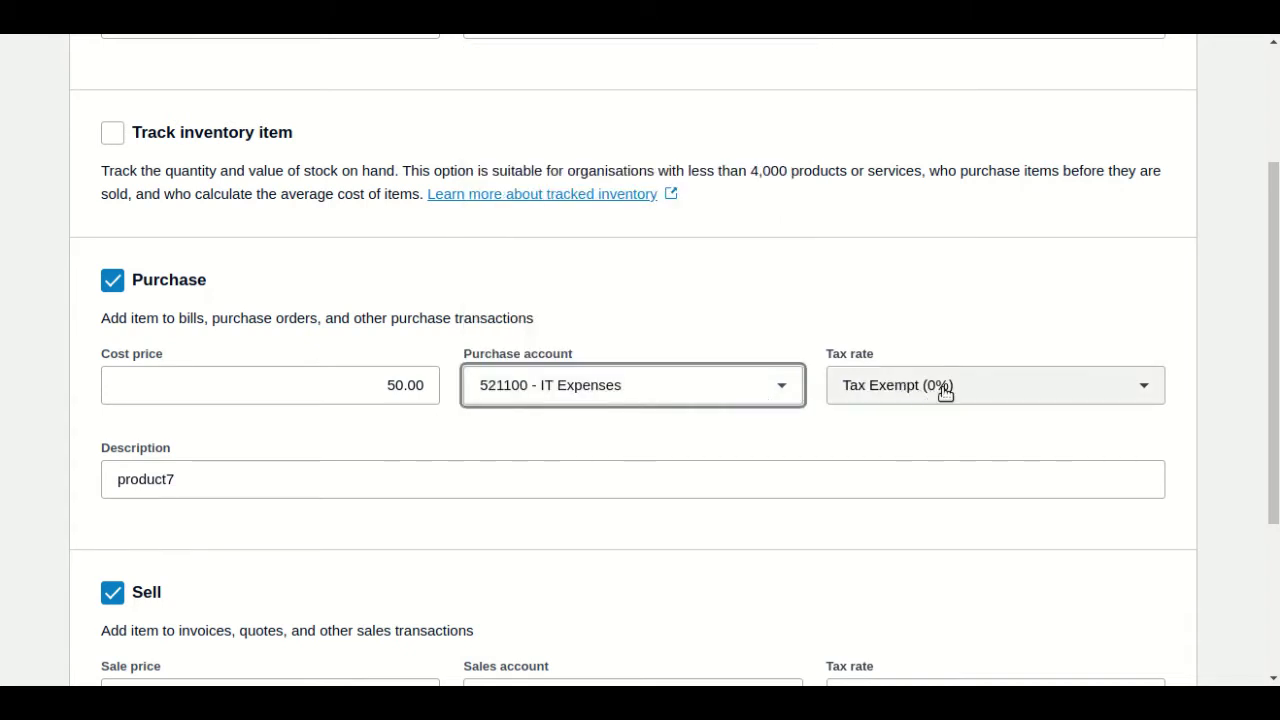
- Change the item's purchase account to 310 - Cost of Goods Sold
{"action": "left_click", "coordinate": [773, 386]}
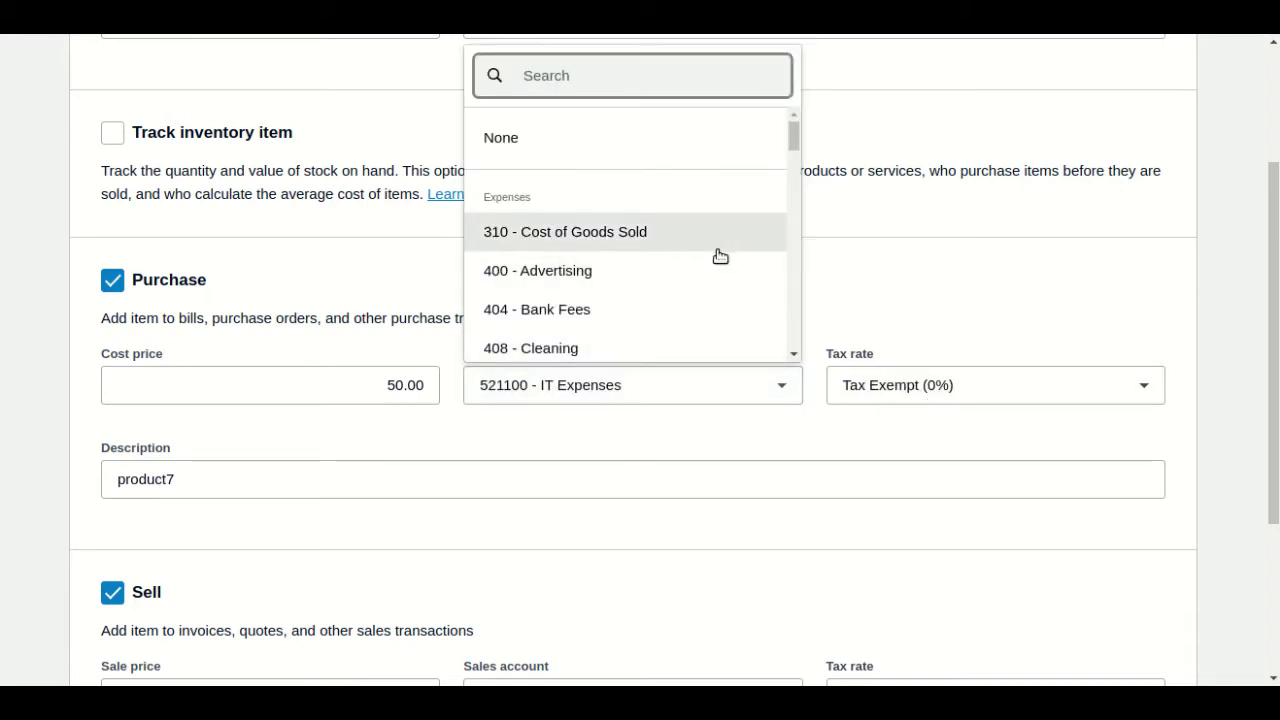
{"action": "left_click", "coordinate": [718, 249]}
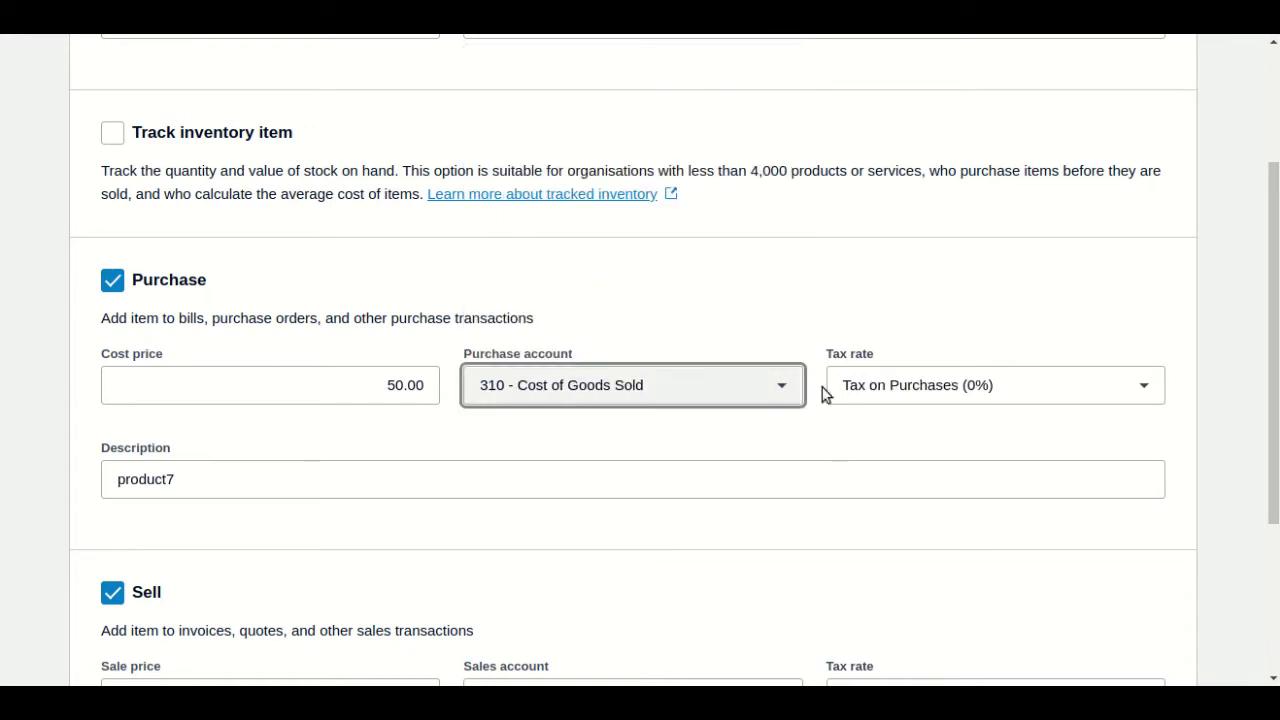
{"action": "left_click", "coordinate": [260, 477]}
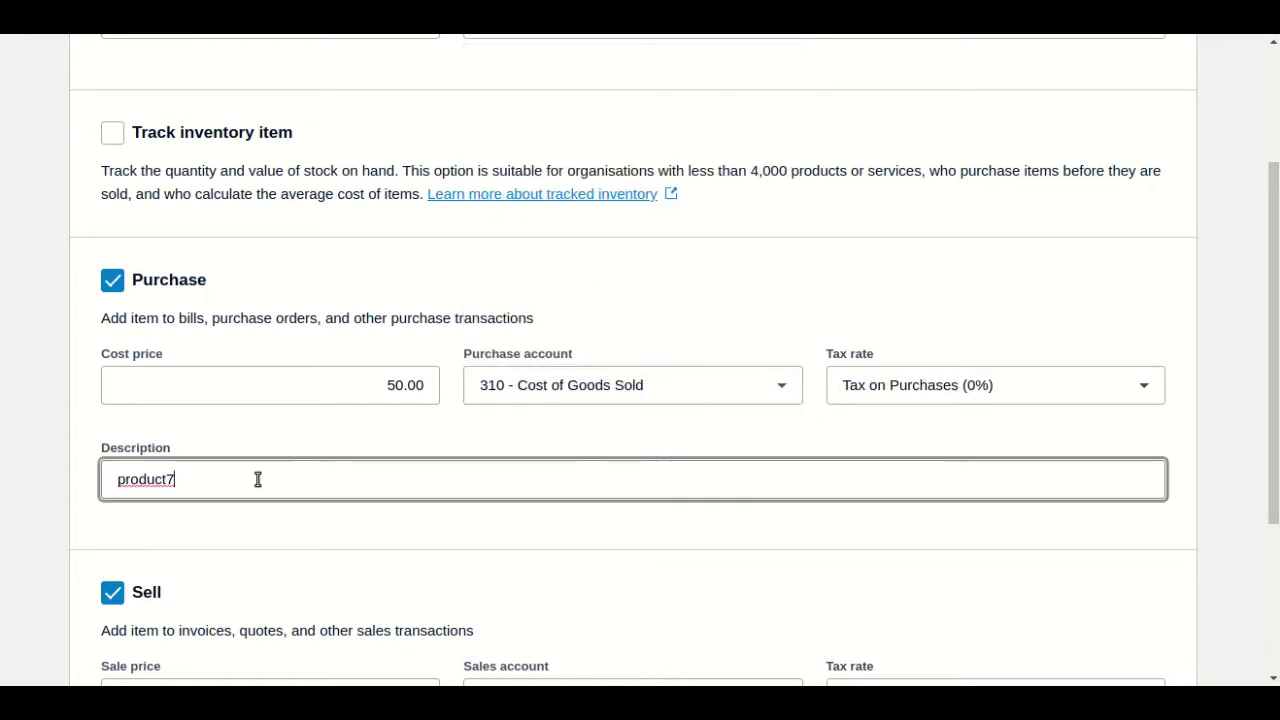
- Set the item's sale price to 70.00 and change its purchase account to 400 - Advertising
{"action": "scroll", "coordinate": [301, 483], "scroll_direction": "down", "scroll_amount": 1}
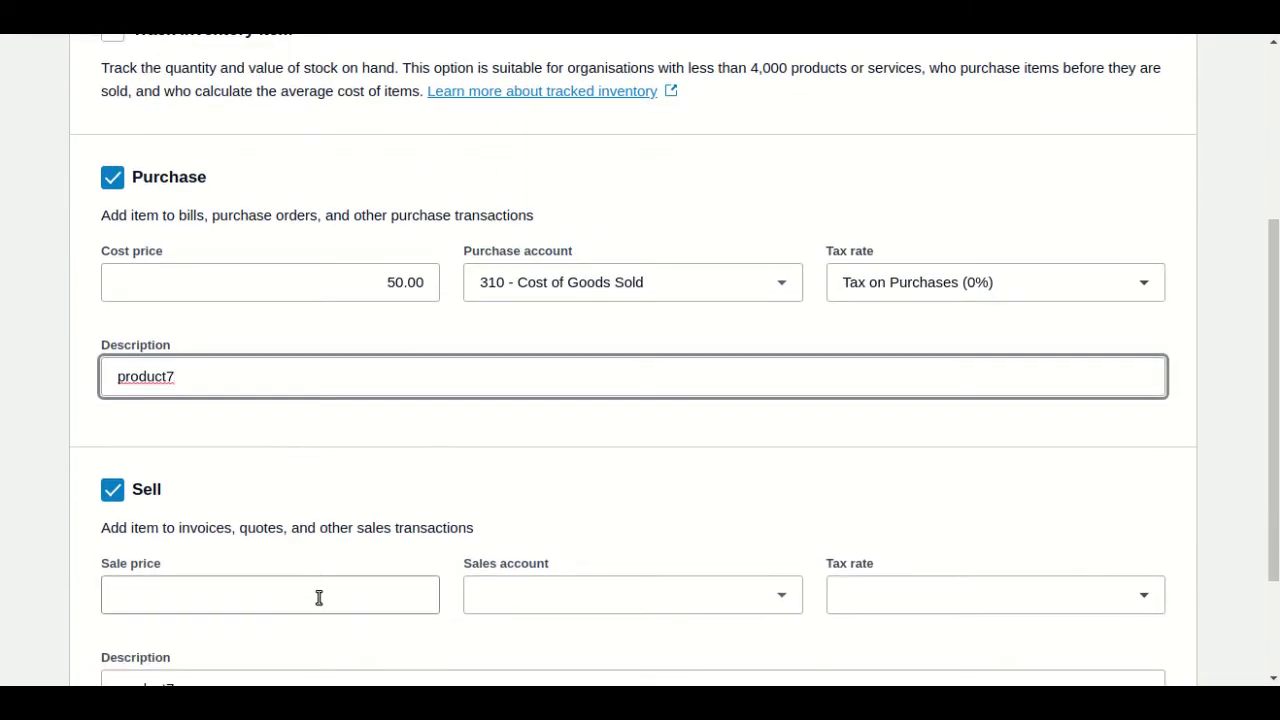
{"action": "left_click", "coordinate": [320, 597]}
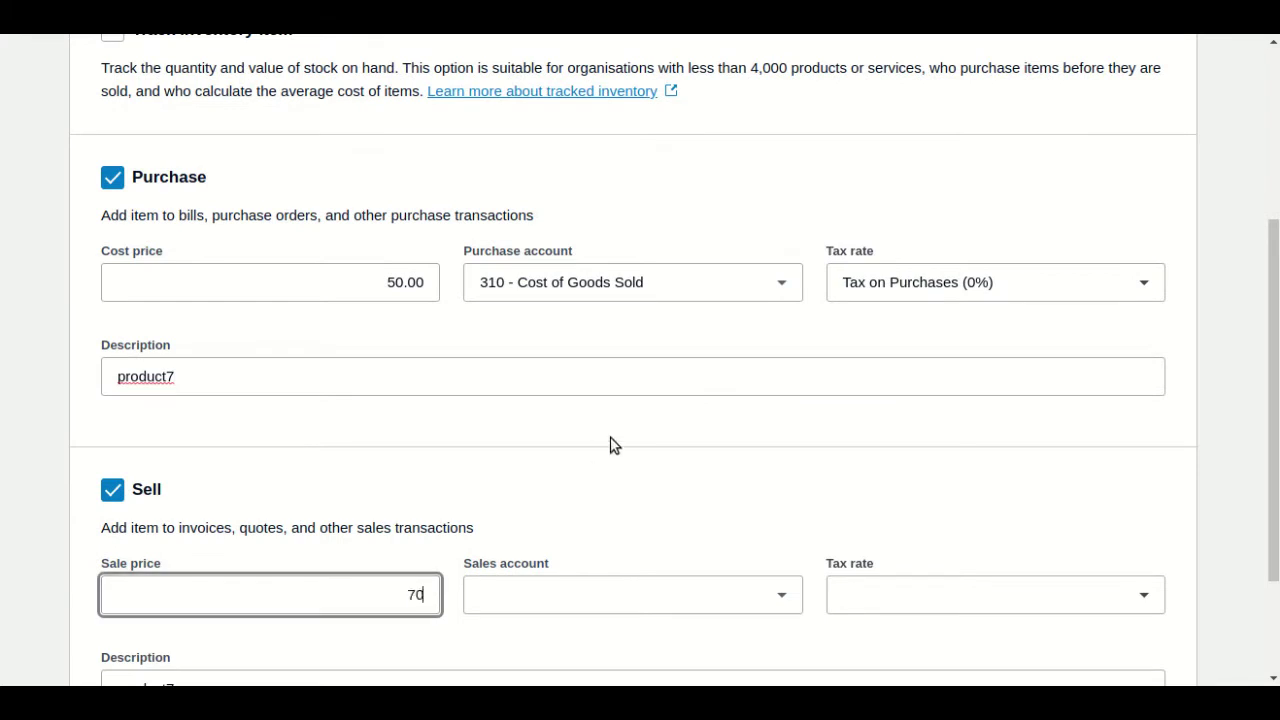
{"action": "left_click", "coordinate": [740, 281]}
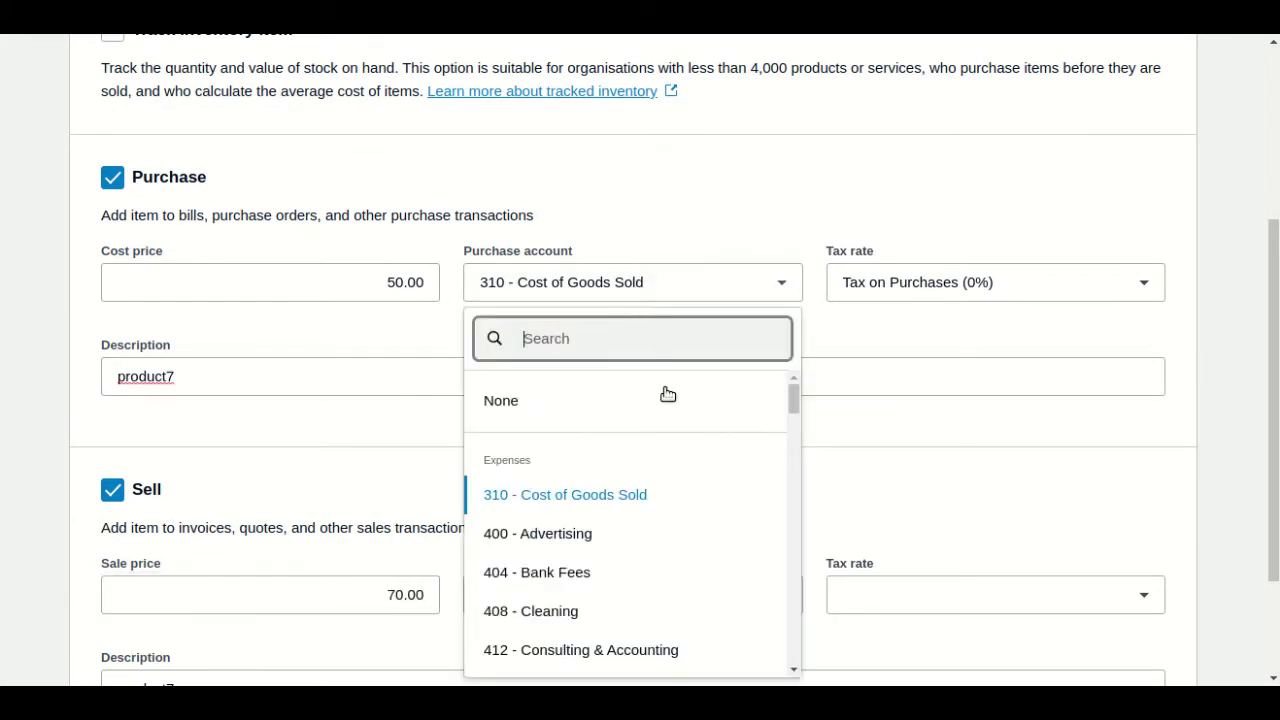
{"action": "left_click", "coordinate": [663, 549]}
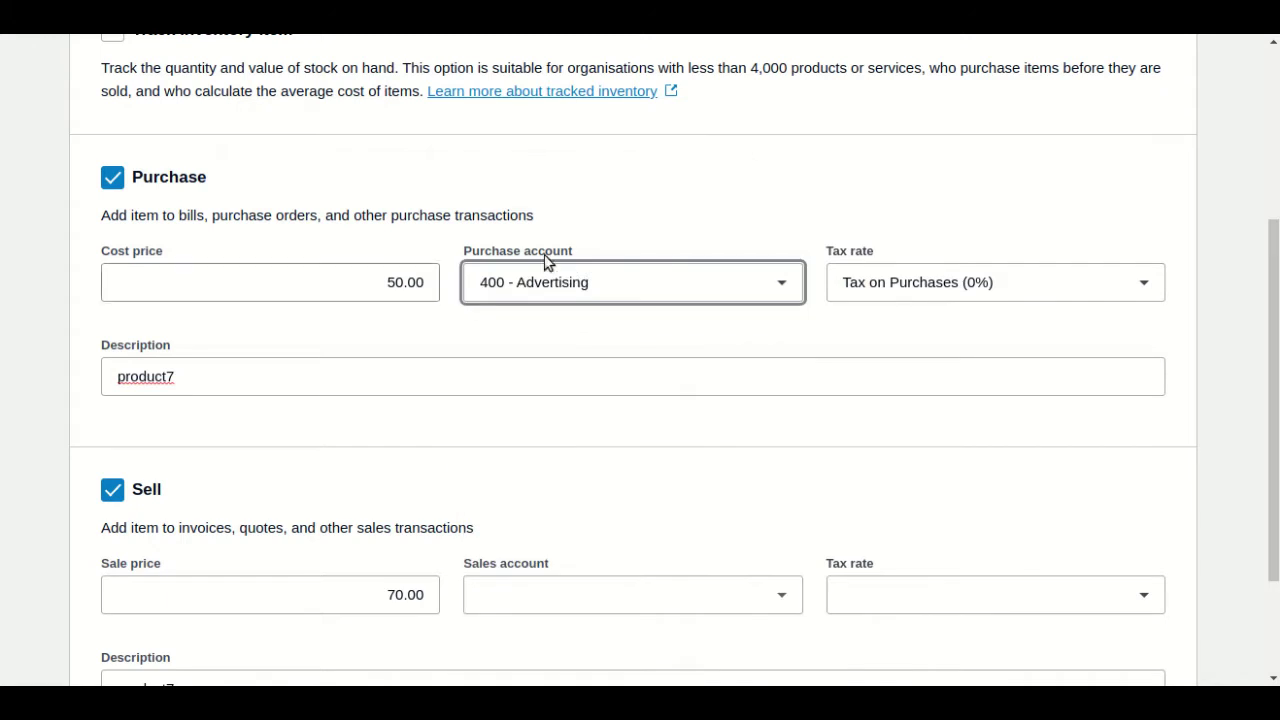
- Search the sales accounts for "sal" and set the item's sales account to 200 - Sales
{"action": "left_click", "coordinate": [733, 615]}
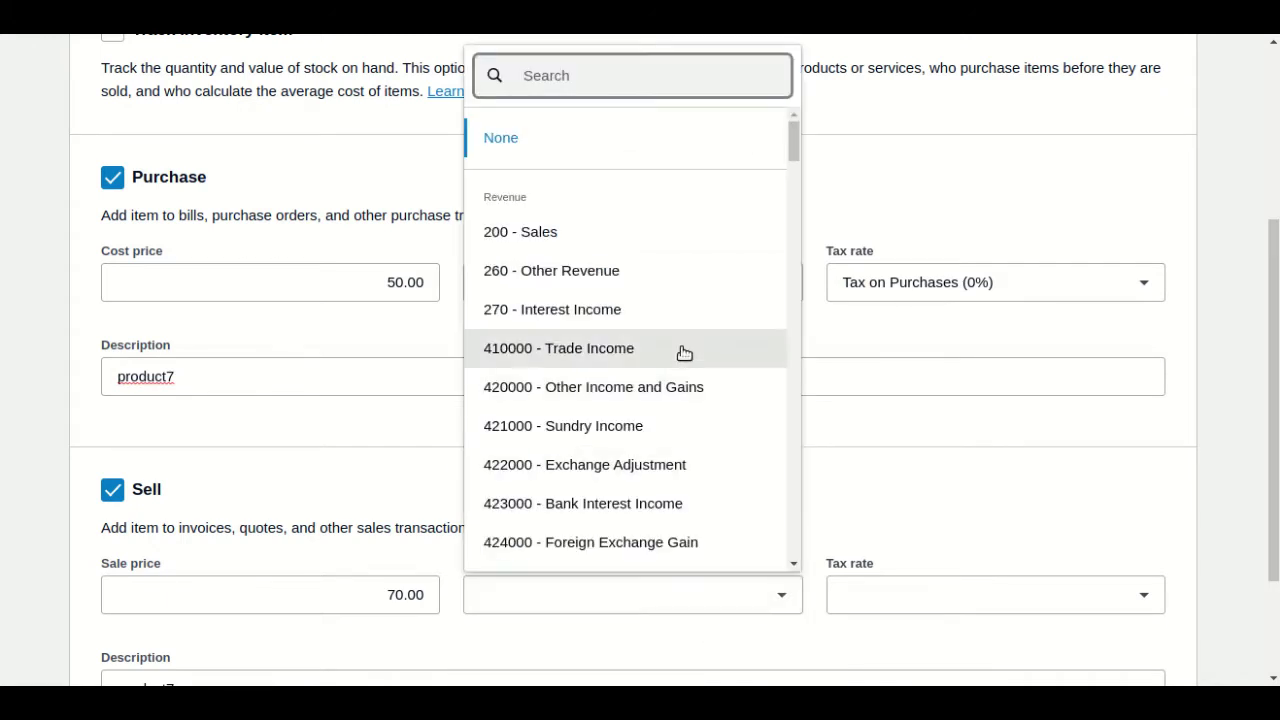
{"action": "type", "text": "sal"}
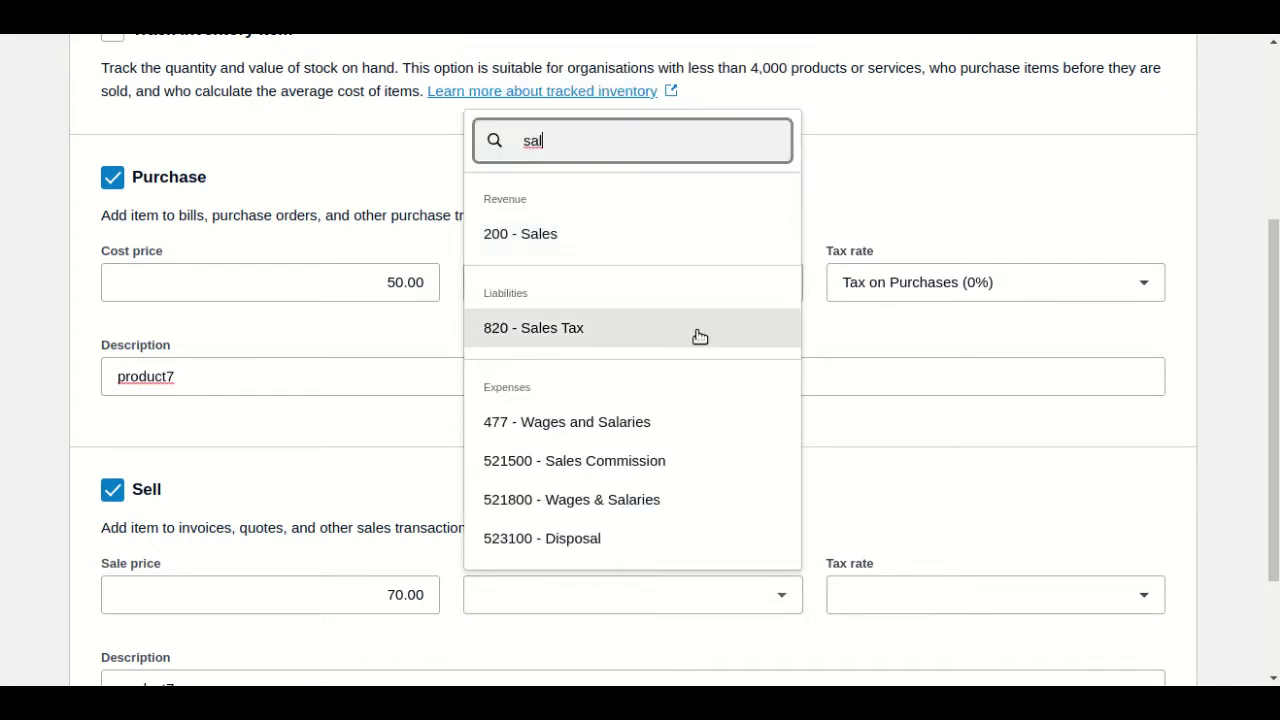
{"action": "left_click", "coordinate": [694, 234]}
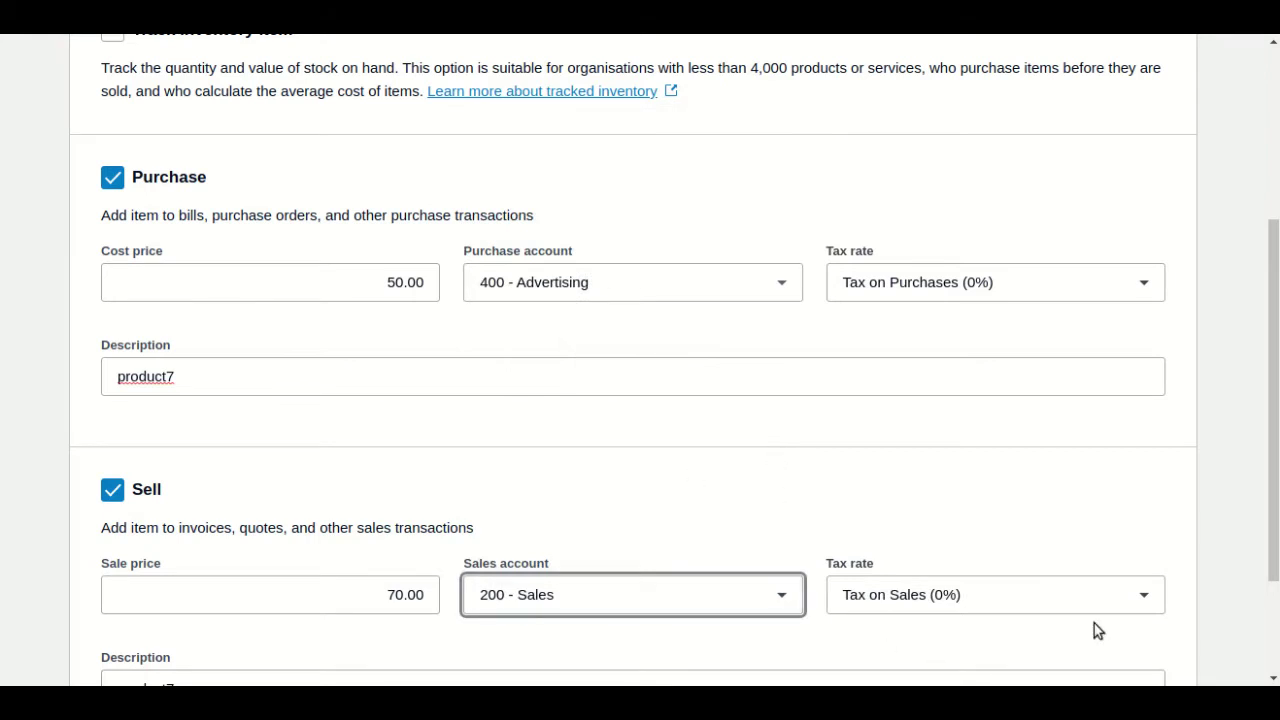
- Review the purchase and sales details of product7 and save the new item
{"action": "scroll", "coordinate": [1006, 594], "scroll_direction": "down", "scroll_amount": 3}
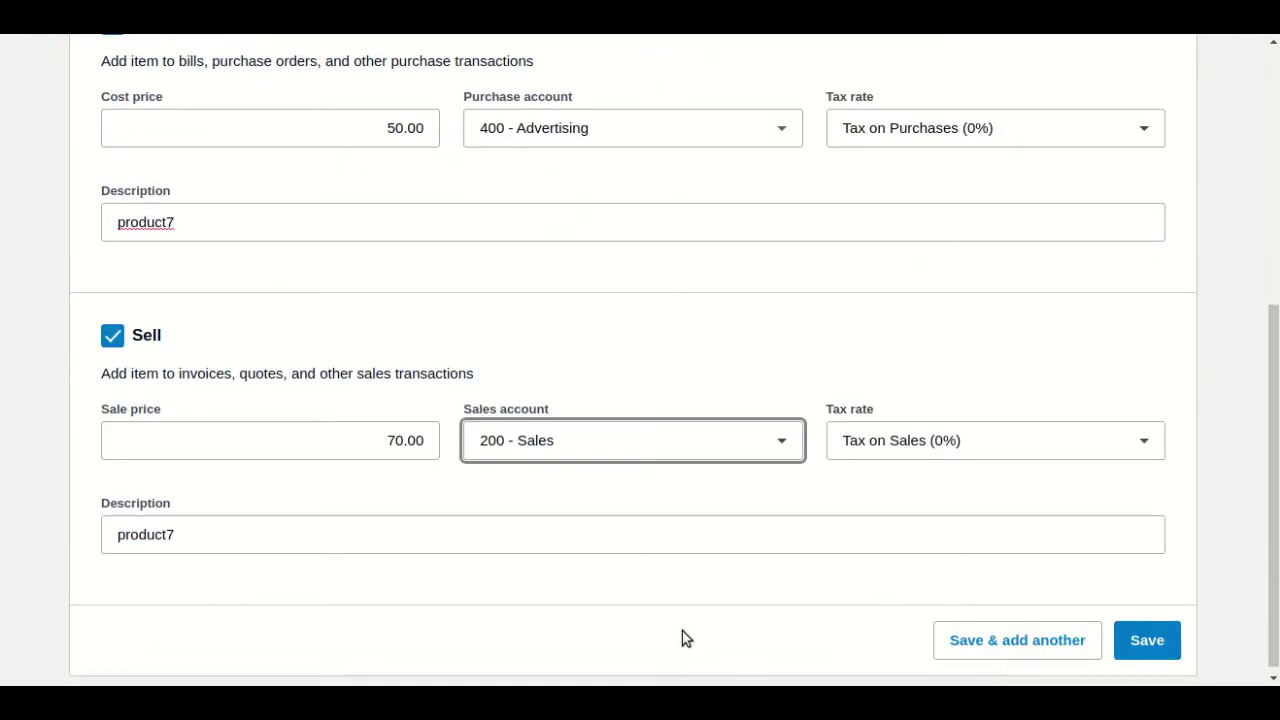
{"action": "scroll", "coordinate": [357, 257], "scroll_direction": "up", "scroll_amount": 2}
{"action": "scroll", "coordinate": [464, 384], "scroll_direction": "down", "scroll_amount": 2}
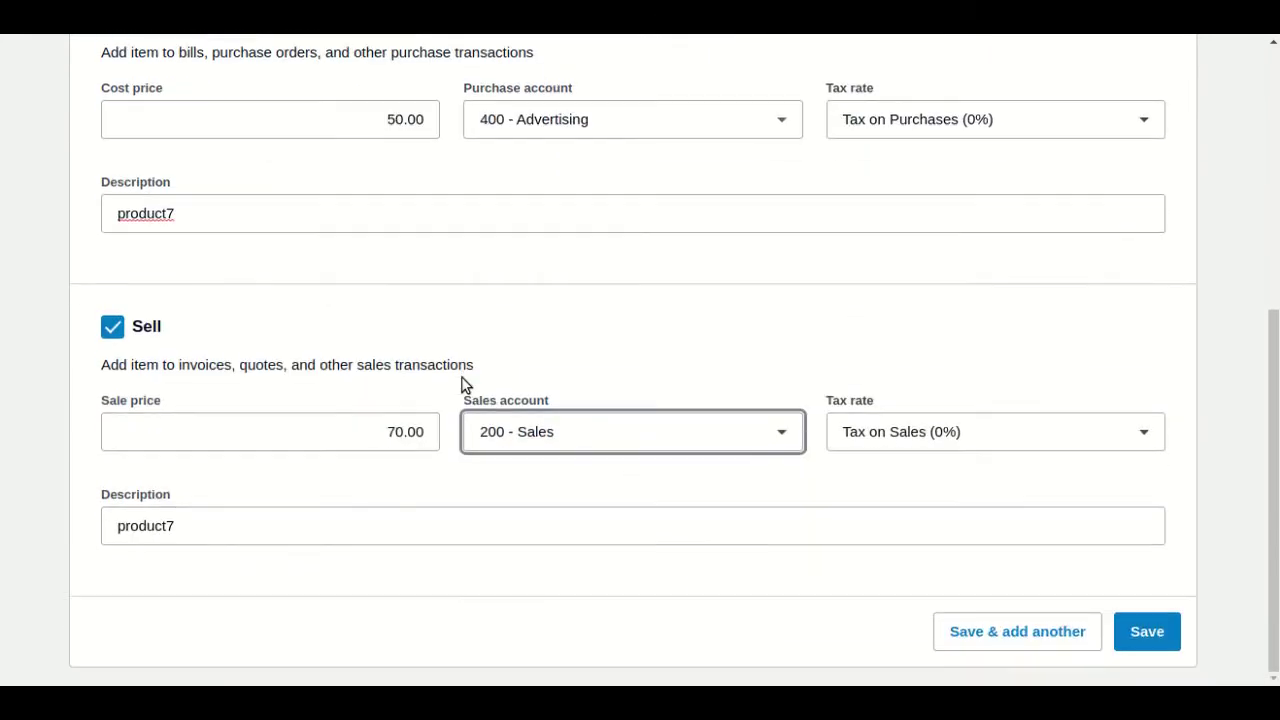
{"action": "scroll", "coordinate": [197, 471], "scroll_direction": "up", "scroll_amount": 1}
{"action": "scroll", "coordinate": [271, 557], "scroll_direction": "down", "scroll_amount": 1}
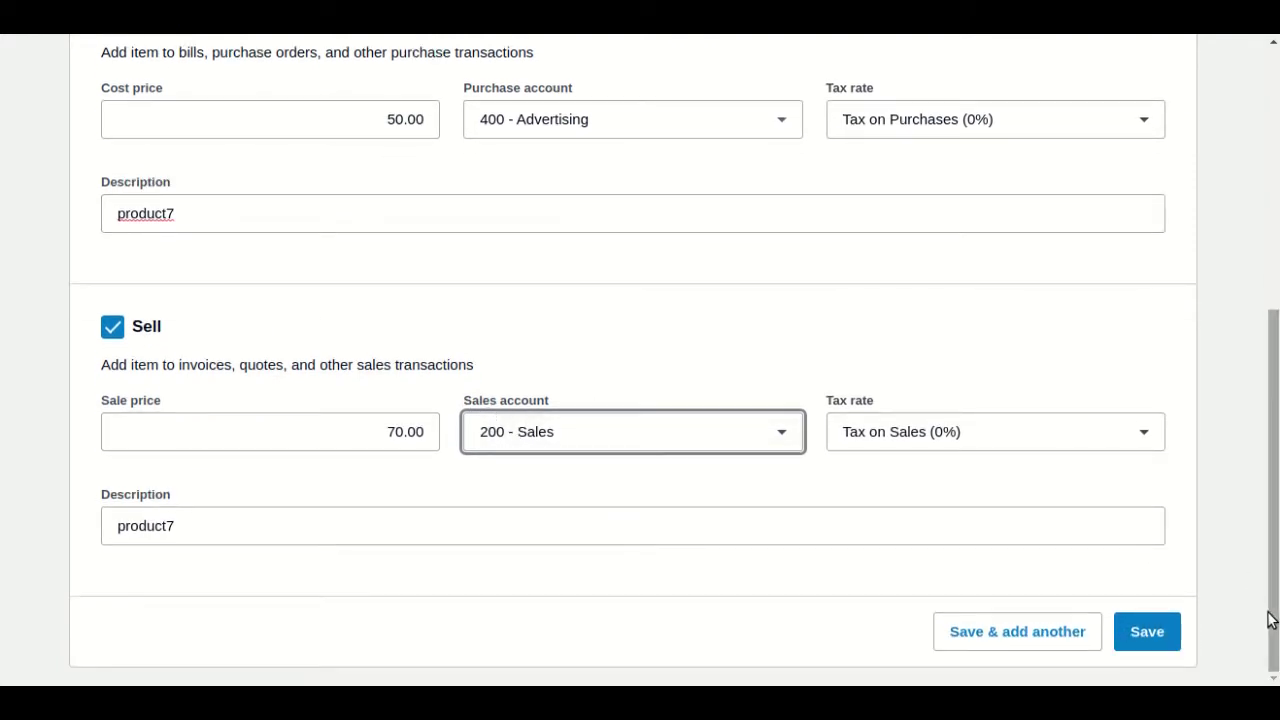
{"action": "left_click", "coordinate": [1149, 631]}
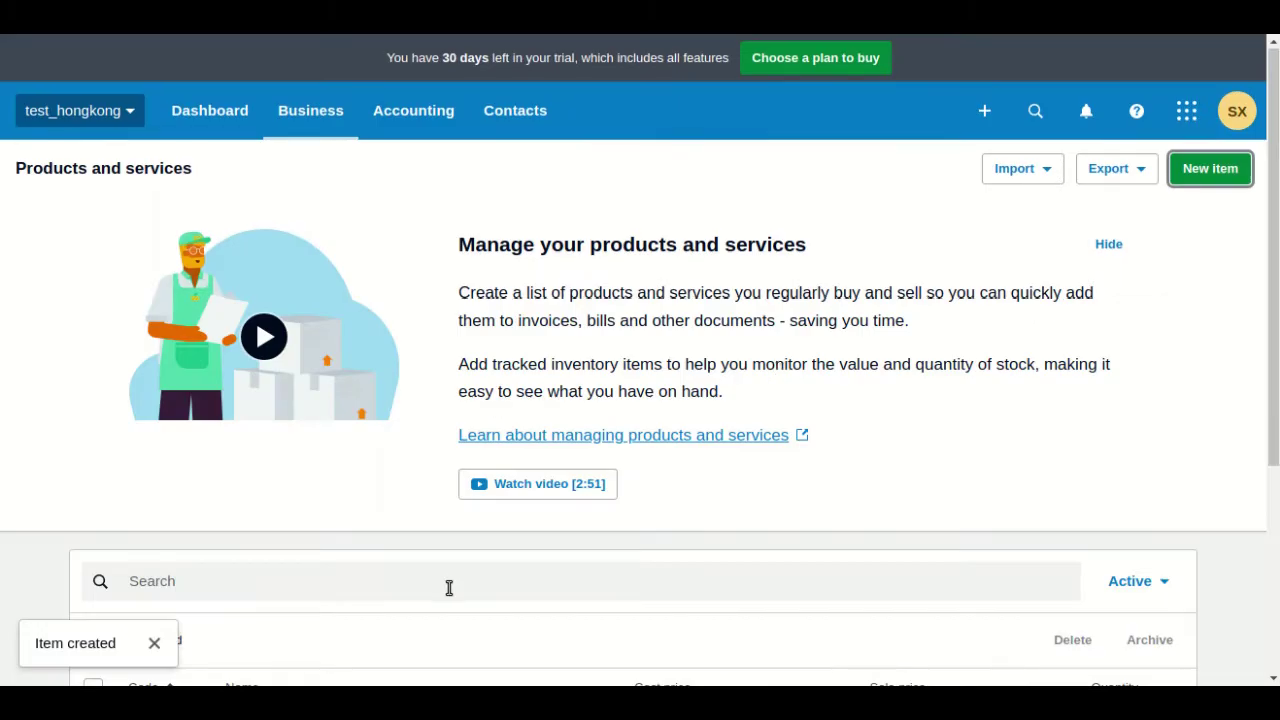
{"action": "scroll", "coordinate": [449, 588], "scroll_direction": "down", "scroll_amount": 3}
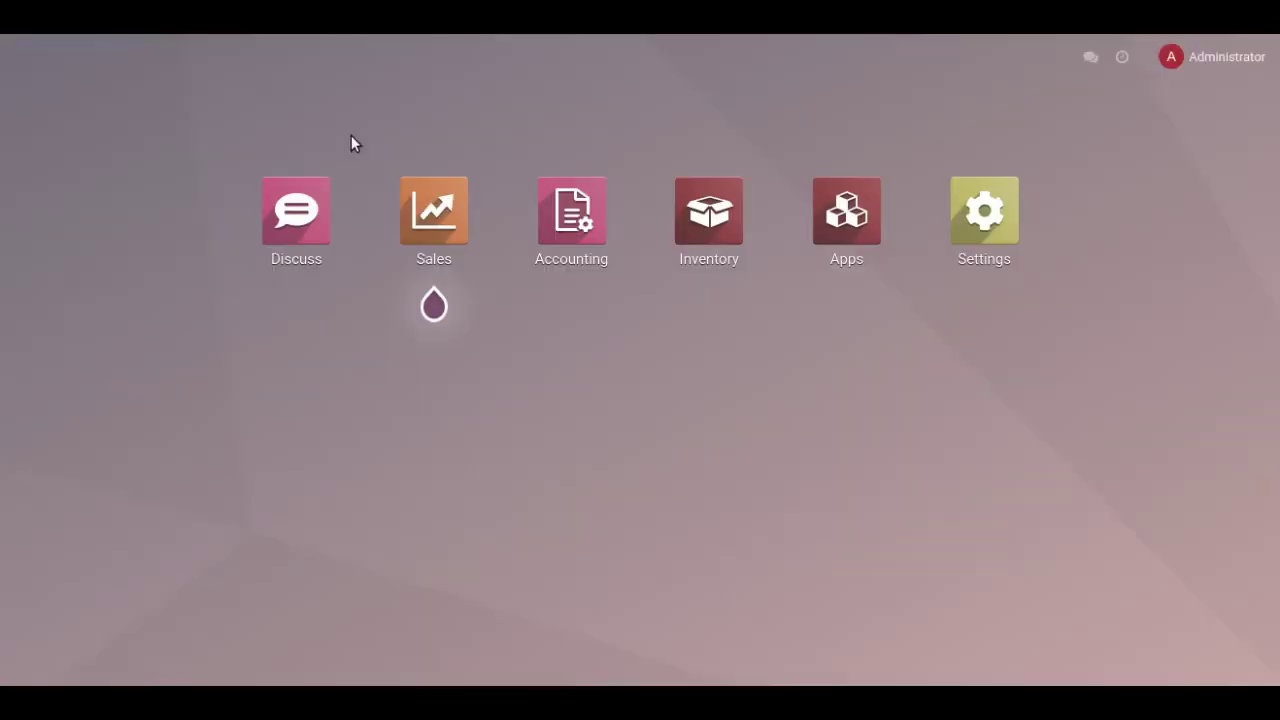
- Switch to Odoo, open the product list in the Sales app and check it for the item created in Xero
{"action": "left_click", "coordinate": [489, 245]}
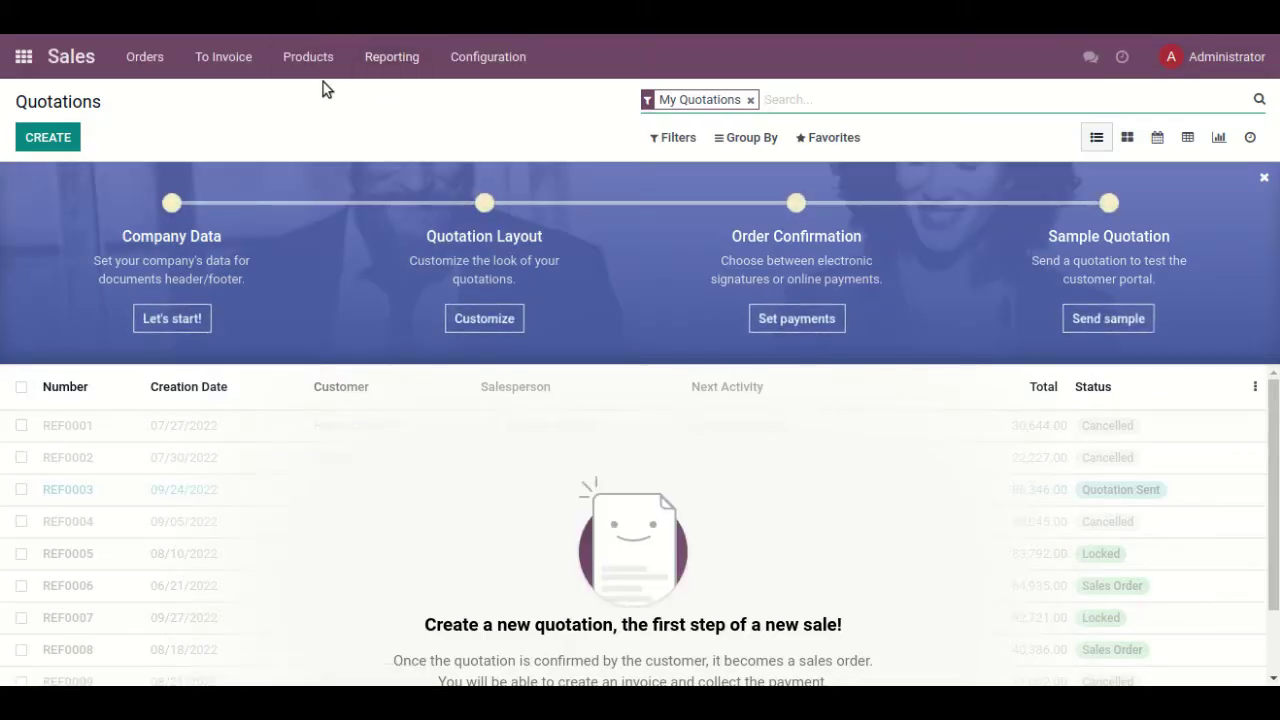
{"action": "left_click", "coordinate": [316, 60]}
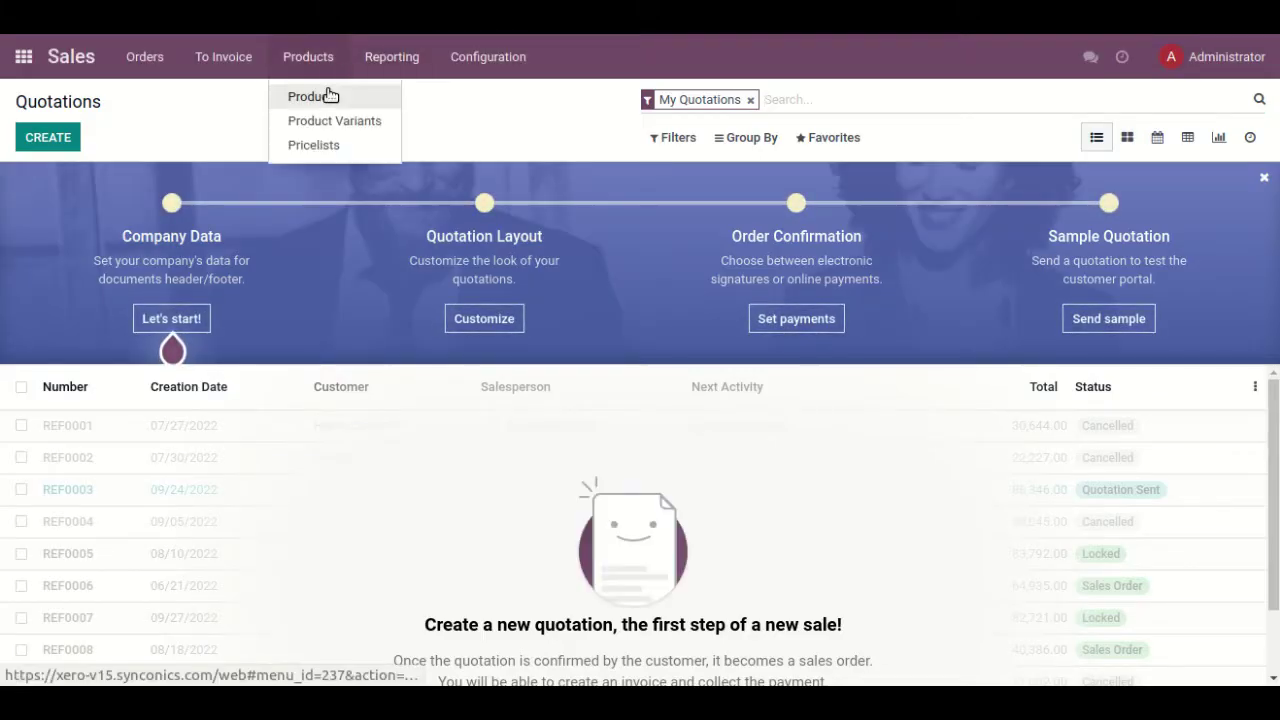
{"action": "left_click", "coordinate": [329, 96]}
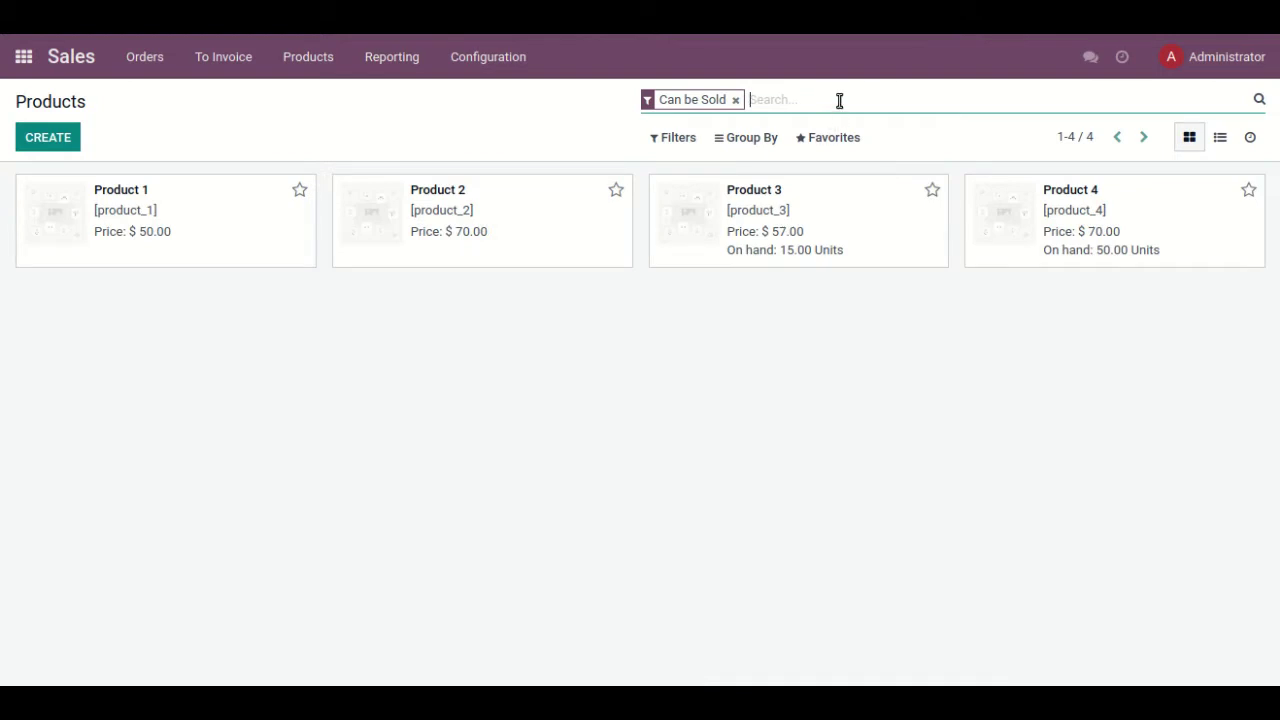
{"action": "key", "text": "BackSpace"}
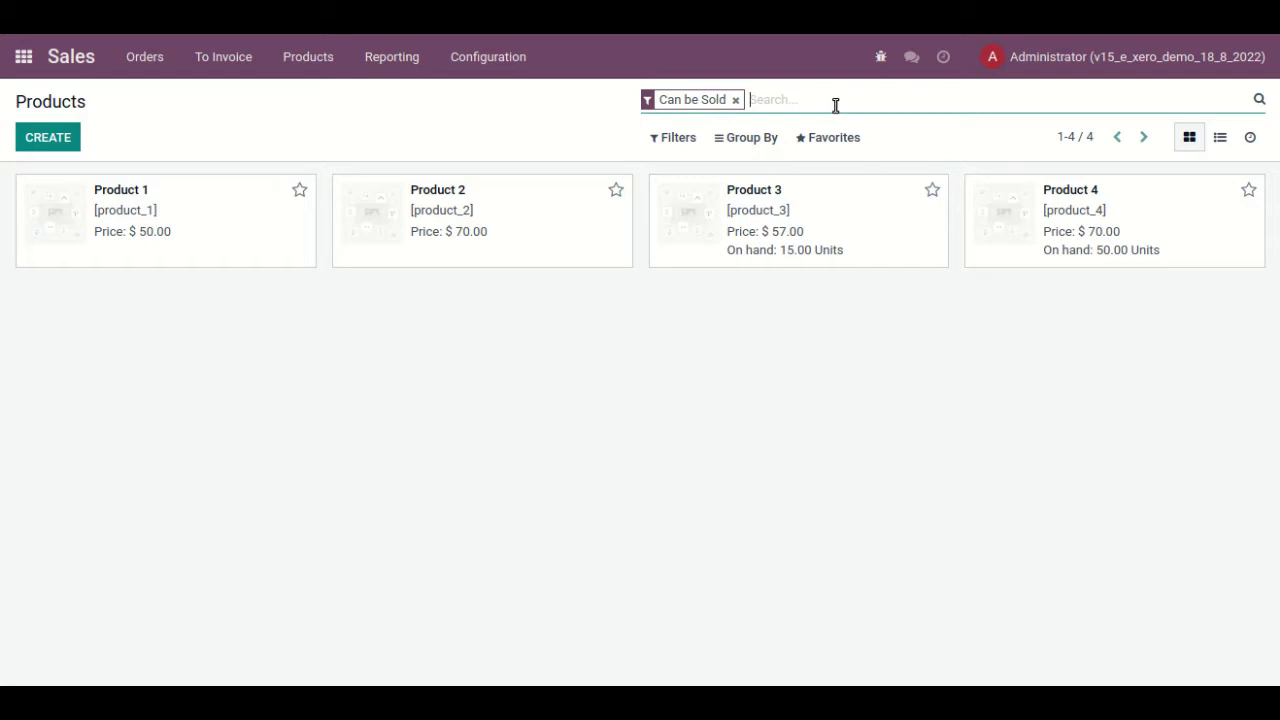
{"action": "key", "text": "BackSpace"}
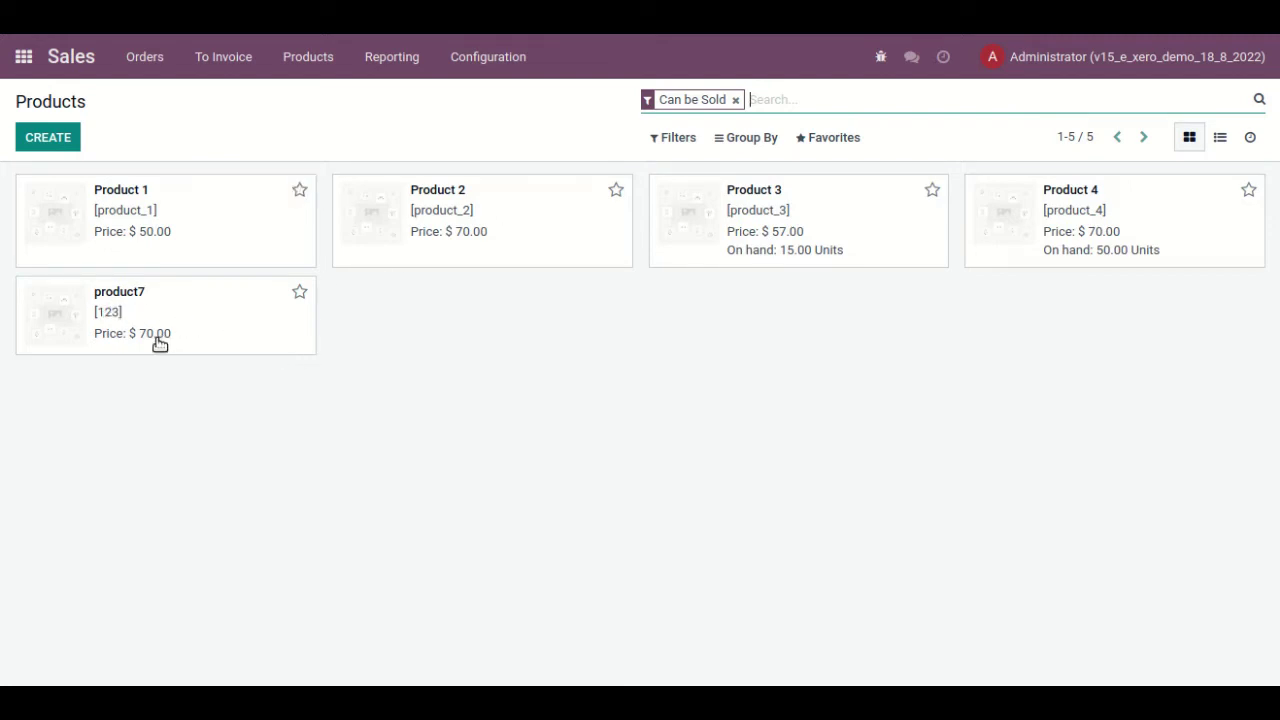
- Open product7, check its general information and its income and expense accounts, and return to the product list
{"action": "left_click", "coordinate": [240, 327]}
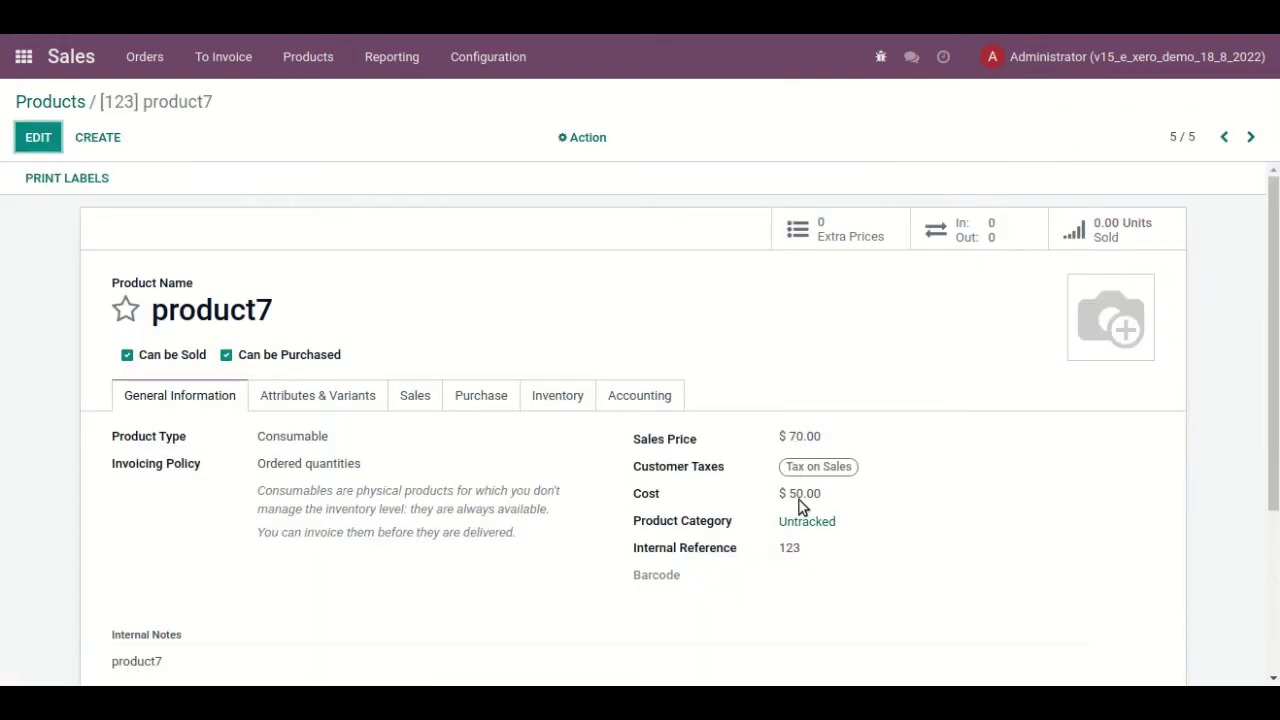
{"action": "left_click", "coordinate": [608, 403]}
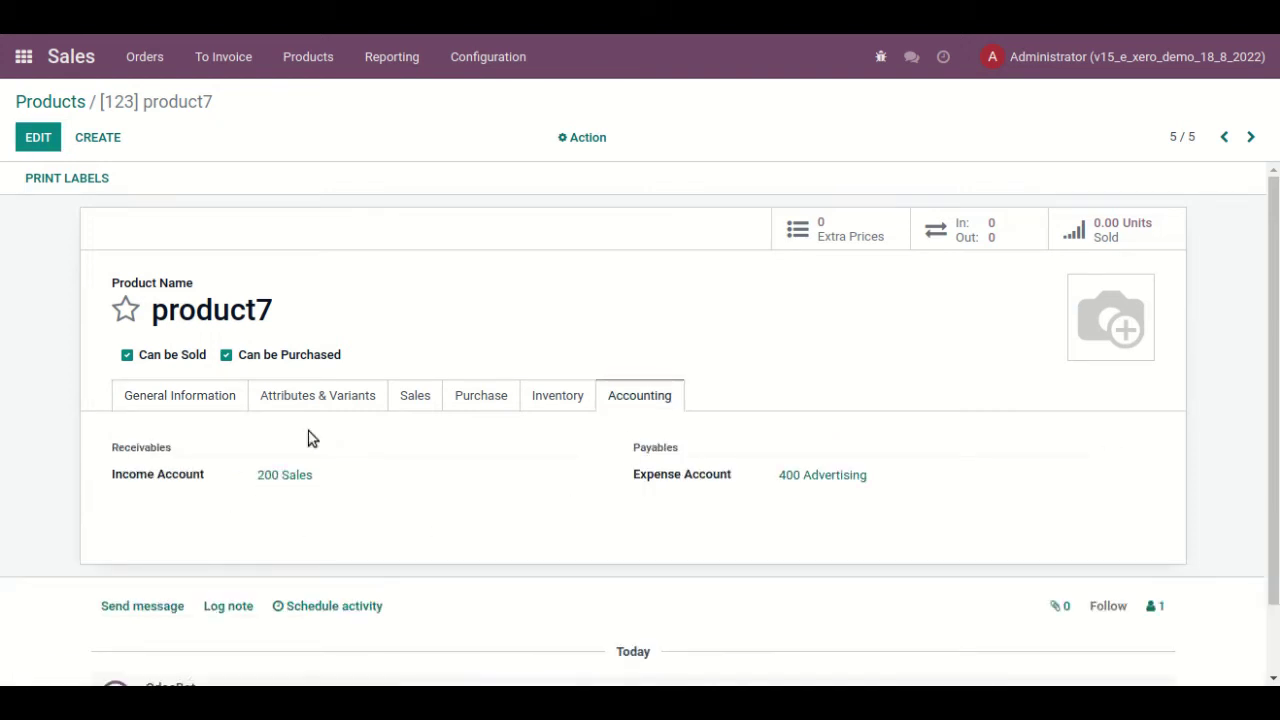
{"action": "left_click", "coordinate": [203, 400]}
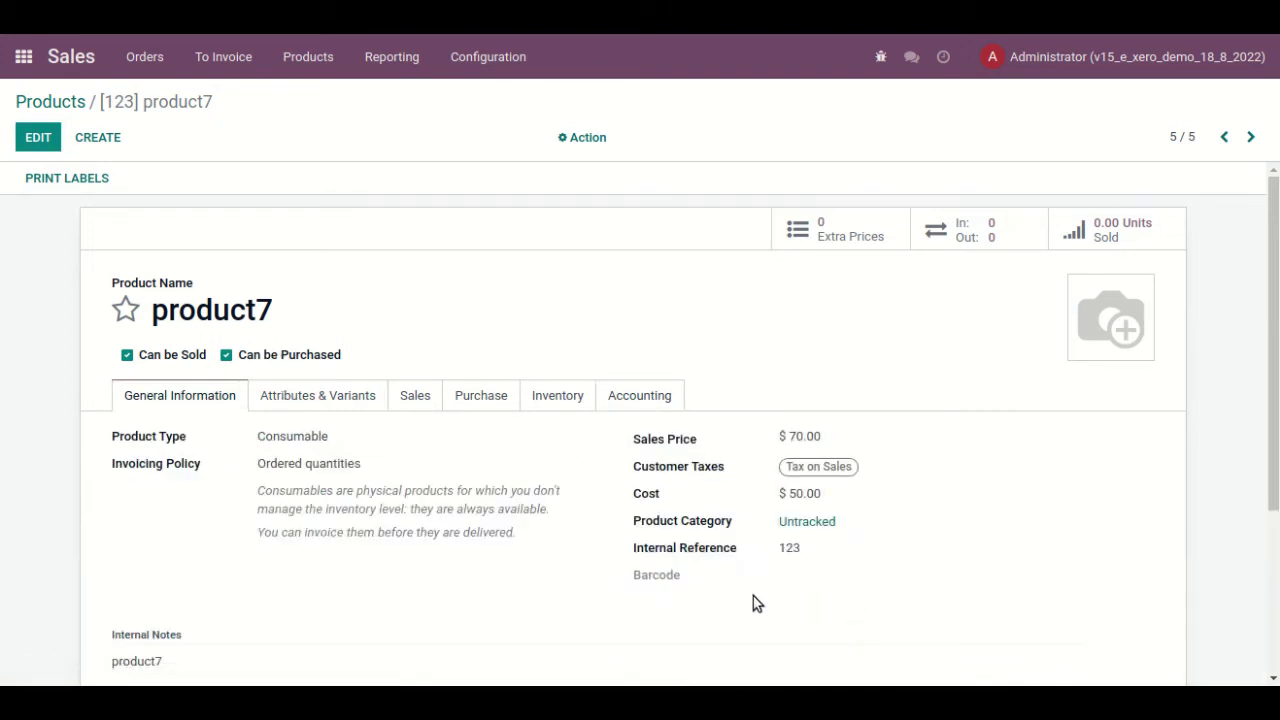
{"action": "left_click", "coordinate": [80, 114]}
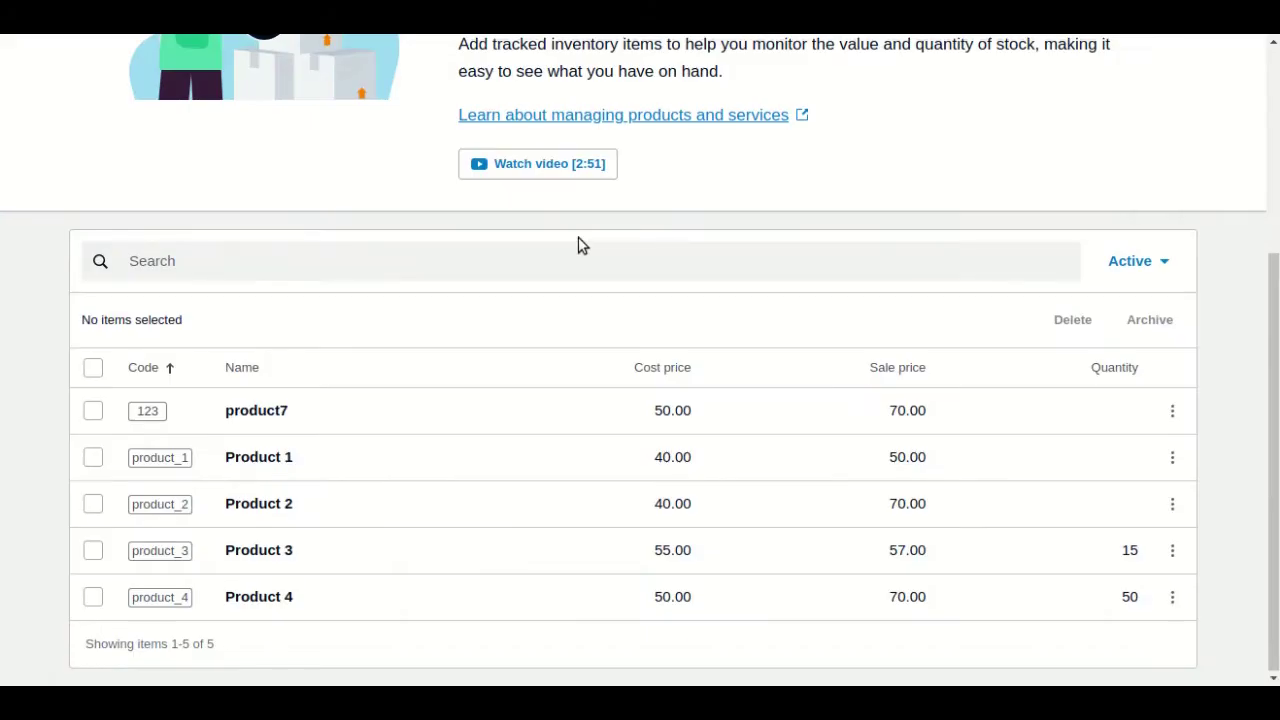
- Switch back to Xero, go to the sales invoices and start a new invoice
{"action": "scroll", "coordinate": [577, 246], "scroll_direction": "up", "scroll_amount": 4}
{"action": "left_click", "coordinate": [329, 125]}
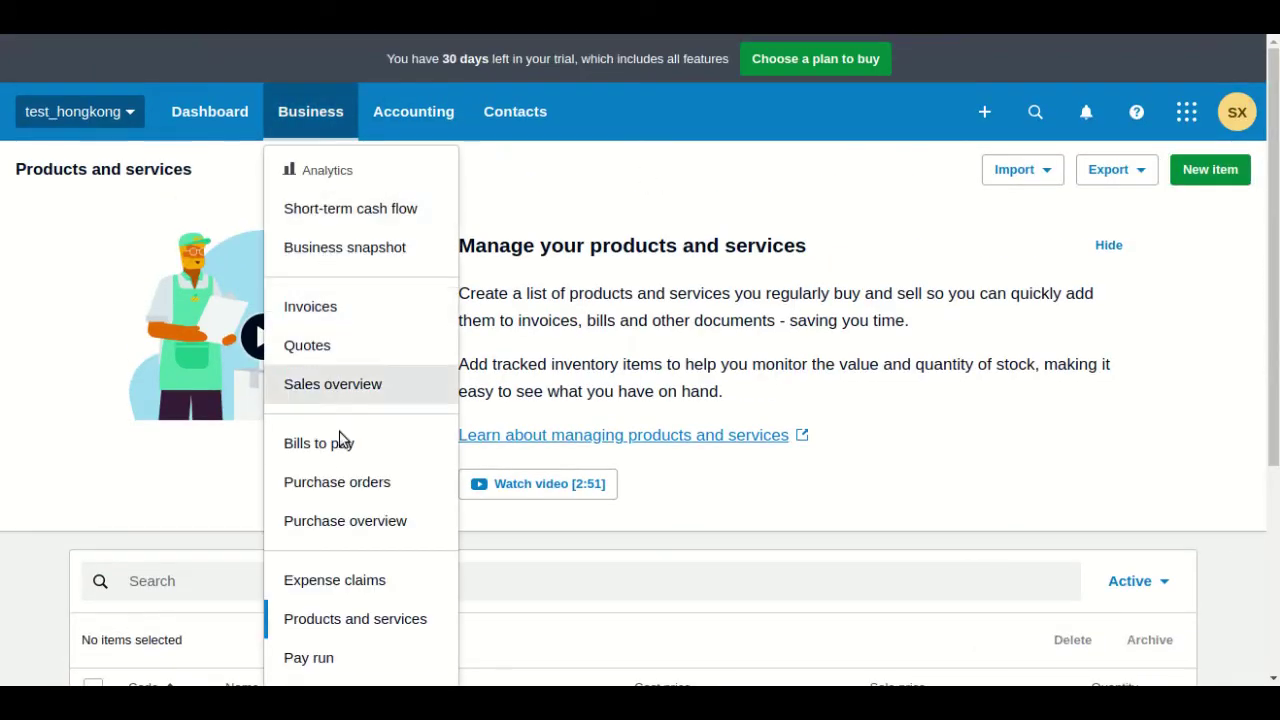
{"action": "scroll", "coordinate": [380, 457], "scroll_direction": "down", "scroll_amount": 1}
{"action": "scroll", "coordinate": [380, 457], "scroll_direction": "up", "scroll_amount": 1}
{"action": "left_click", "coordinate": [441, 133]}
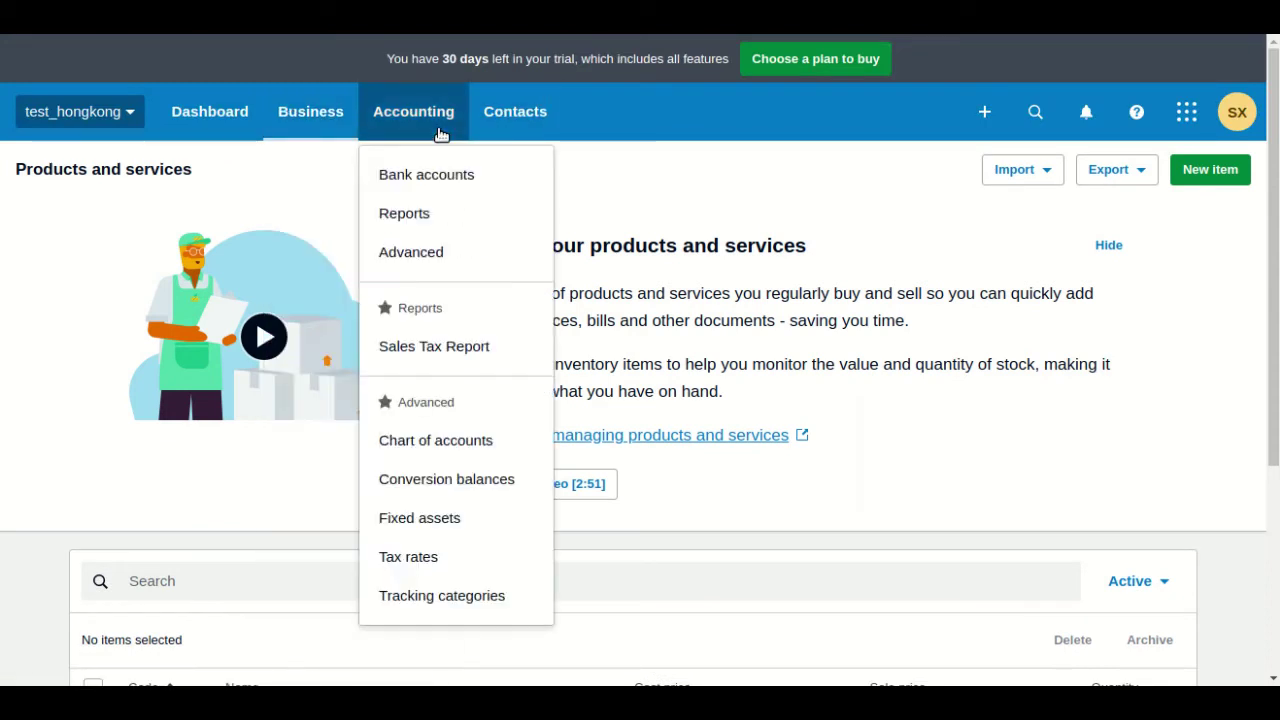
{"action": "left_click", "coordinate": [337, 137]}
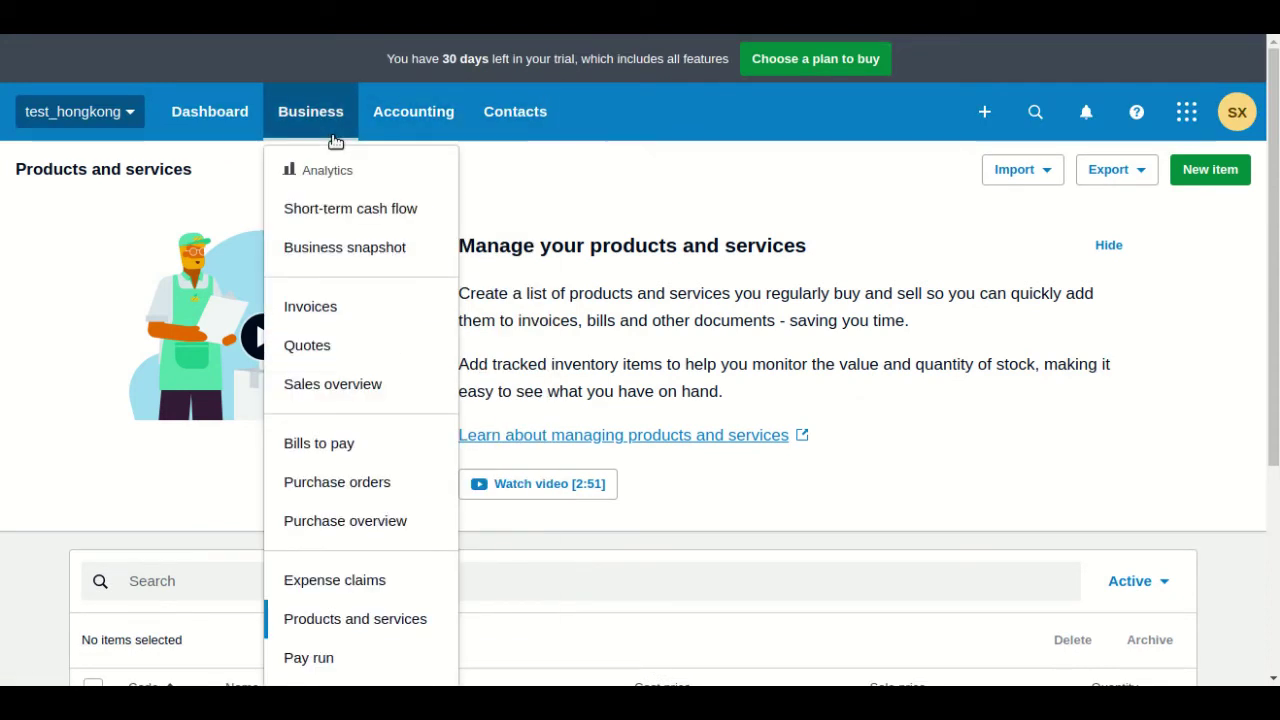
{"action": "left_click", "coordinate": [384, 322]}
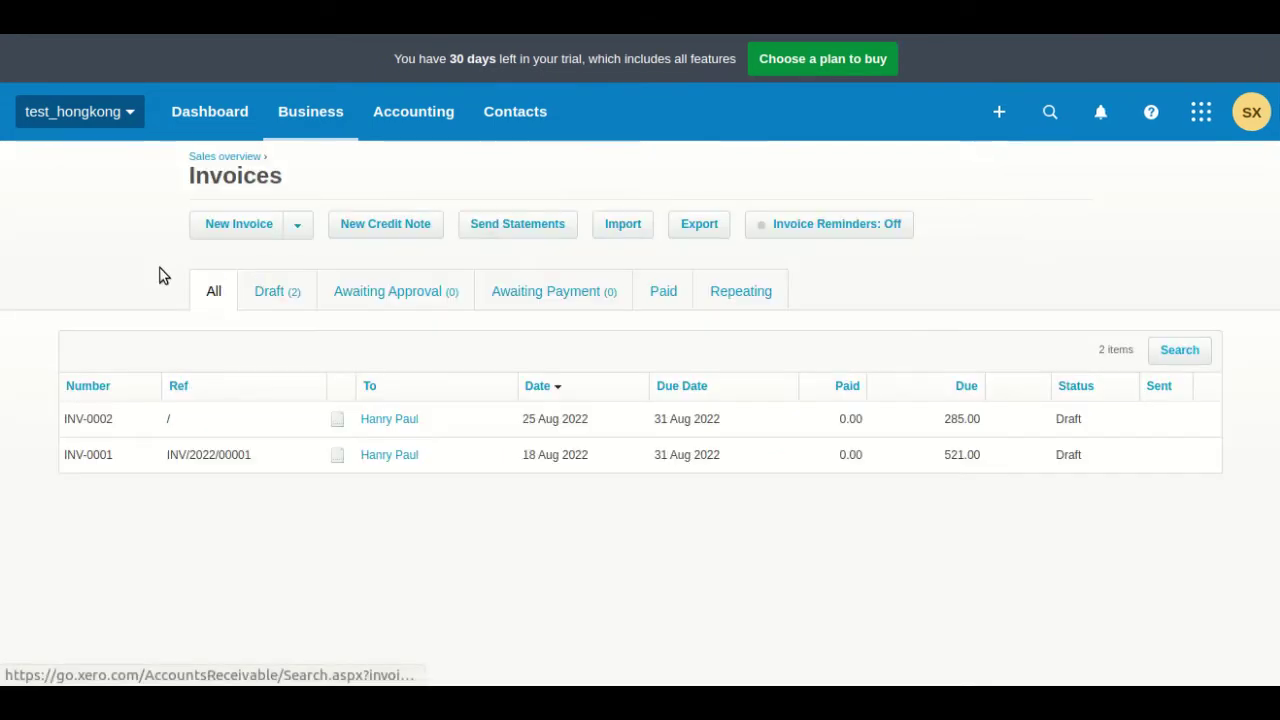
{"action": "left_click", "coordinate": [231, 229]}
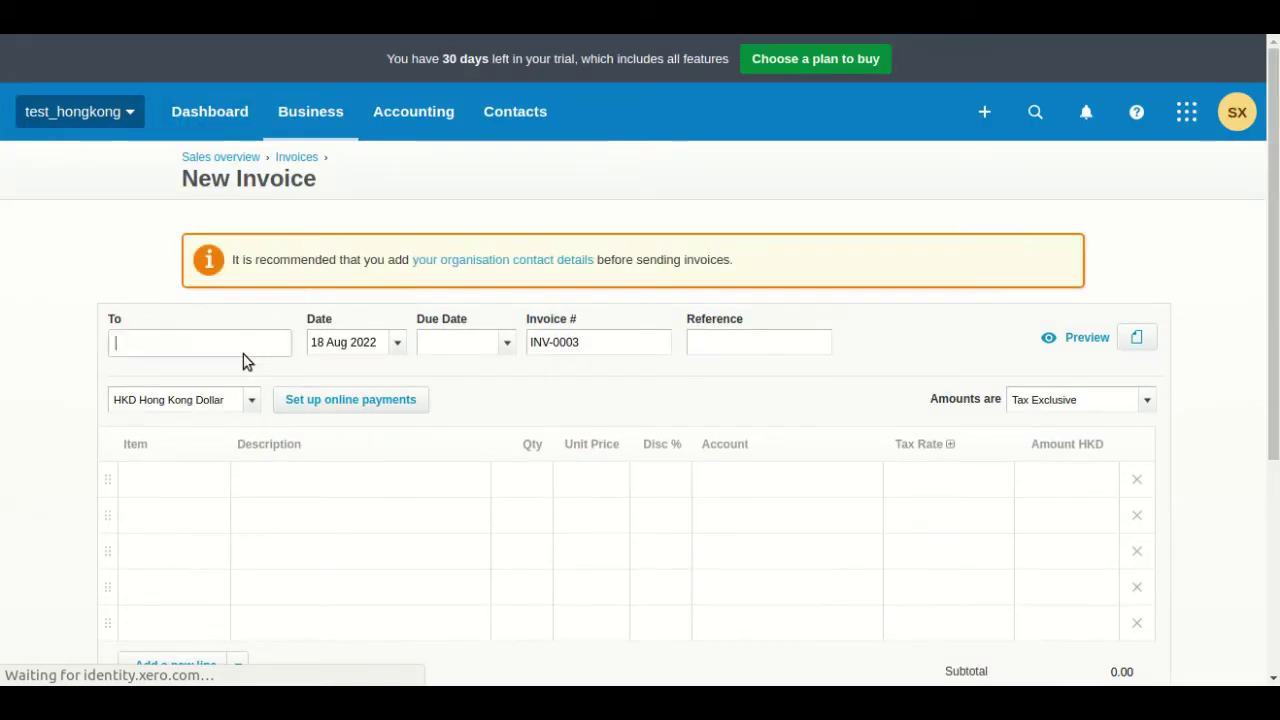
- Enter the customer's name on the invoice, set the date to 19 Aug 2022 and the due date to 24 Aug 2022
{"action": "type", "text": "hanry"}
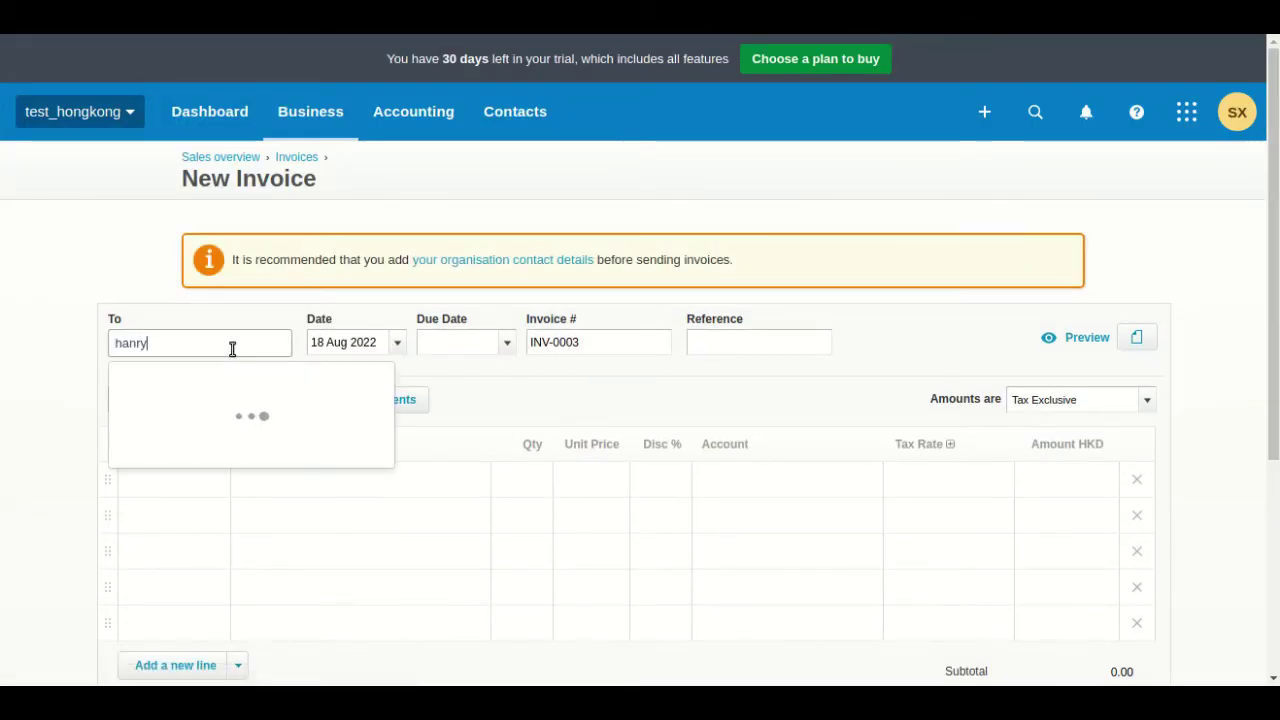
{"action": "key", "text": "Return"}
{"action": "key", "text": "Tab"}
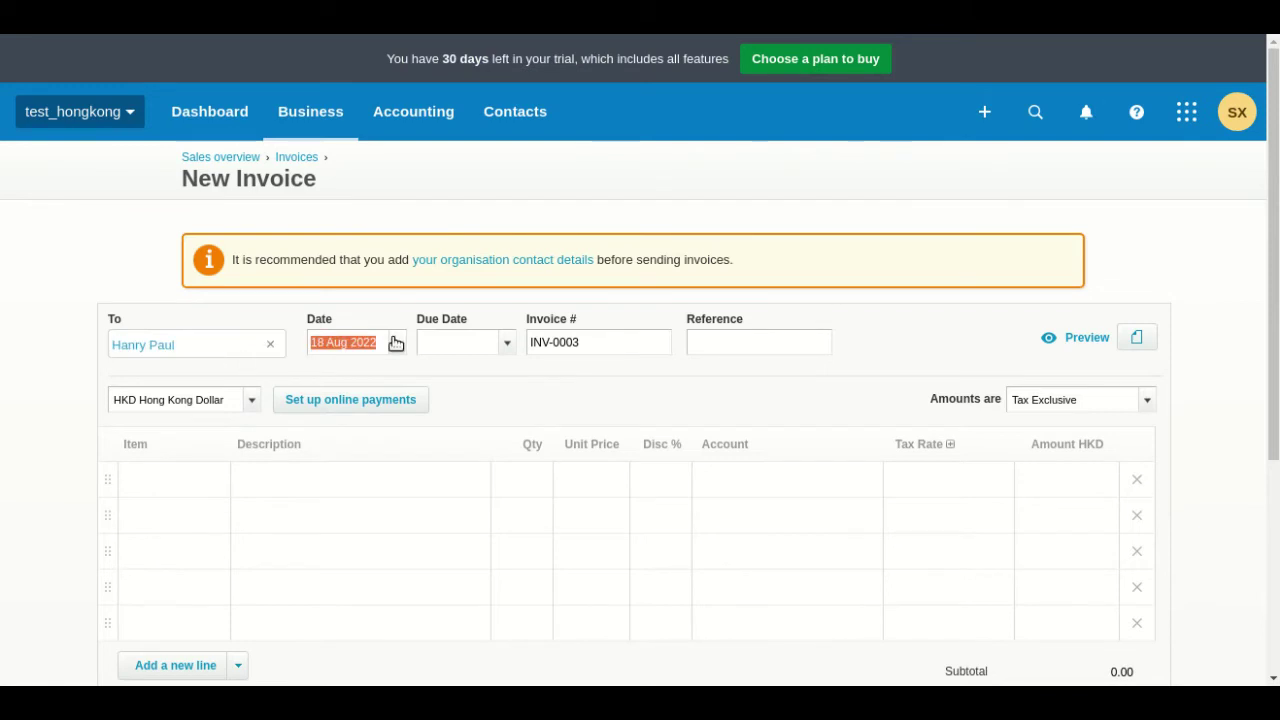
{"action": "left_click", "coordinate": [397, 342]}
{"action": "left_click", "coordinate": [560, 522]}
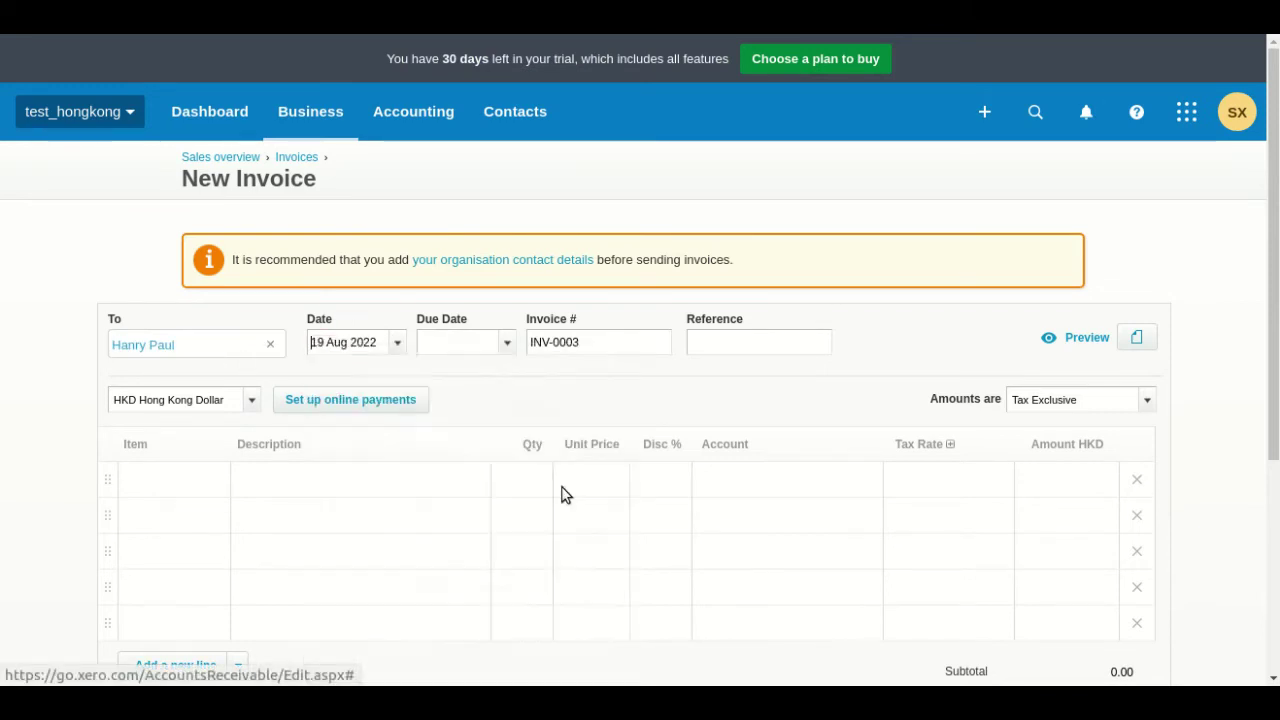
{"action": "left_click", "coordinate": [507, 350]}
{"action": "left_click", "coordinate": [581, 545]}
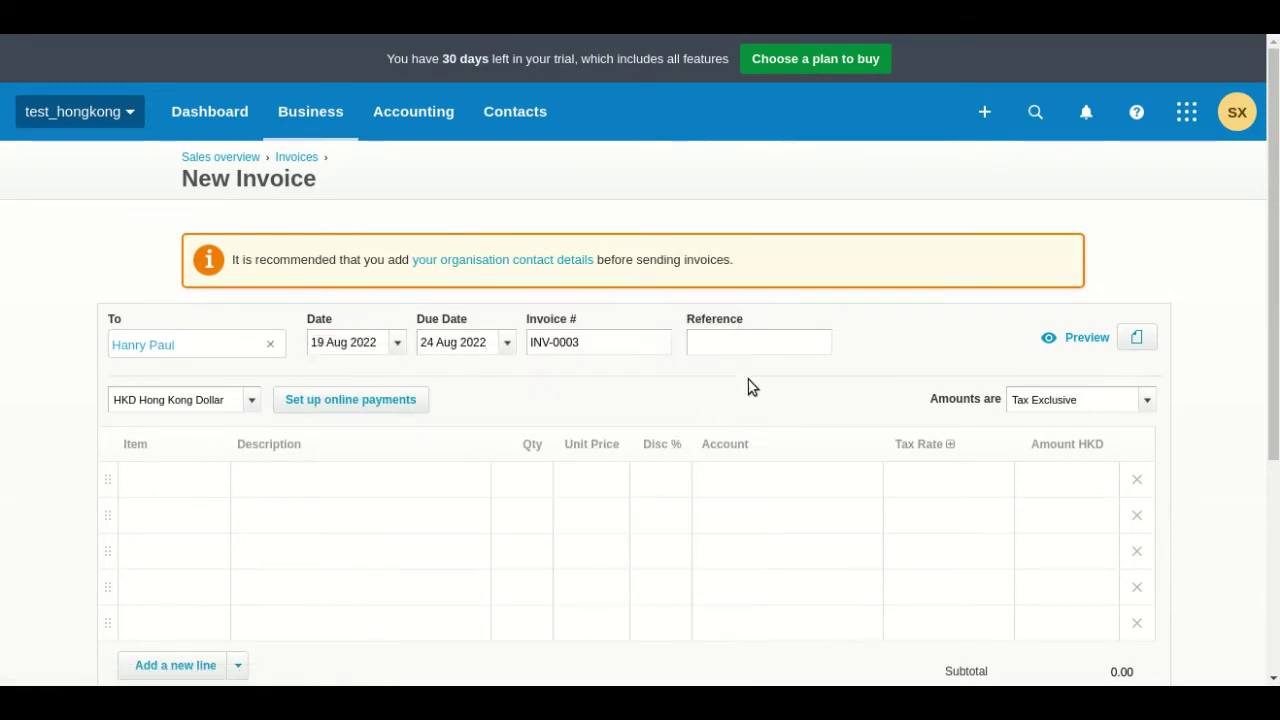
- Add product_3: Product 3 and product_4: Product 4 as the first two invoice lines
{"action": "left_click", "coordinate": [180, 497]}
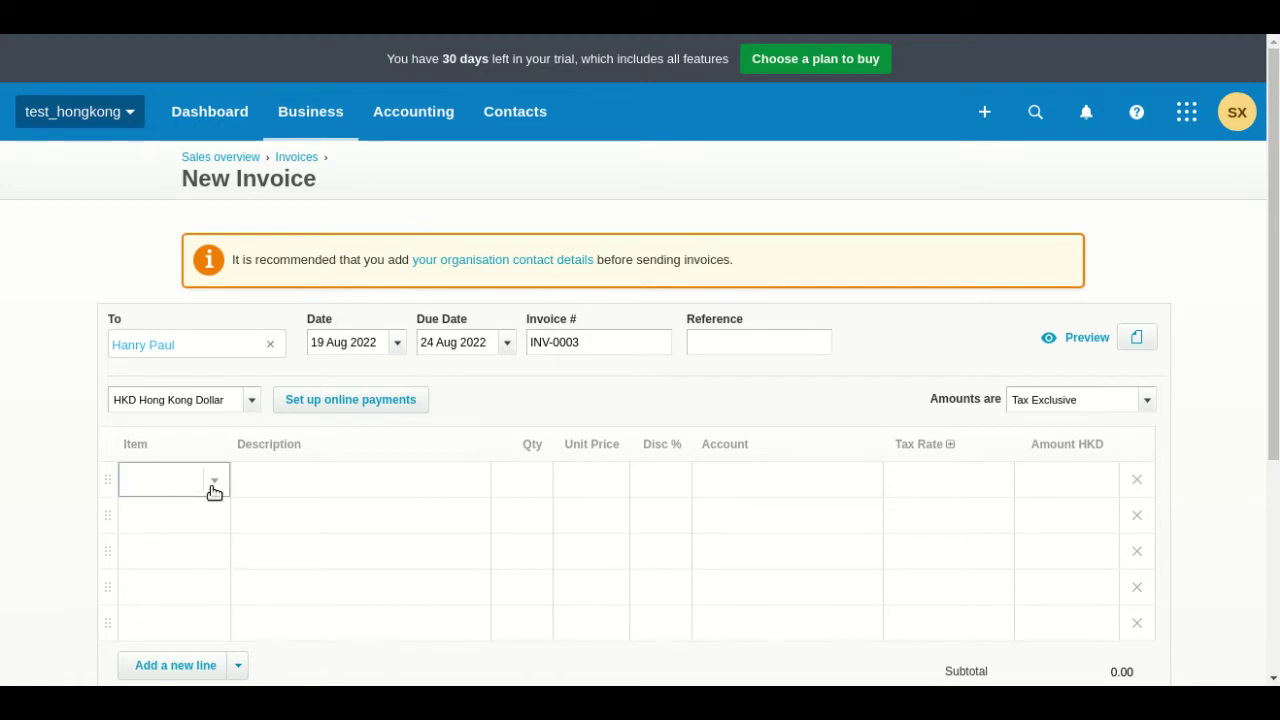
{"action": "left_click", "coordinate": [213, 487]}
{"action": "left_click", "coordinate": [249, 425]}
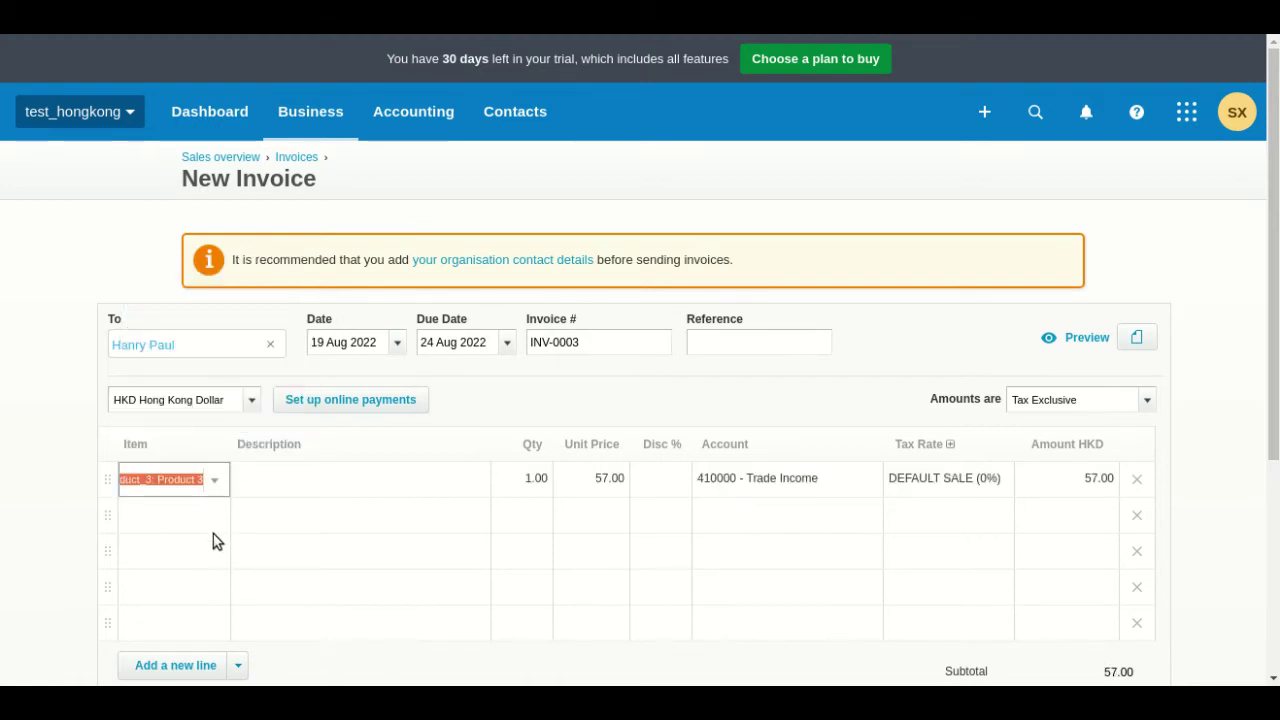
{"action": "left_click", "coordinate": [213, 527]}
{"action": "left_click", "coordinate": [218, 533]}
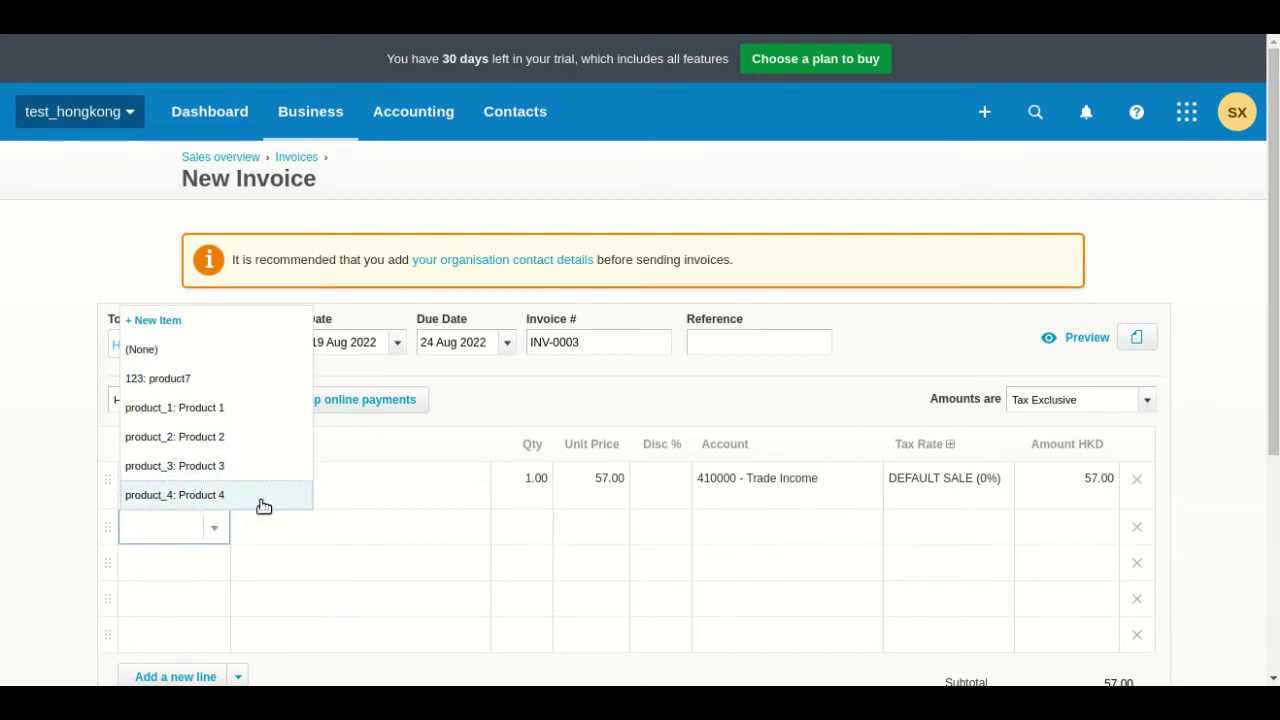
{"action": "left_click", "coordinate": [263, 499]}
- Set the quantity to 3 for Product 3 and 4 for Product 4
{"action": "left_click", "coordinate": [592, 487]}
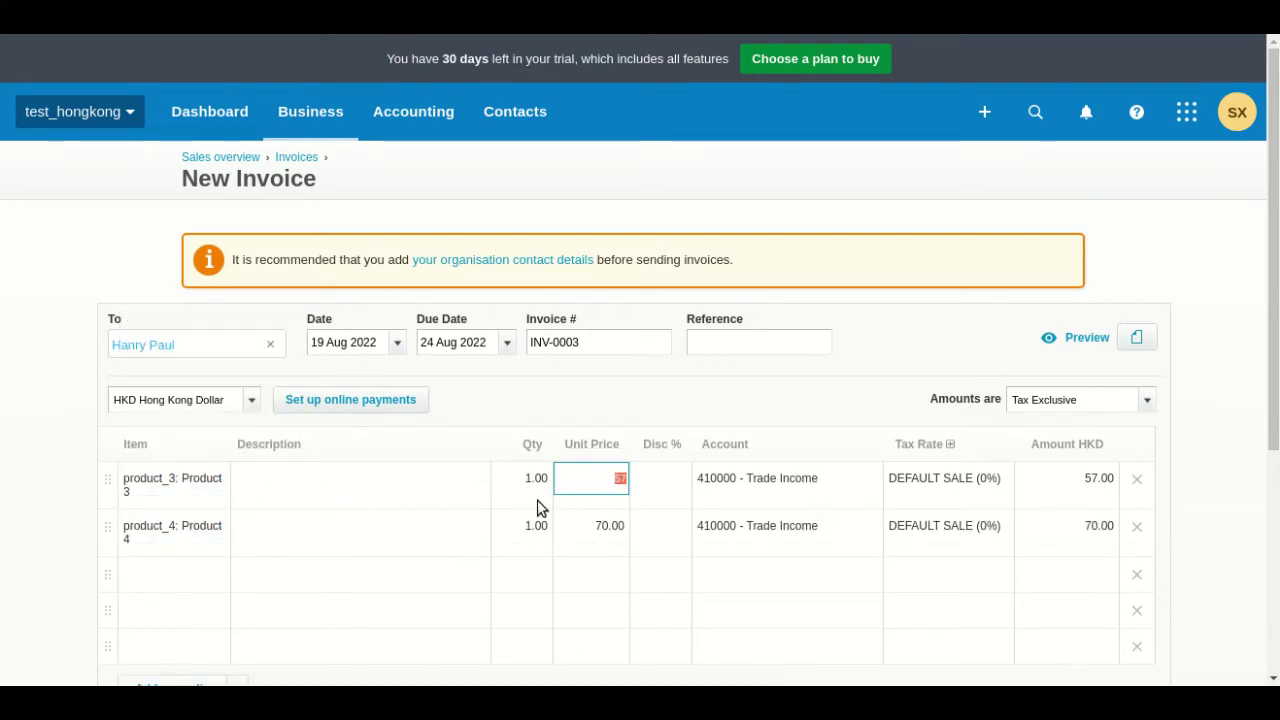
{"action": "left_click", "coordinate": [540, 492]}
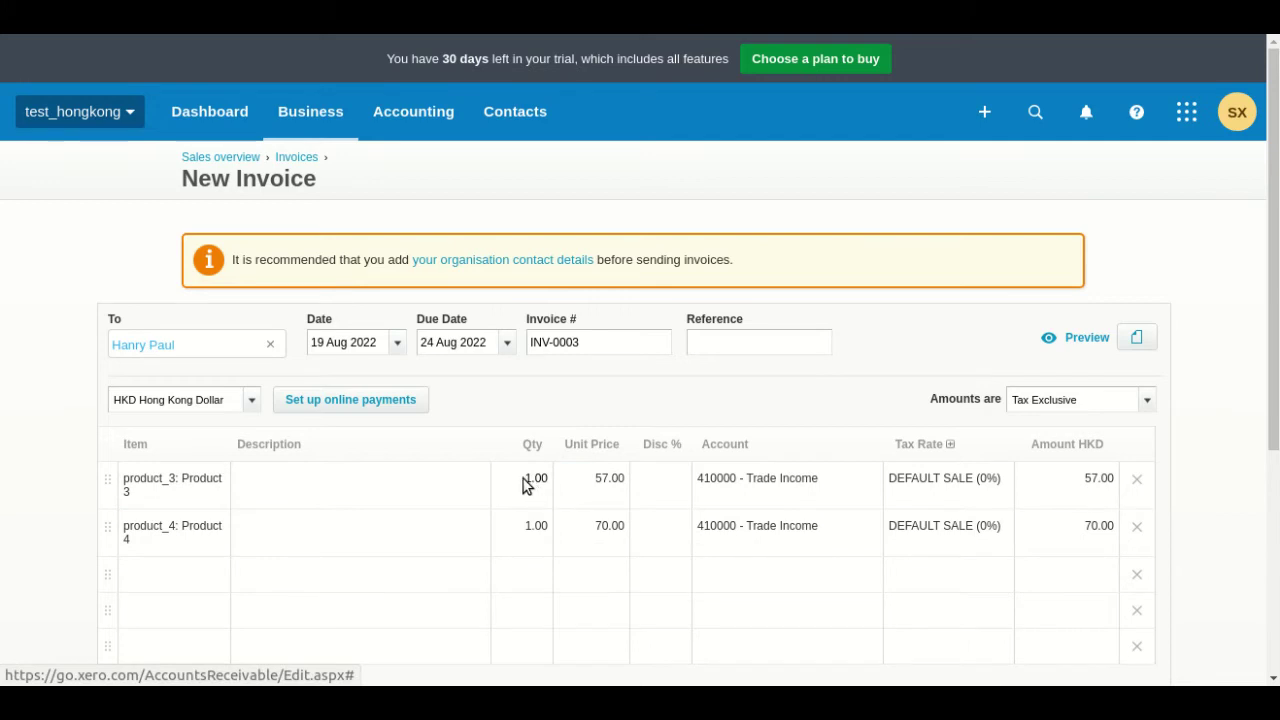
{"action": "left_click", "coordinate": [538, 490]}
{"action": "type", "text": "3"}
{"action": "left_click", "coordinate": [537, 528]}
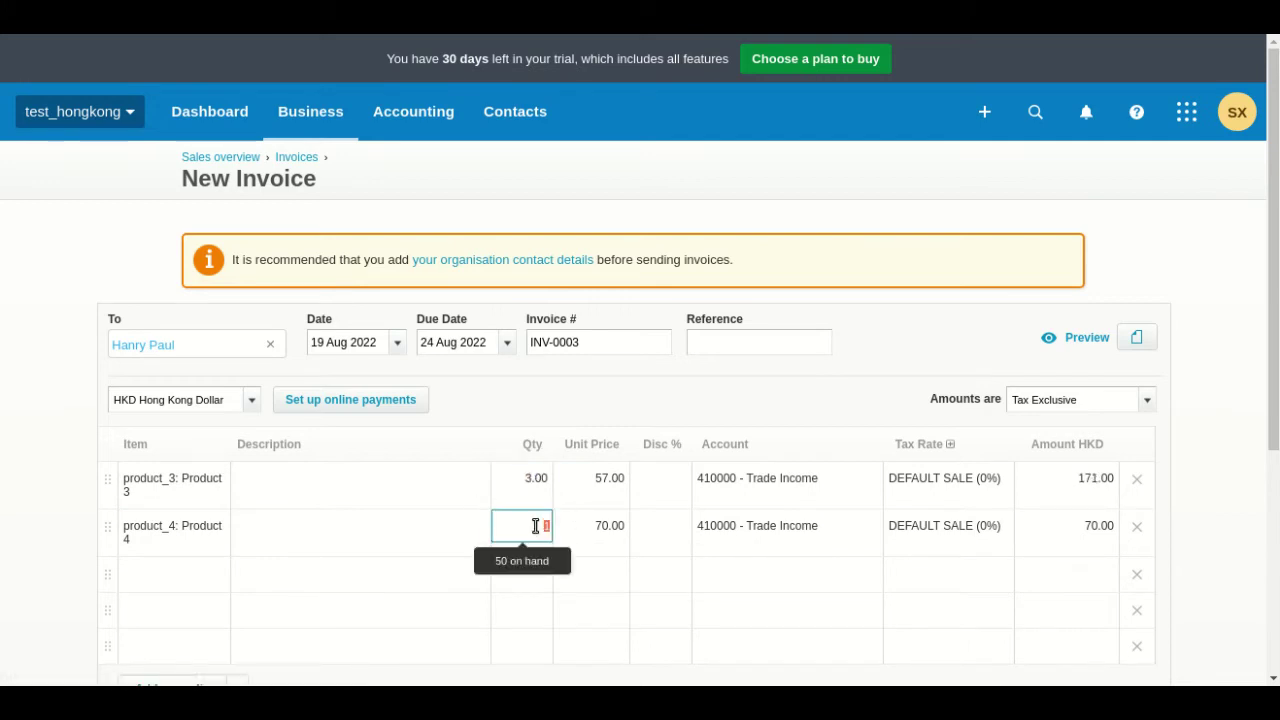
{"action": "type", "text": "4"}
- Save the completed invoice without approving it
{"action": "scroll", "coordinate": [959, 507], "scroll_direction": "down", "scroll_amount": 1}
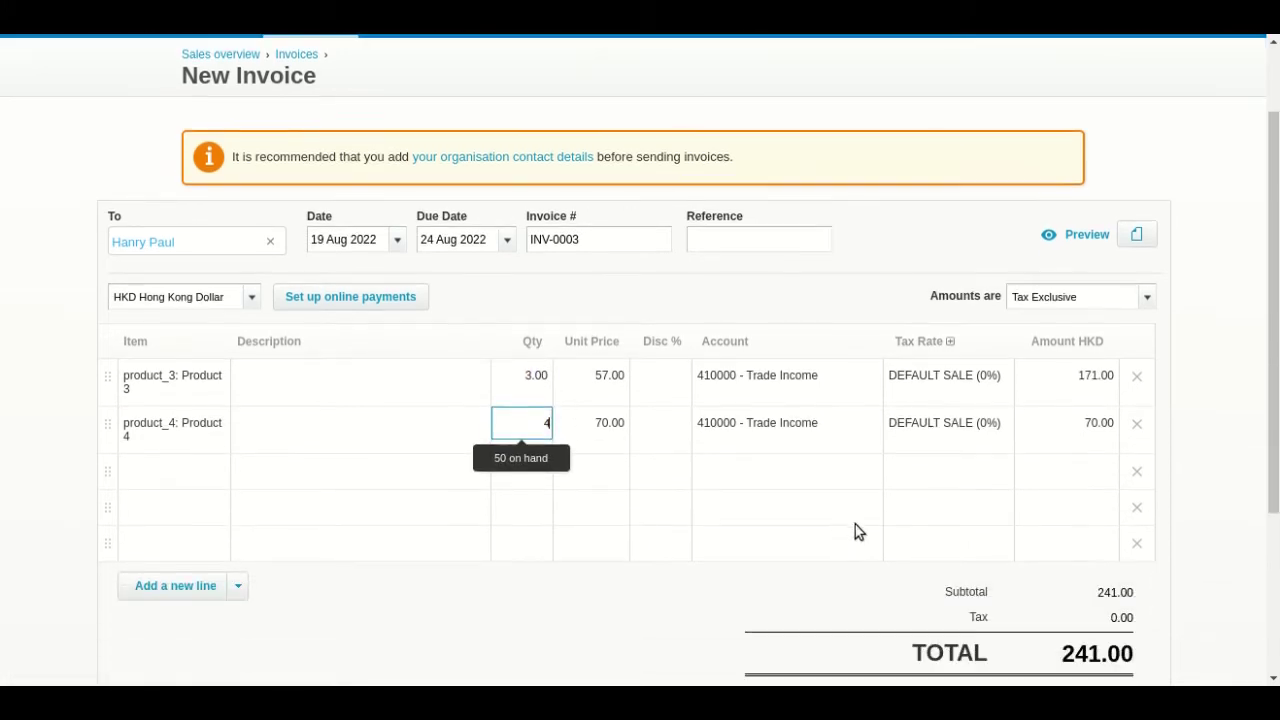
{"action": "scroll", "coordinate": [857, 528], "scroll_direction": "down", "scroll_amount": 2}
{"action": "left_click", "coordinate": [457, 591]}
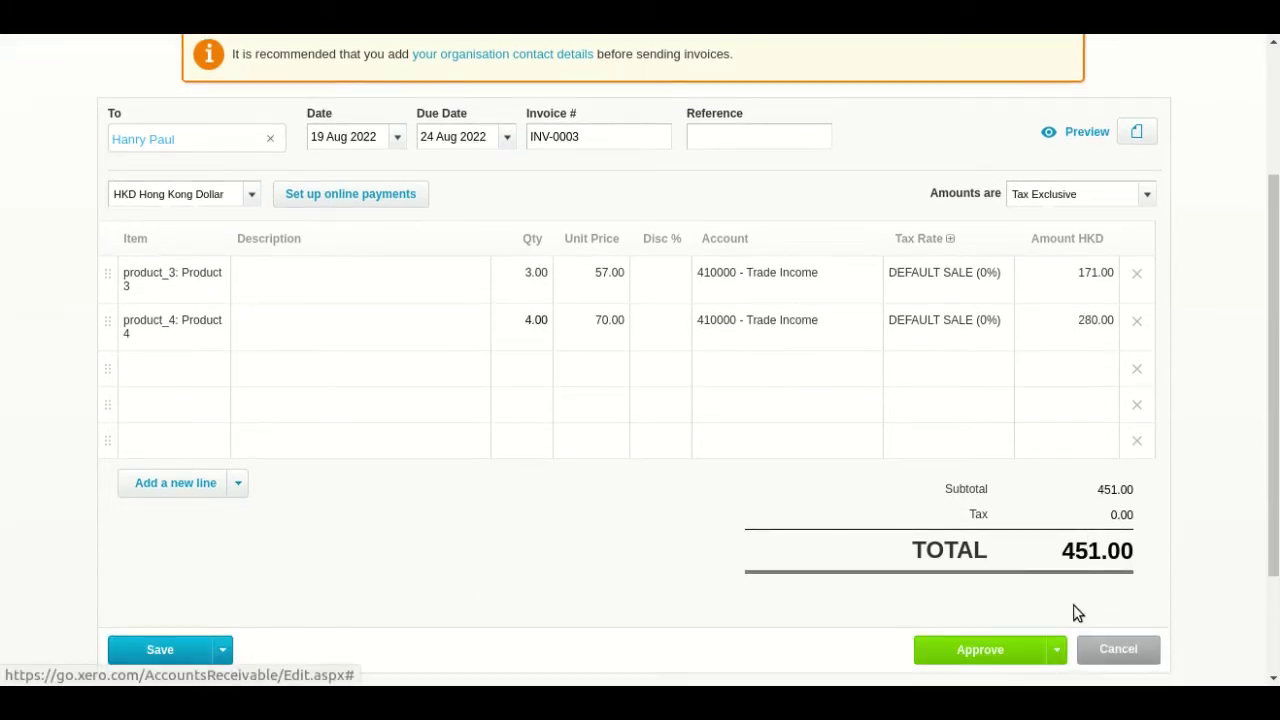
{"action": "left_click", "coordinate": [172, 650]}
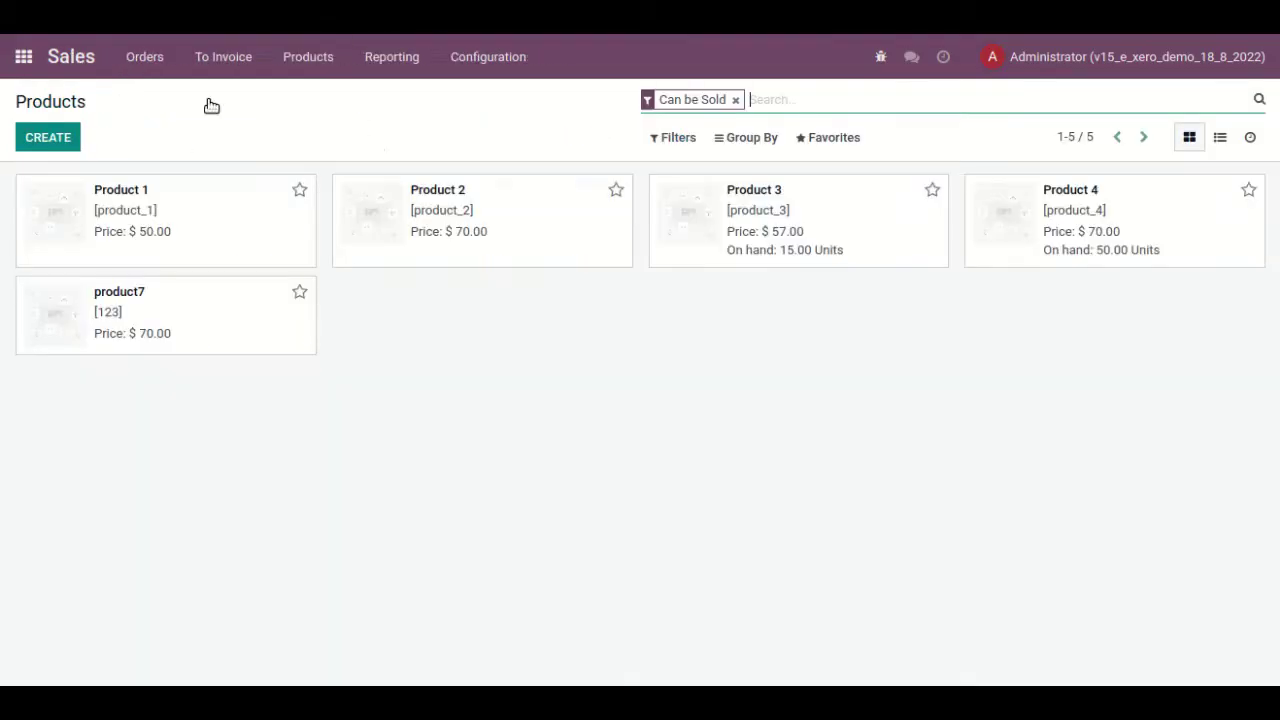
- Switch to Odoo and open the customer invoices list in the Accounting app to check for the Xero invoice
{"action": "left_click", "coordinate": [24, 57]}
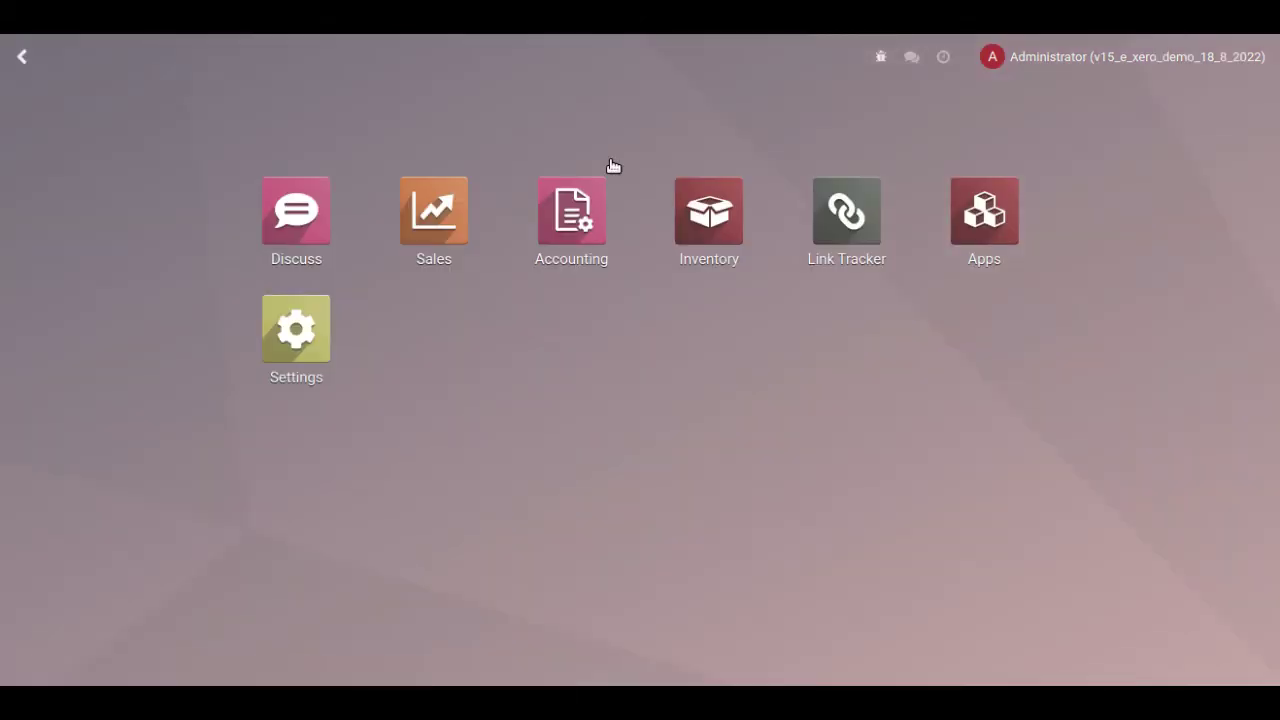
{"action": "left_click", "coordinate": [607, 200]}
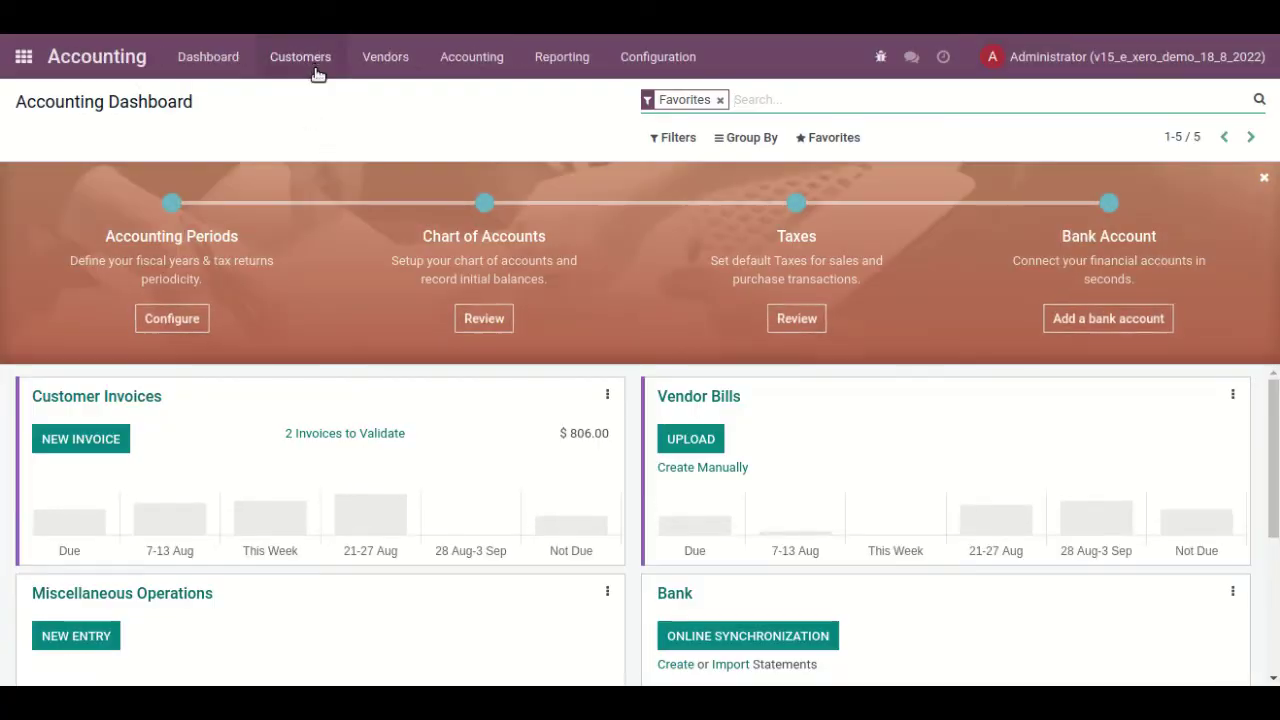
{"action": "left_click", "coordinate": [308, 60]}
{"action": "left_click", "coordinate": [338, 97]}
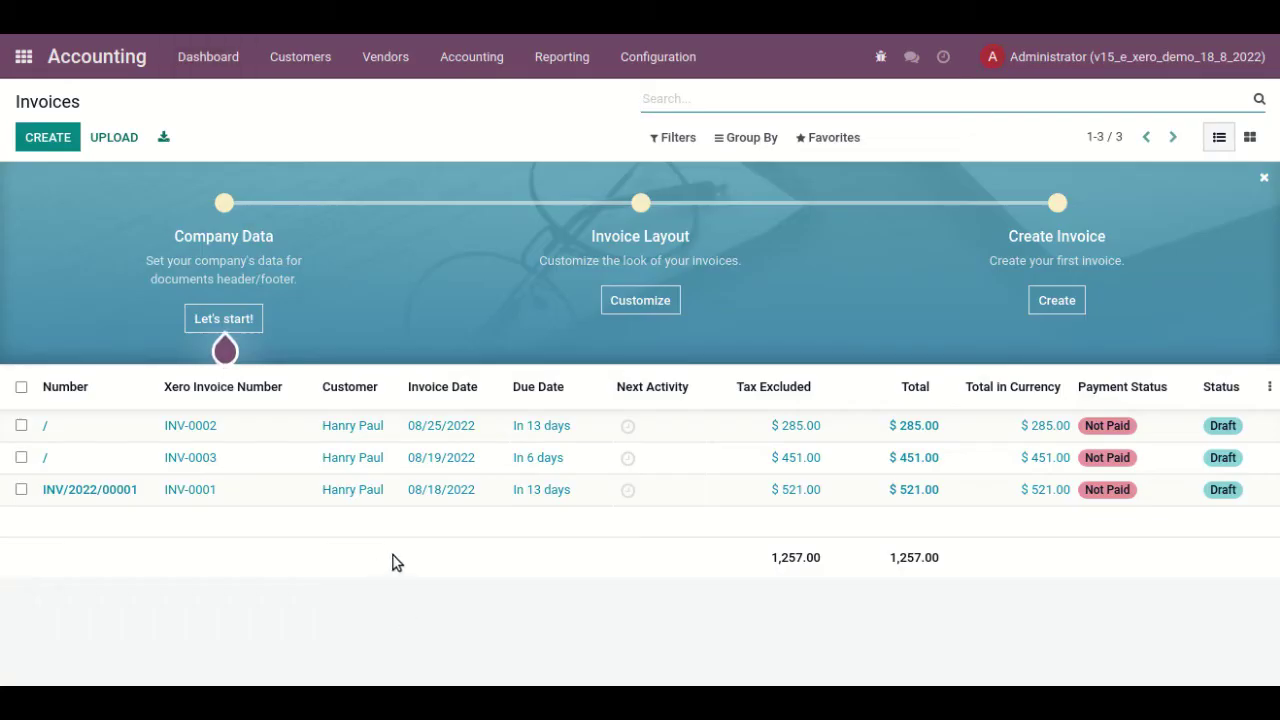
- Examine the dates, product lines and total of the draft invoice dated 08/19/2022, and return to the invoices list
{"action": "left_click", "coordinate": [233, 465]}
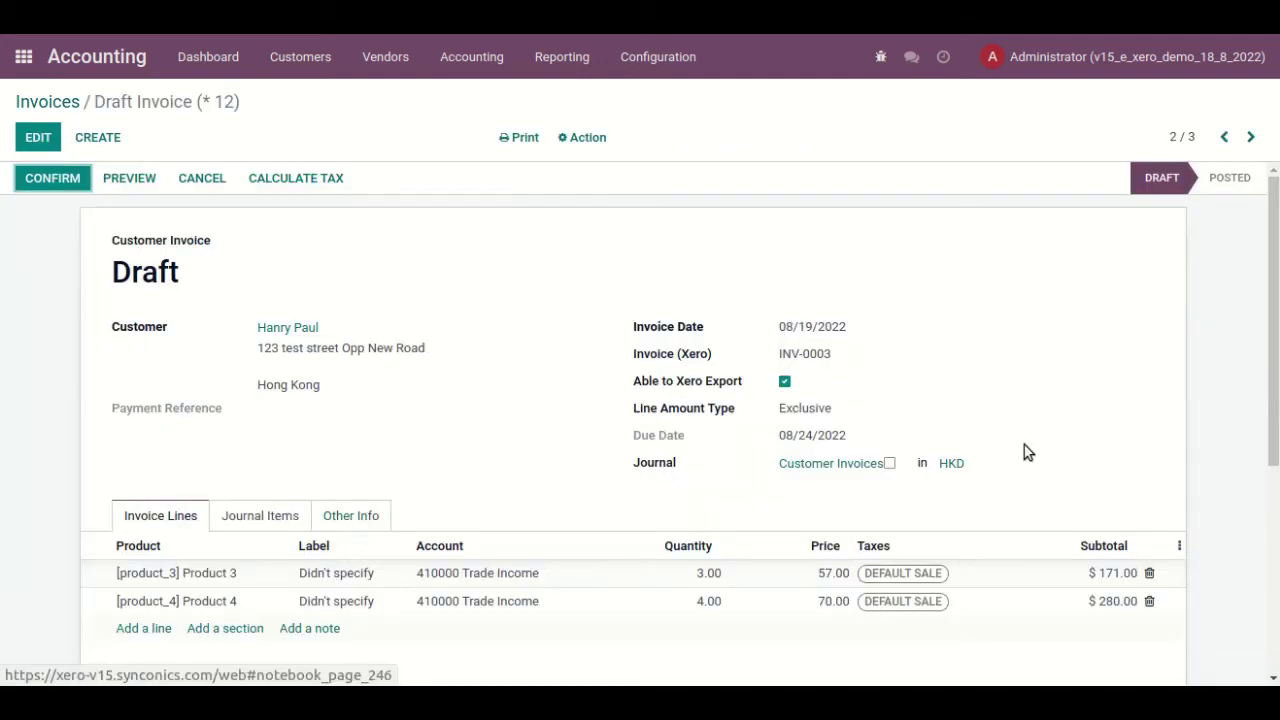
{"action": "scroll", "coordinate": [929, 440], "scroll_direction": "down", "scroll_amount": 2}
{"action": "scroll", "coordinate": [1000, 575], "scroll_direction": "down", "scroll_amount": 1}
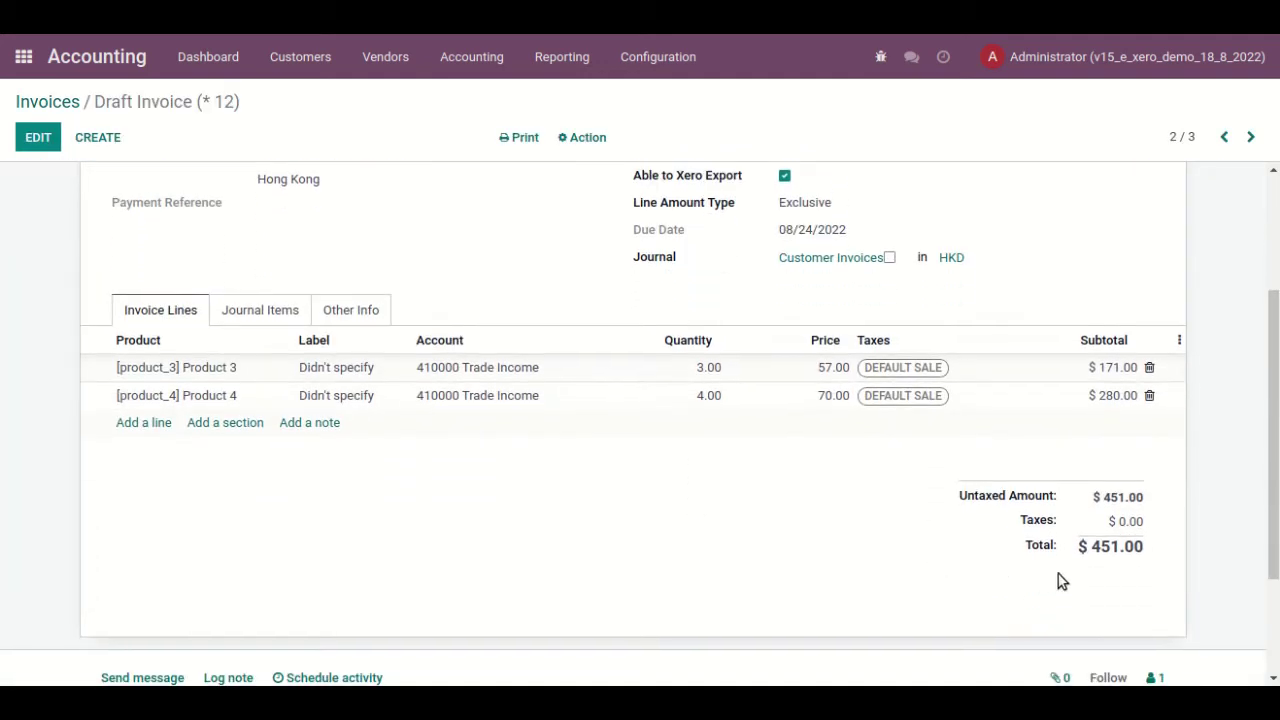
{"action": "left_click", "coordinate": [1116, 546]}
{"action": "scroll", "coordinate": [797, 540], "scroll_direction": "up", "scroll_amount": 4}
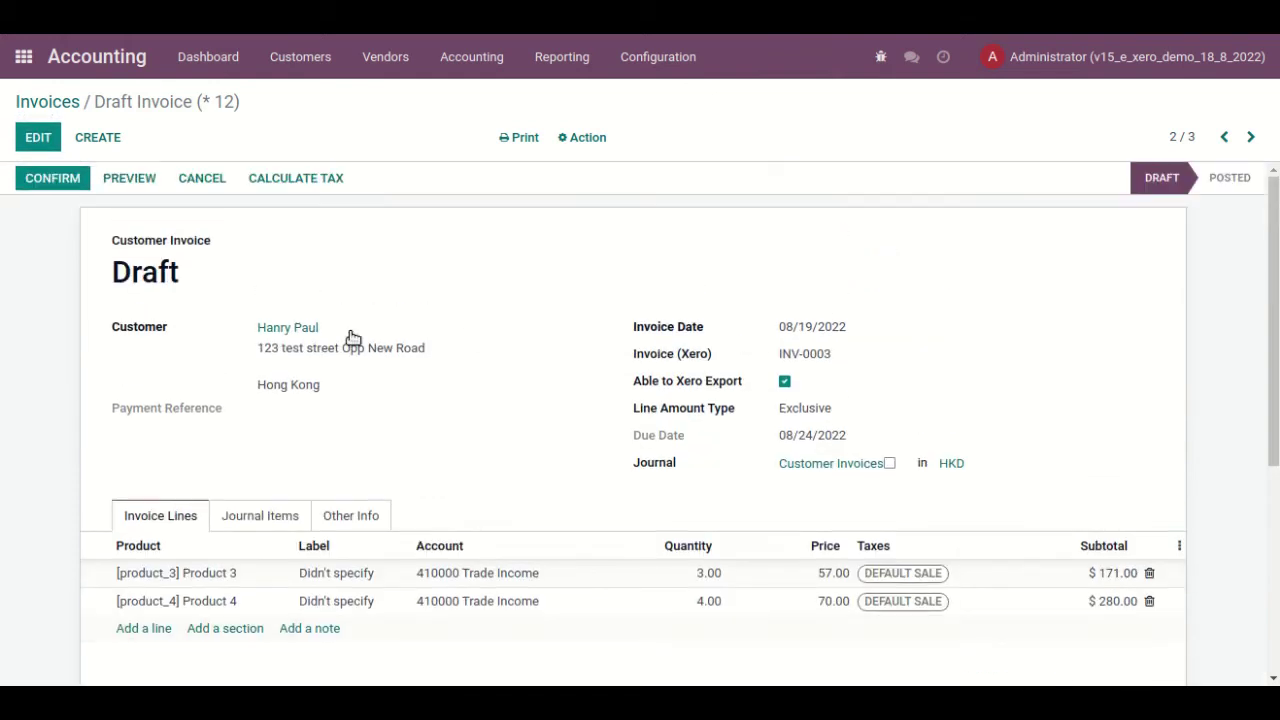
{"action": "scroll", "coordinate": [177, 323], "scroll_direction": "down", "scroll_amount": 1}
{"action": "scroll", "coordinate": [49, 100], "scroll_direction": "up", "scroll_amount": 1}
{"action": "left_click", "coordinate": [47, 101]}
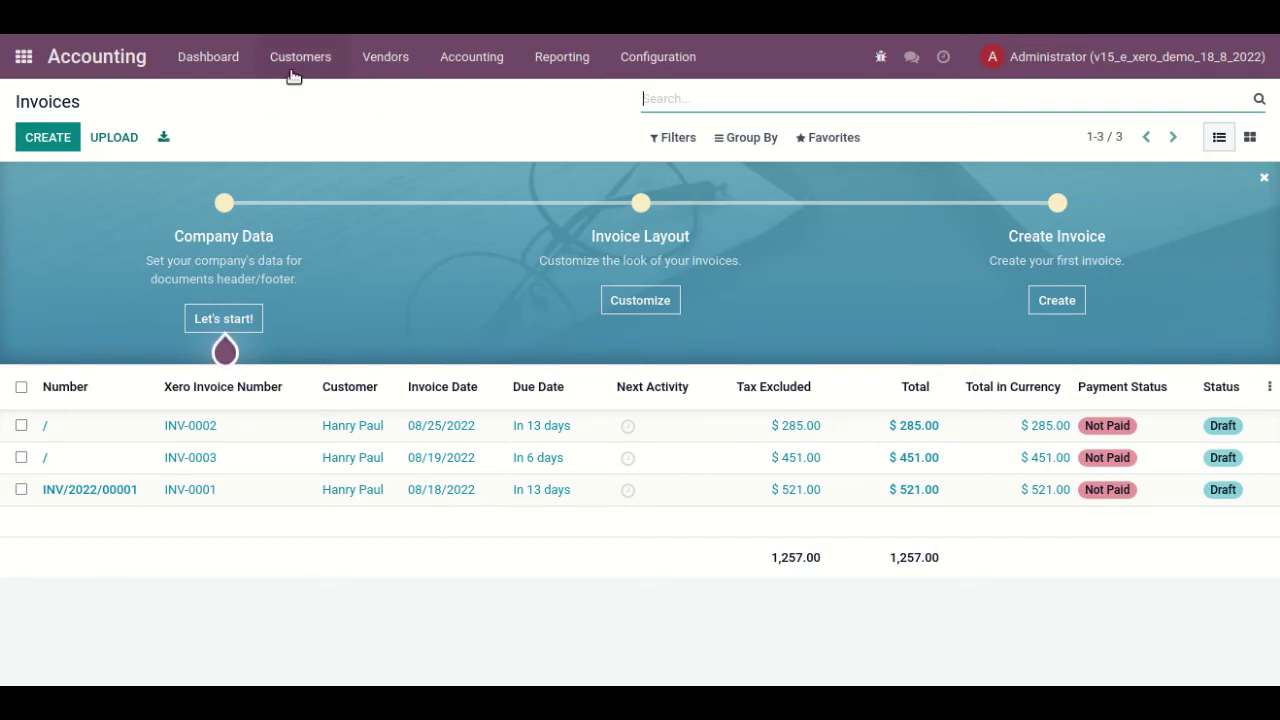
- Create a new product in the Sales app and name it "test product"
{"action": "left_click", "coordinate": [23, 57]}
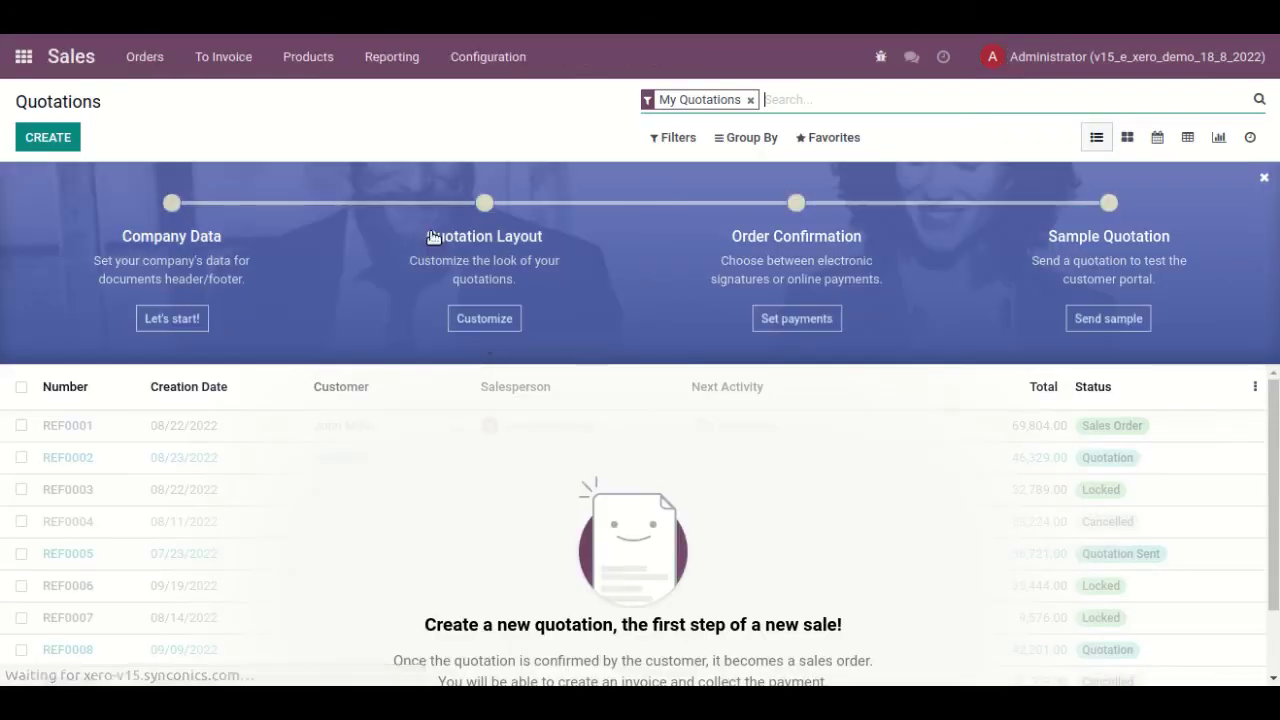
{"action": "left_click", "coordinate": [308, 57]}
{"action": "left_click", "coordinate": [338, 97]}
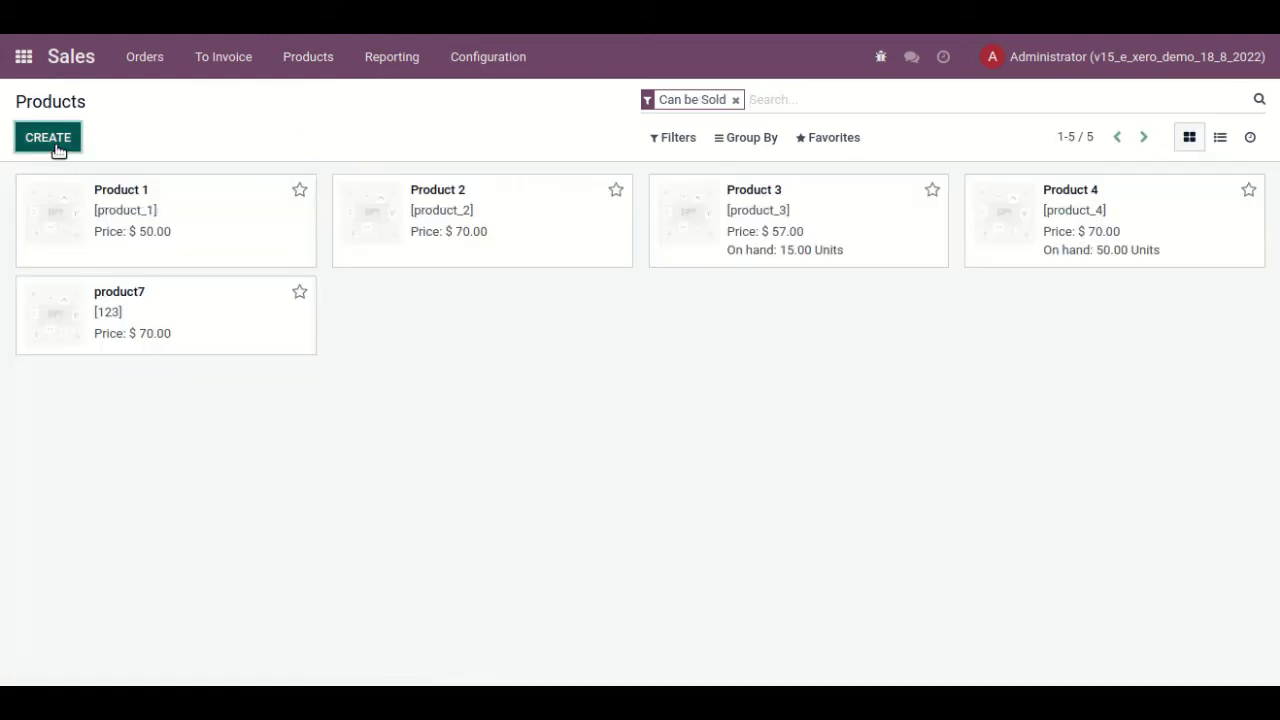
{"action": "left_click", "coordinate": [52, 143]}
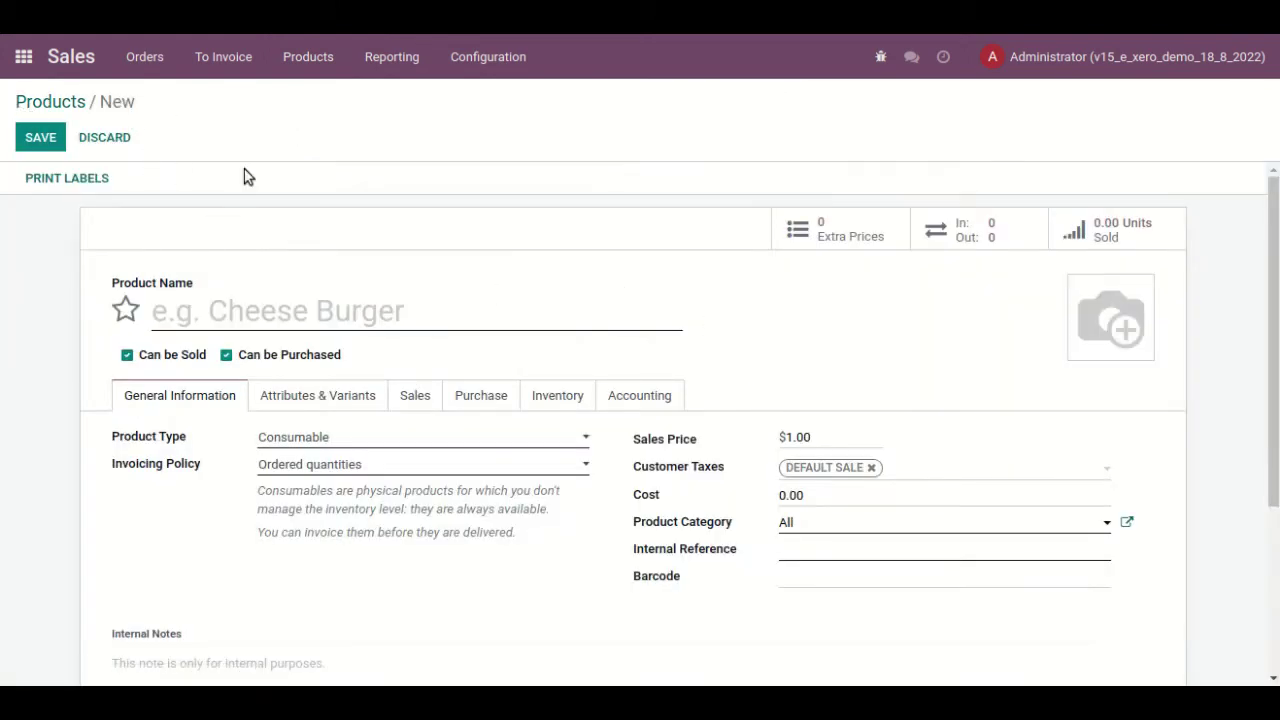
{"action": "left_click", "coordinate": [501, 322]}
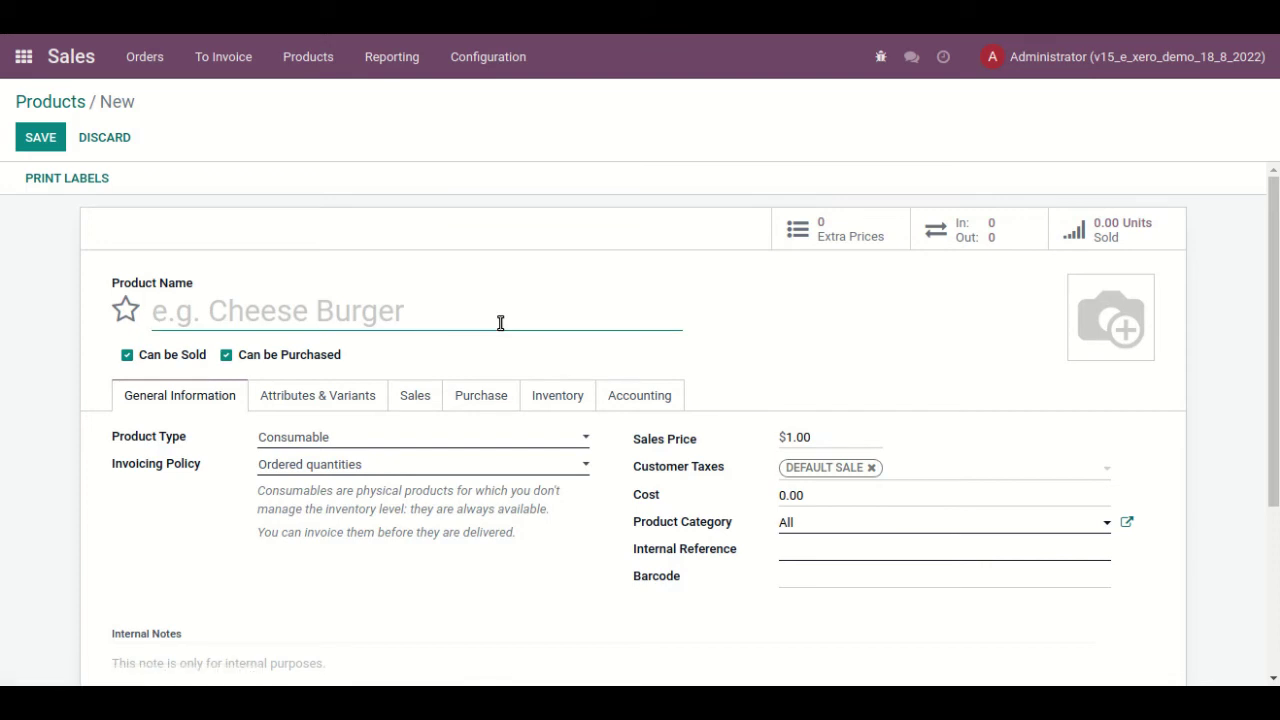
{"action": "type", "text": "t"}
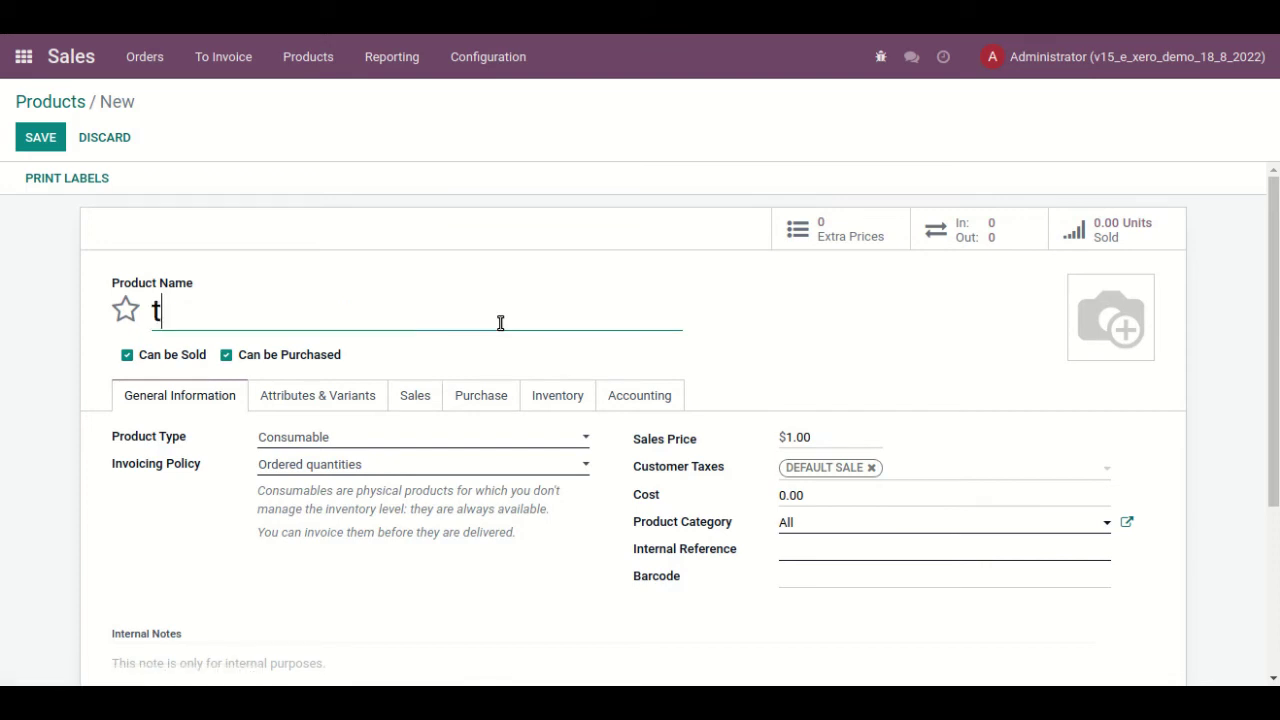
{"action": "type", "text": "est product"}
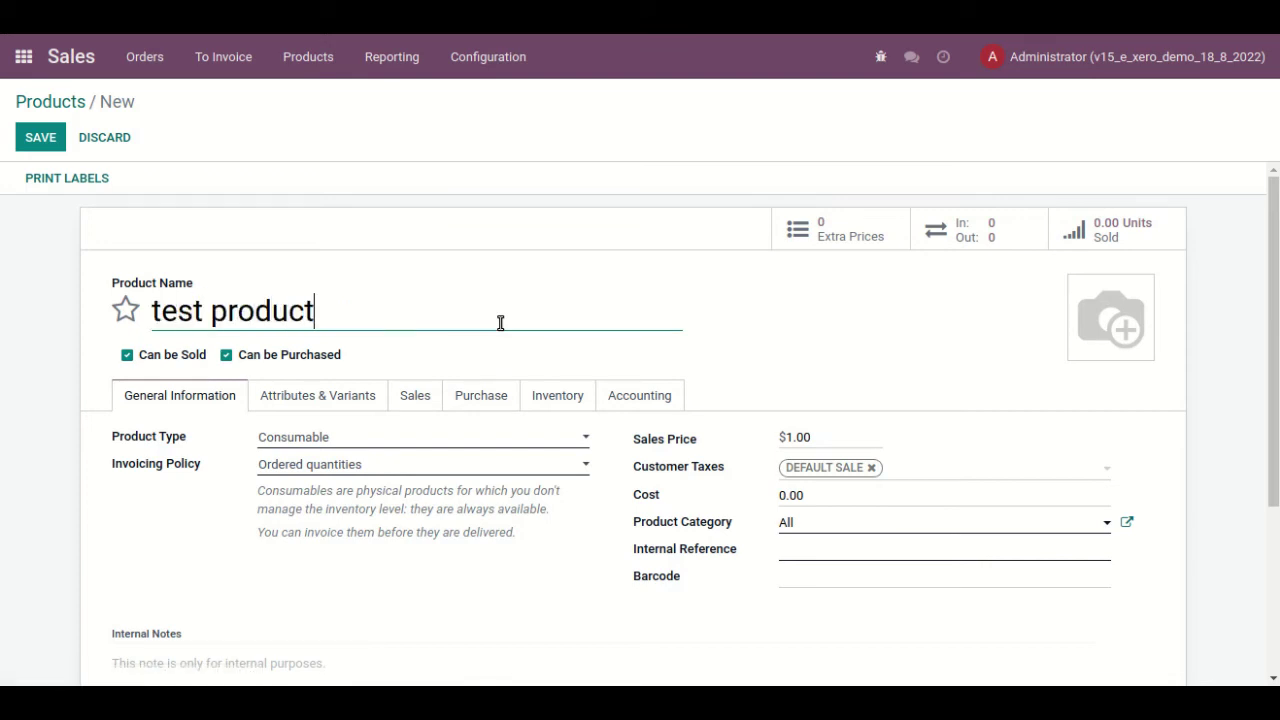
- Set the product's sales price to 50 and its cost to 40
{"action": "left_click", "coordinate": [828, 440]}
{"action": "type", "text": "50"}
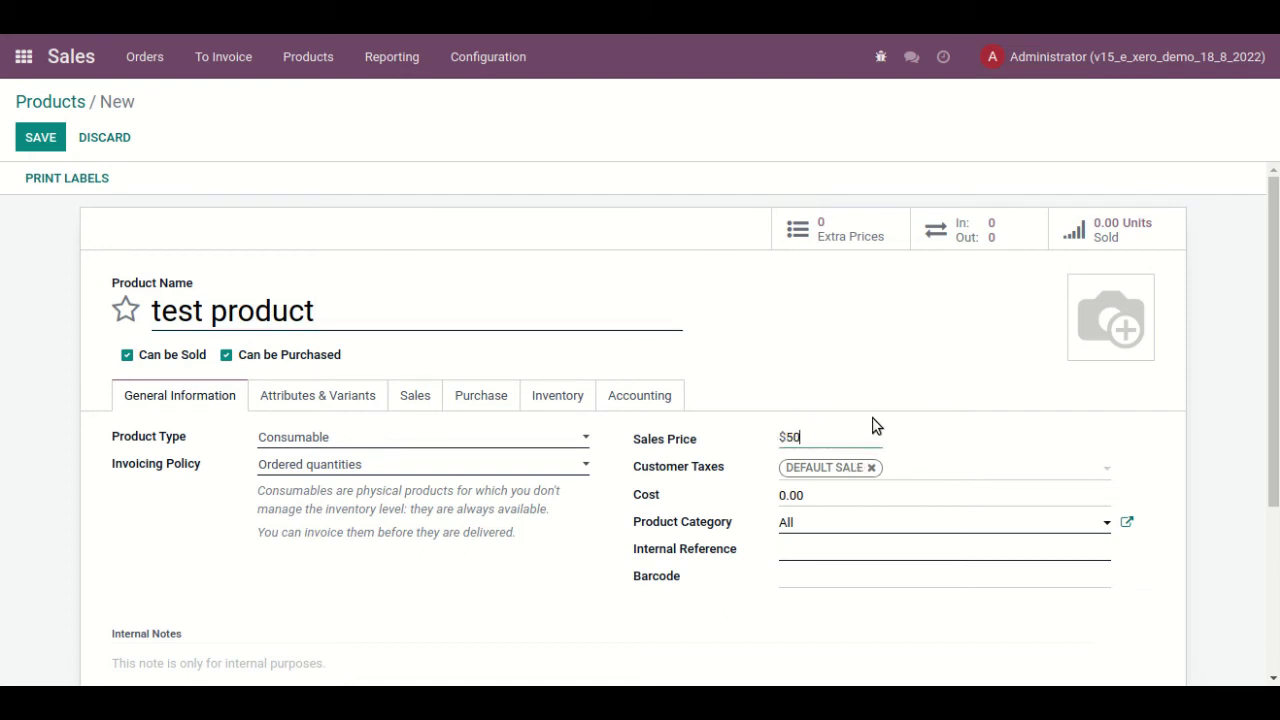
{"action": "left_click", "coordinate": [774, 504]}
{"action": "left_click", "coordinate": [811, 500]}
{"action": "key", "text": "BackSpace"}
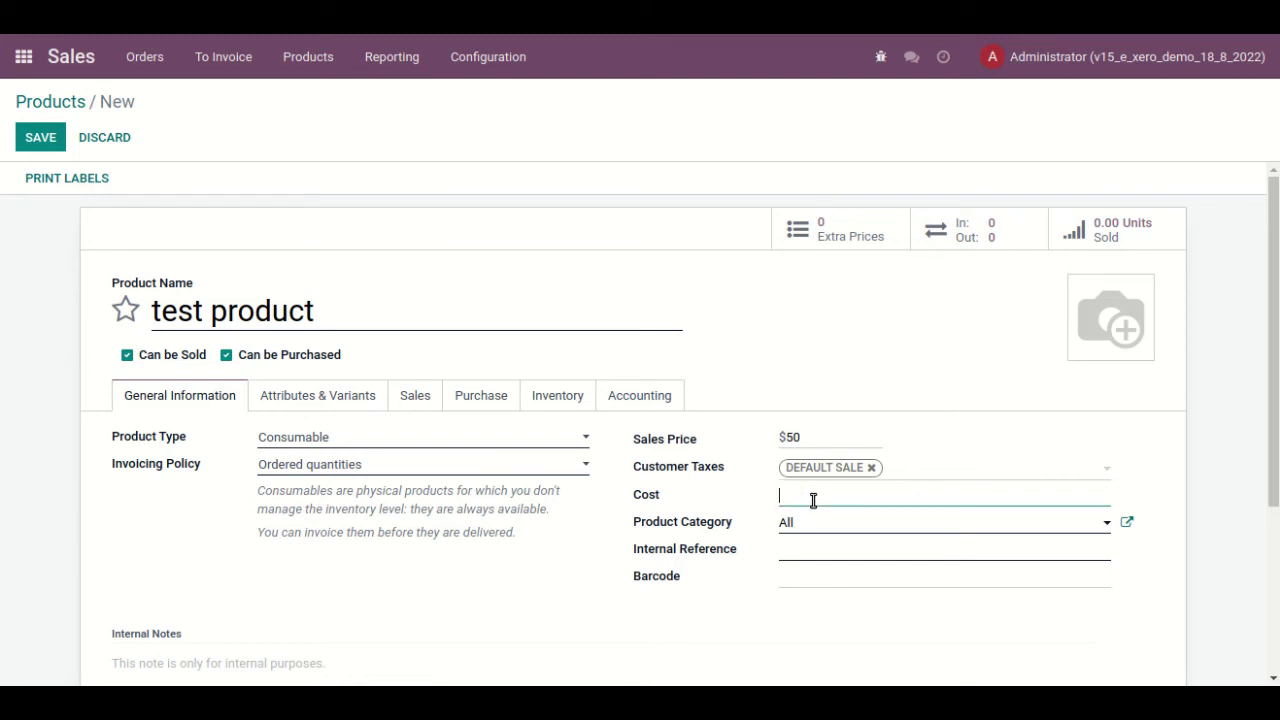
- Set the product category to Tracked and the product type to Storable Product
{"action": "left_click", "coordinate": [848, 531]}
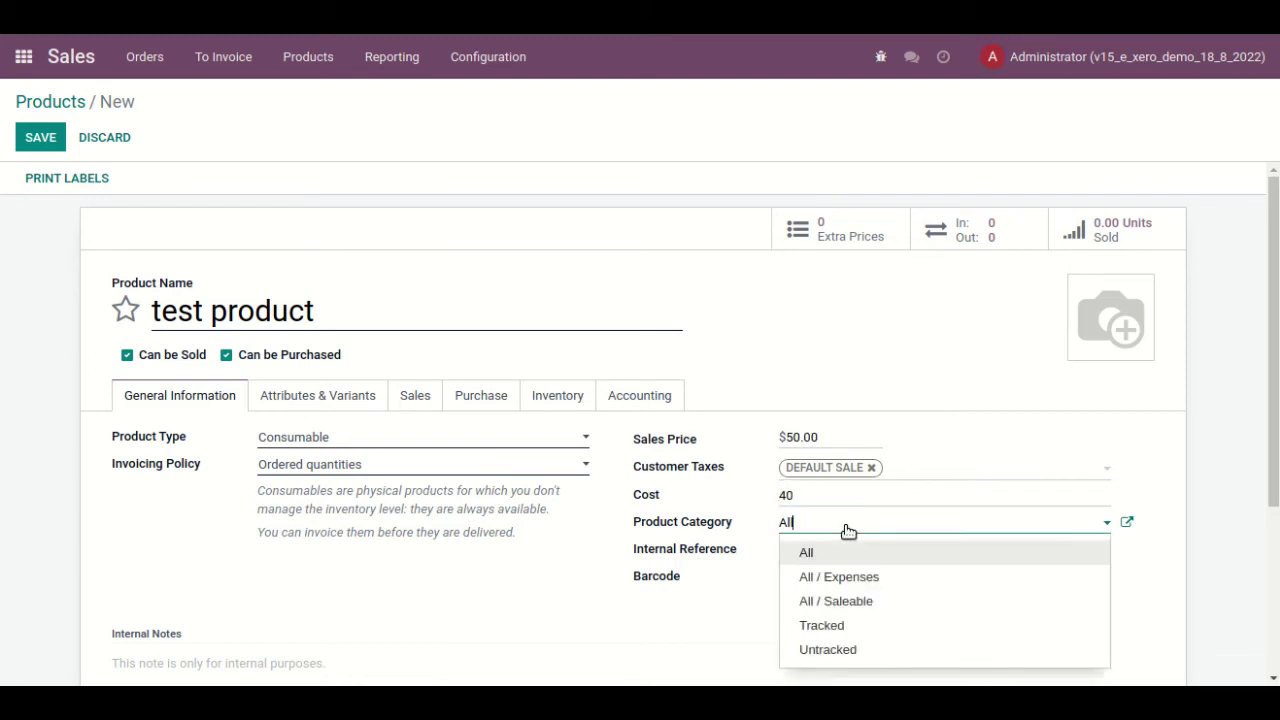
{"action": "key", "text": "BackSpace"}
{"action": "type", "text": "trac"}
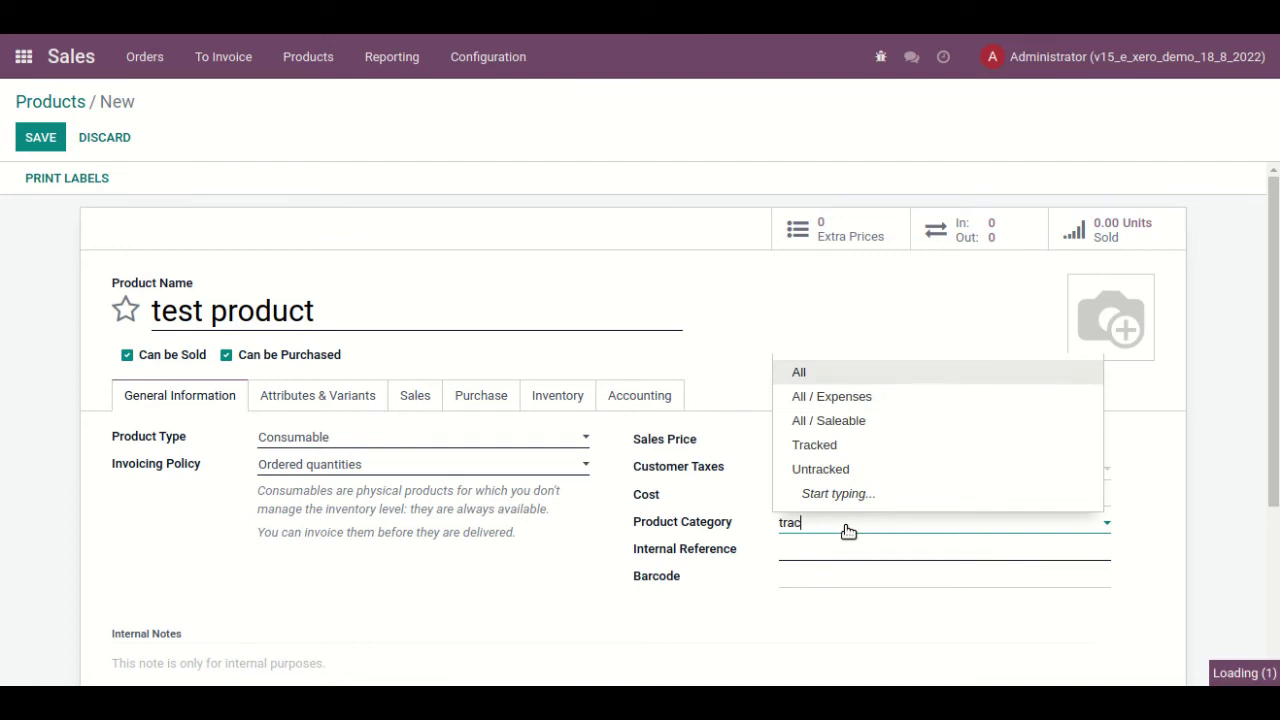
{"action": "key", "text": "Down"}
{"action": "key", "text": "Up"}
{"action": "key", "text": "Return"}
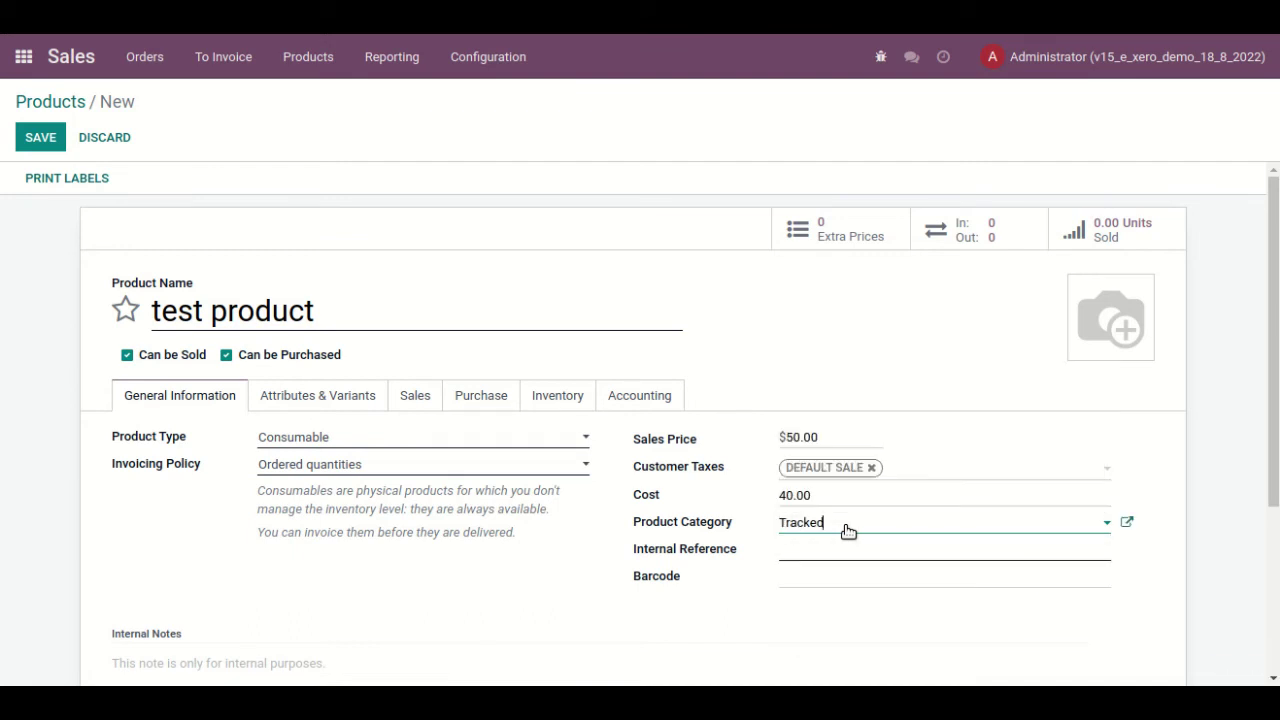
{"action": "left_click", "coordinate": [428, 437]}
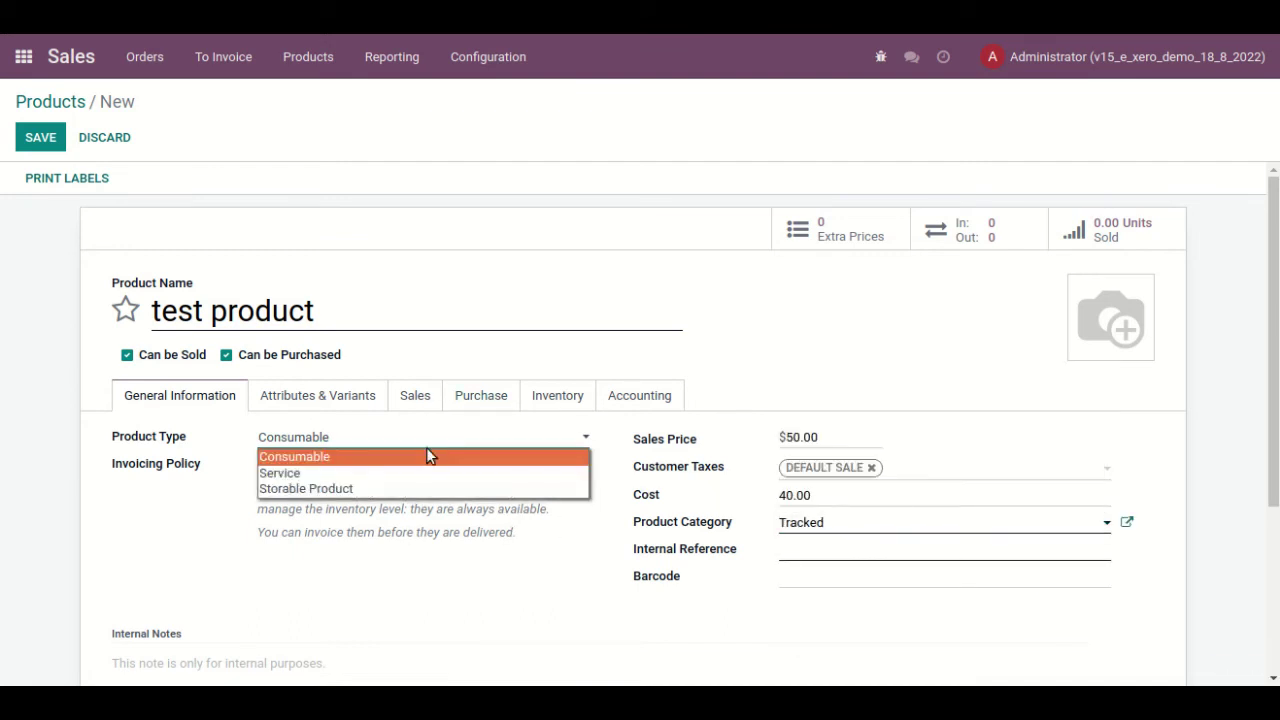
{"action": "left_click", "coordinate": [420, 492]}
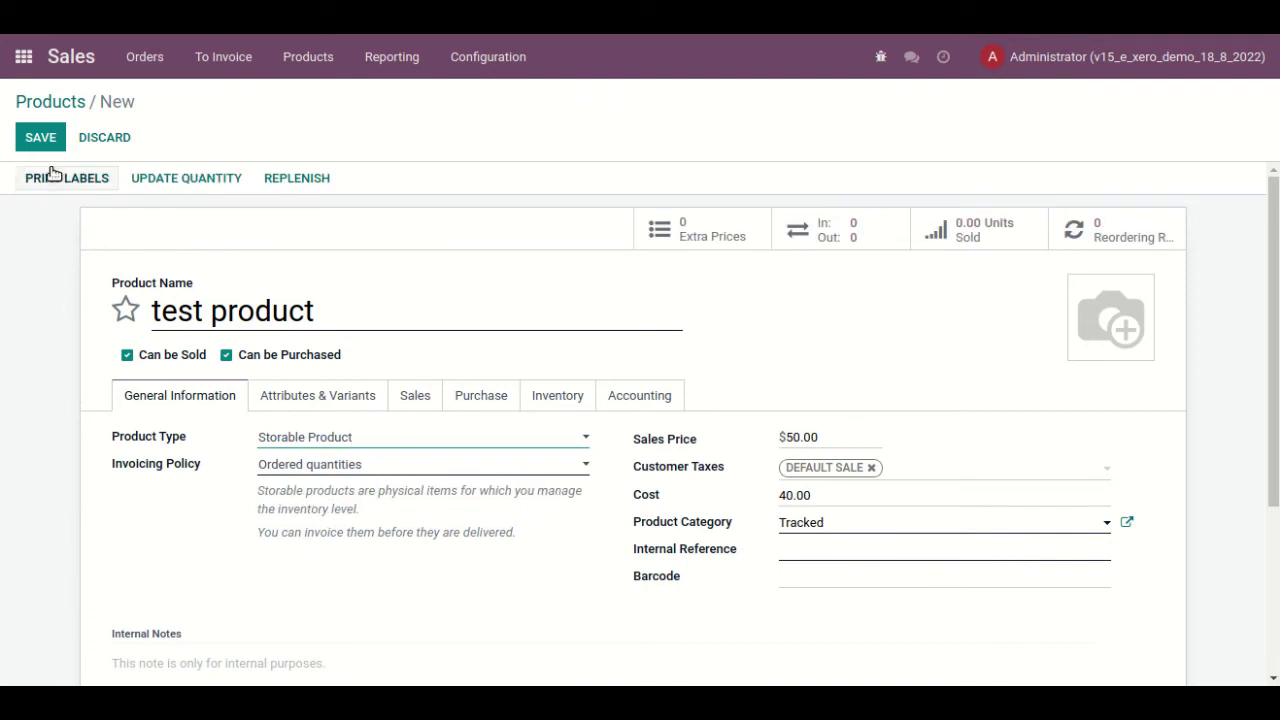
- Set the product's internal reference to test_product and save the product
{"action": "left_click", "coordinate": [40, 137]}
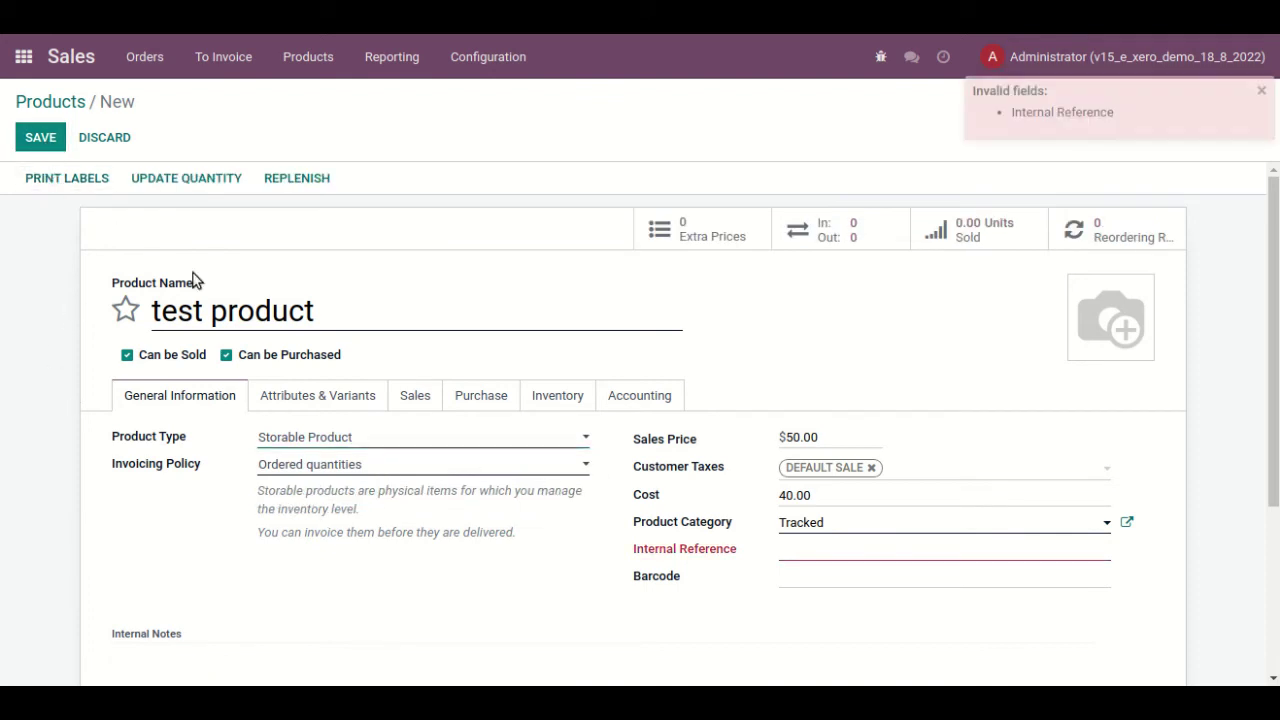
{"action": "left_click", "coordinate": [860, 546]}
{"action": "type", "text": "test"}
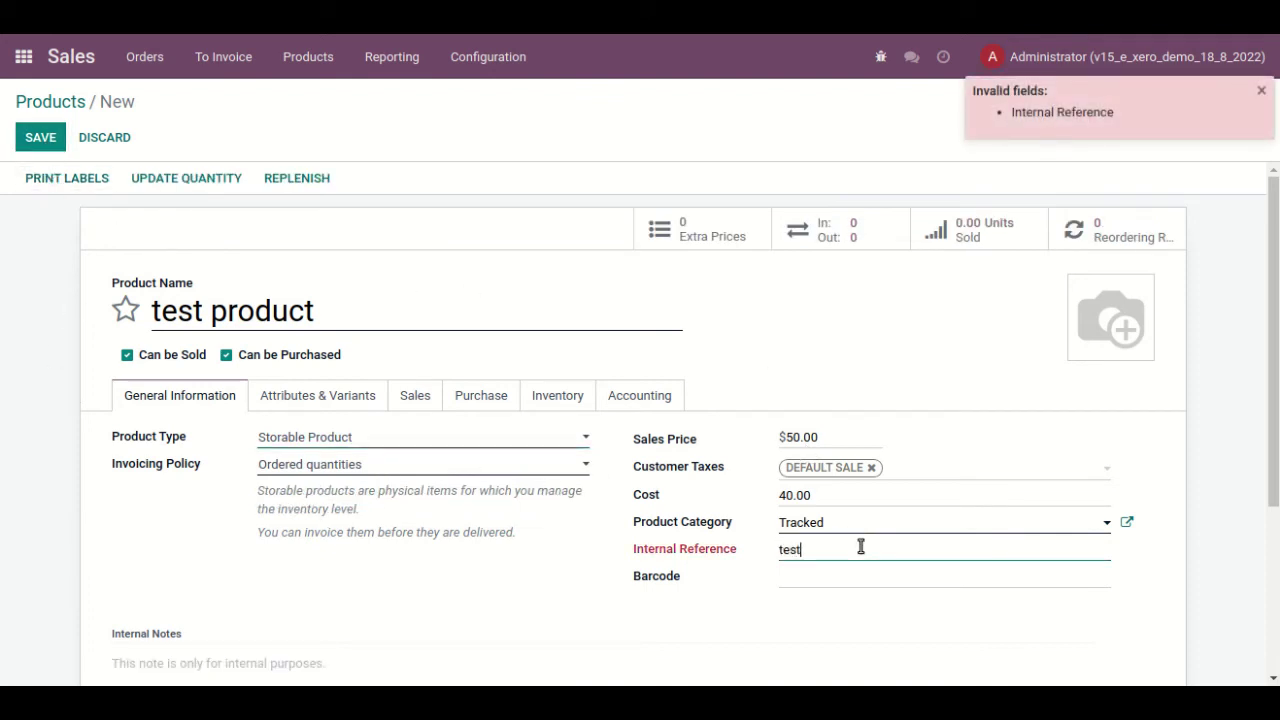
{"action": "type", "text": "_product"}
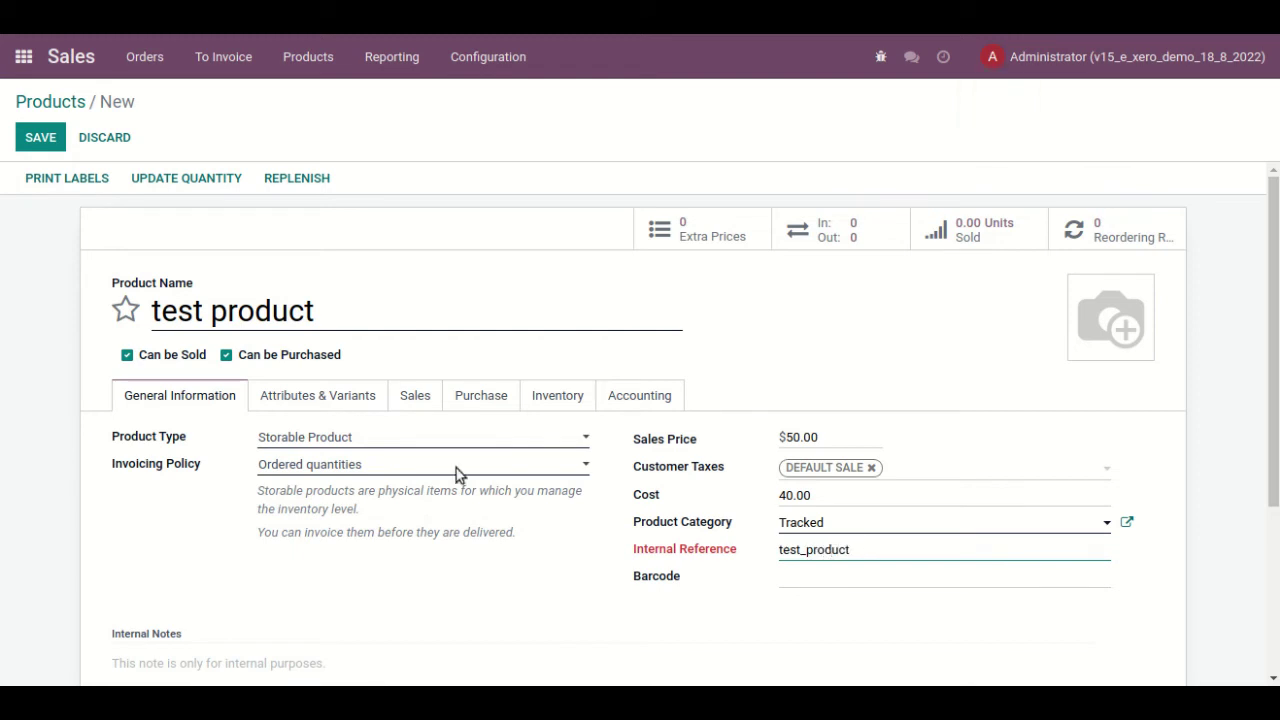
{"action": "left_click", "coordinate": [38, 136]}
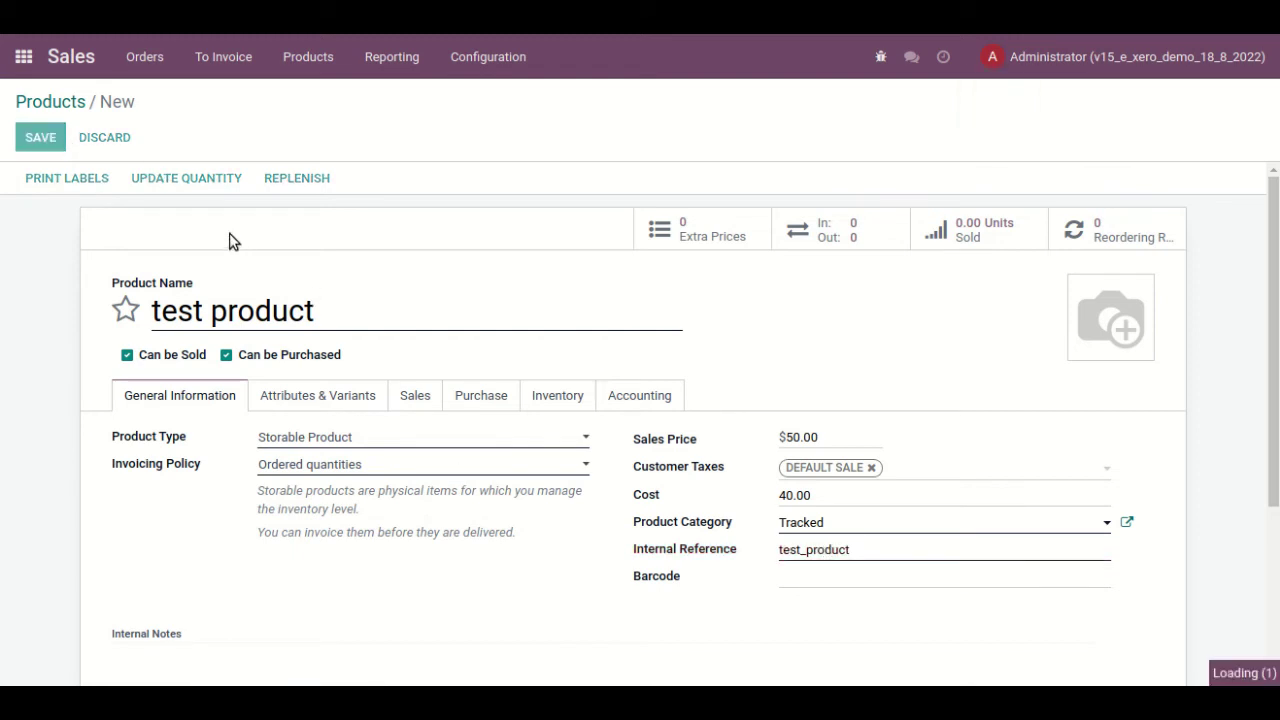
- Update the test product's quantity on hand and apply the change
{"action": "left_click", "coordinate": [209, 186]}
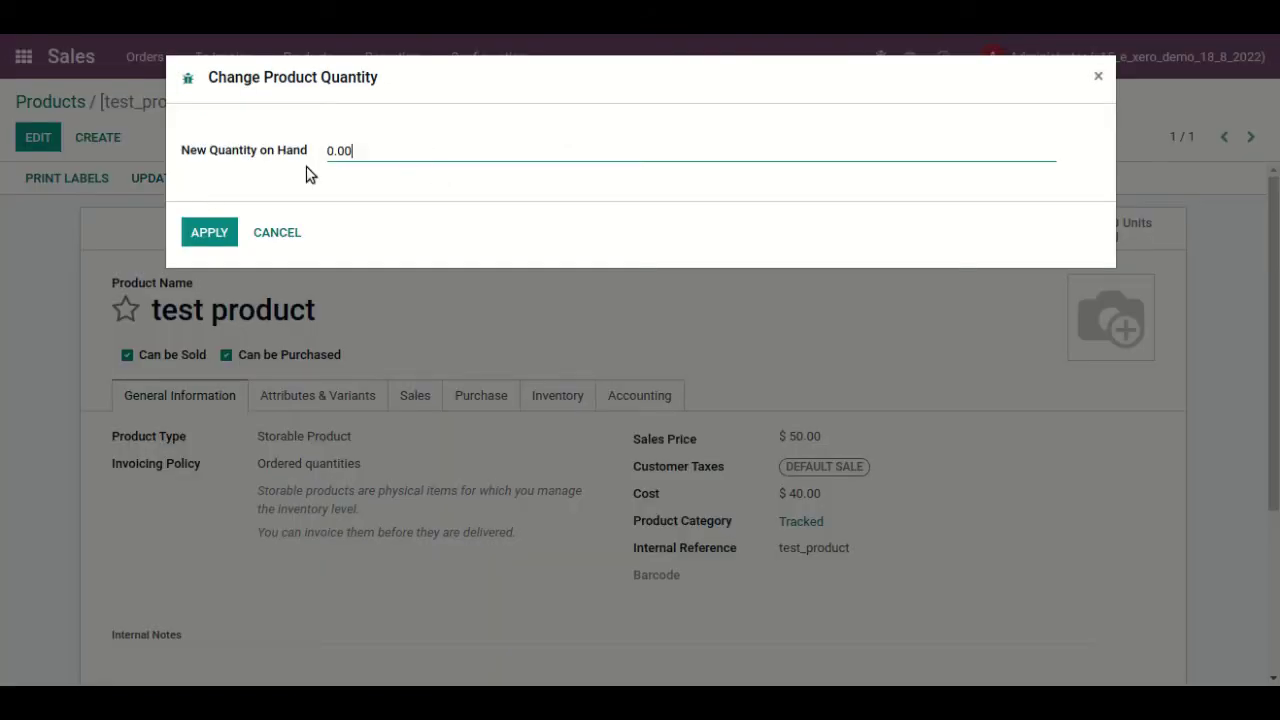
{"action": "key", "text": "ctrl+a"}
{"action": "key", "text": "BackSpace"}
{"action": "left_click", "coordinate": [218, 234]}
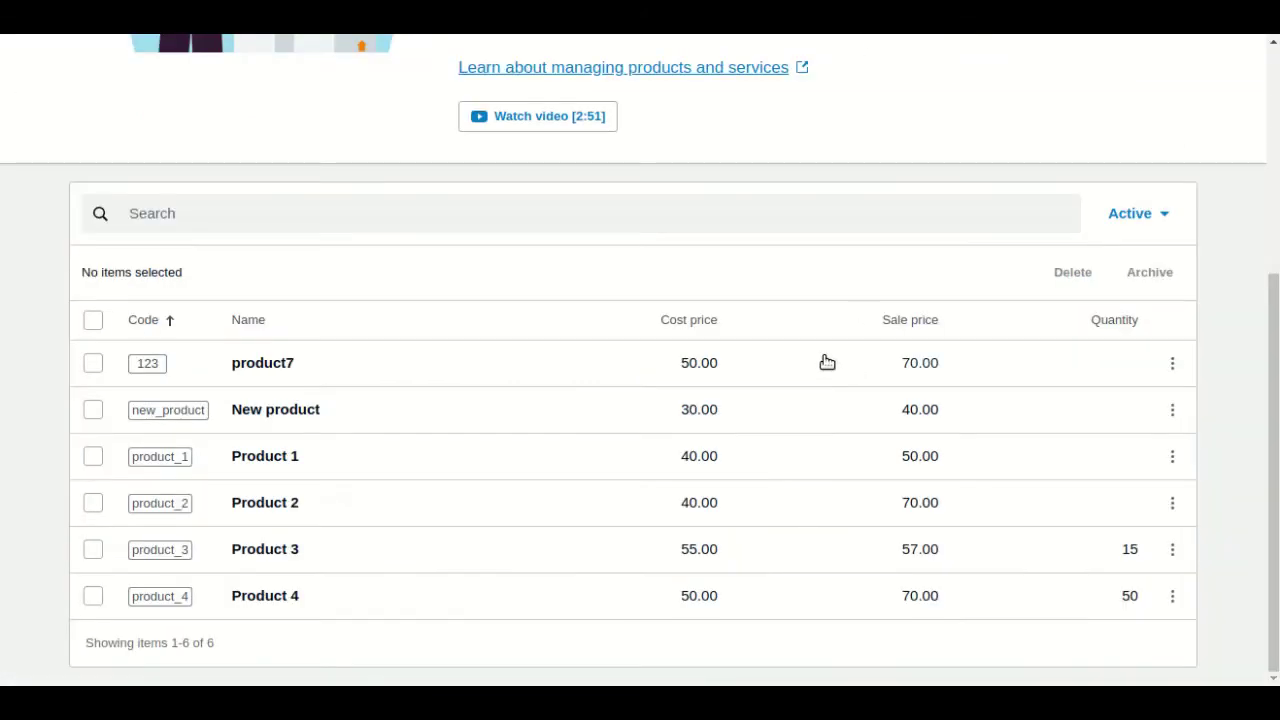
- Switch to Xero and refresh the products and services list to check for the test product
{"action": "key", "text": "F5"}
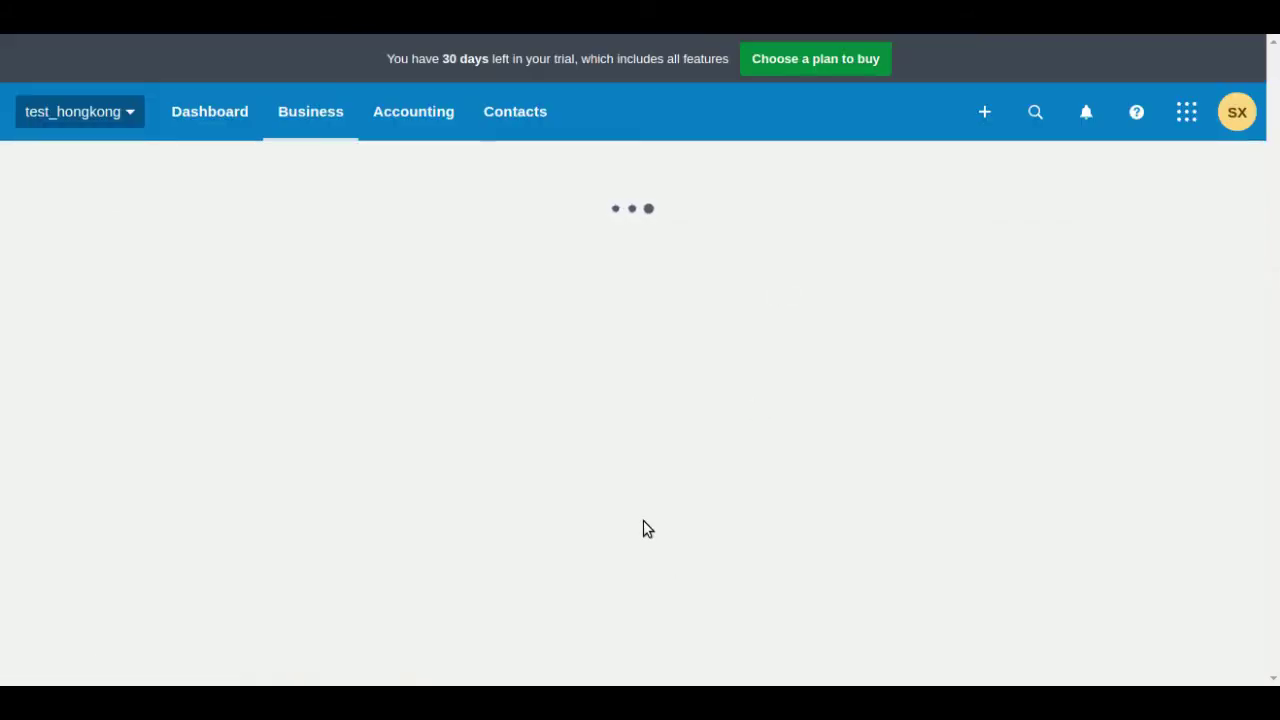
{"action": "scroll", "coordinate": [646, 522], "scroll_direction": "down", "scroll_amount": 4}
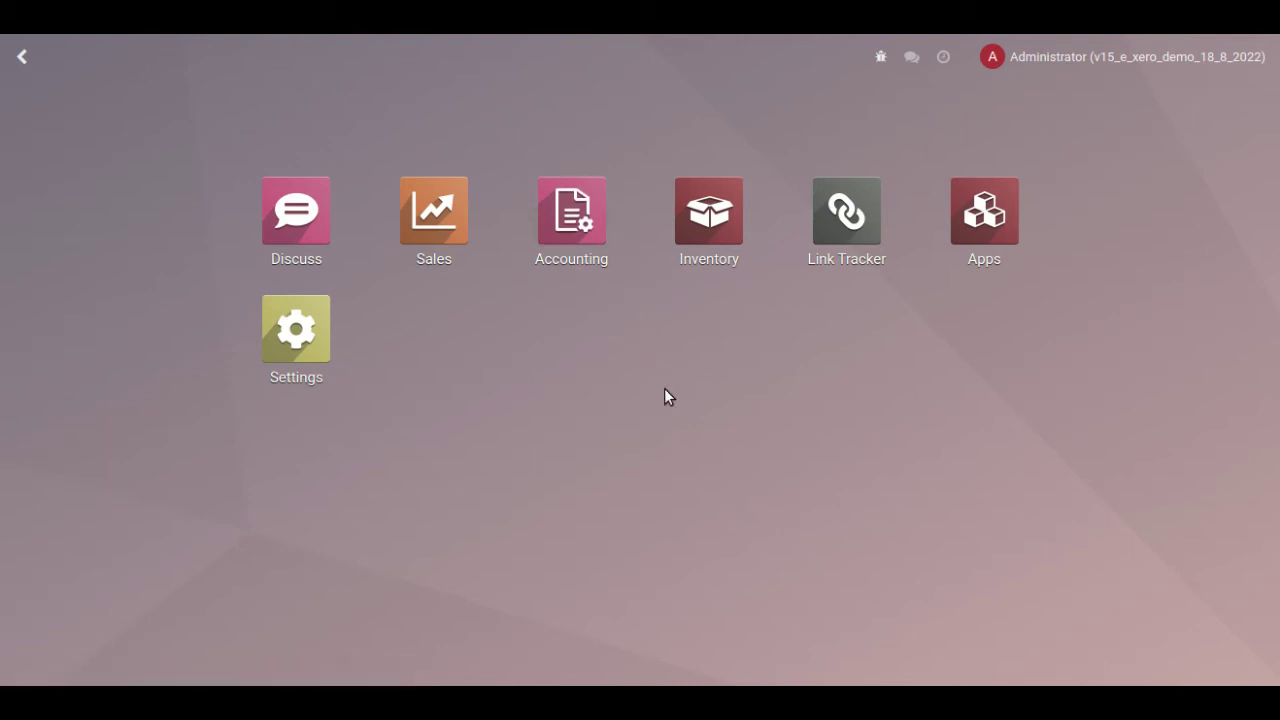
- Switch to Odoo, open the Xero account record in the Accounting configuration and review its import and export options
{"action": "left_click", "coordinate": [629, 221]}
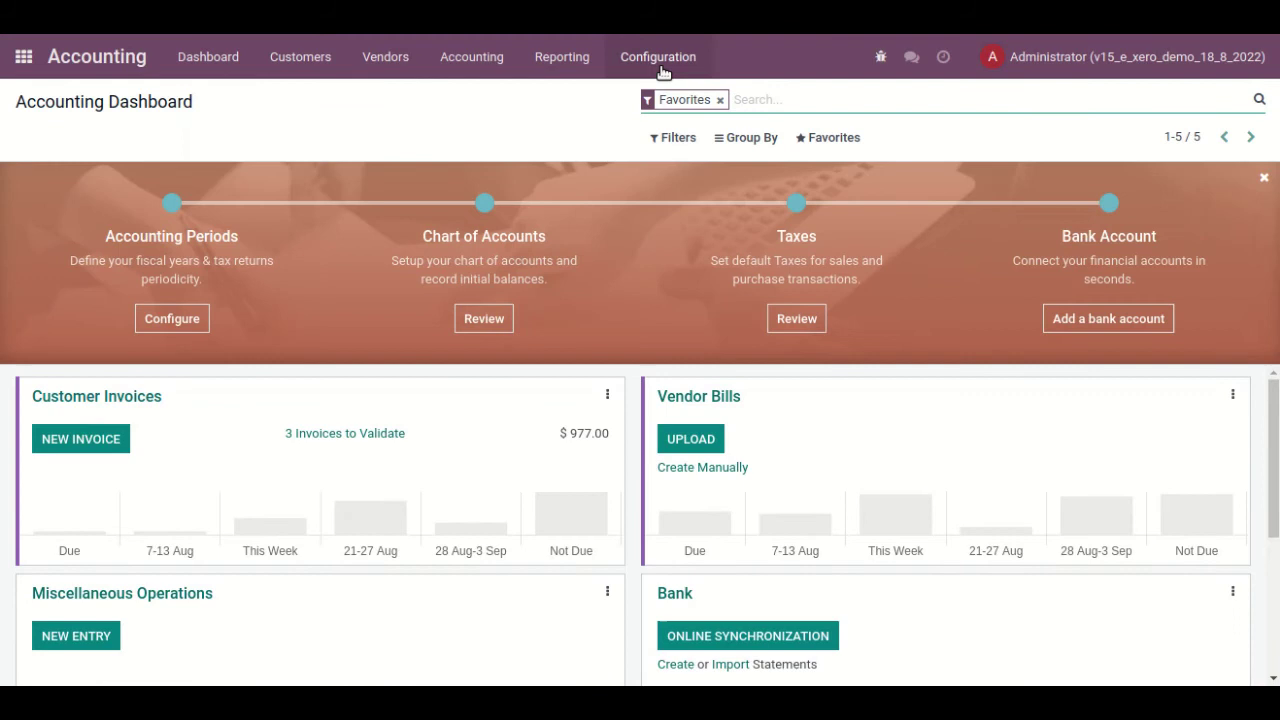
{"action": "left_click", "coordinate": [658, 62]}
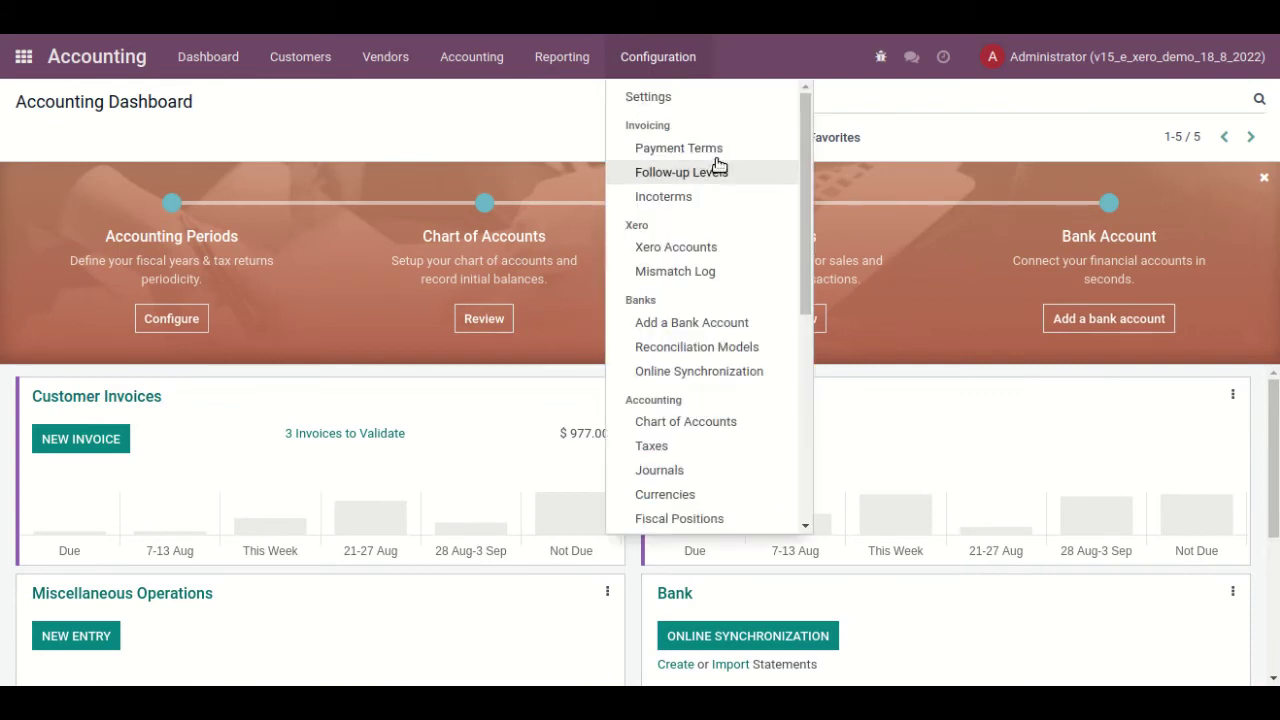
{"action": "left_click", "coordinate": [762, 250]}
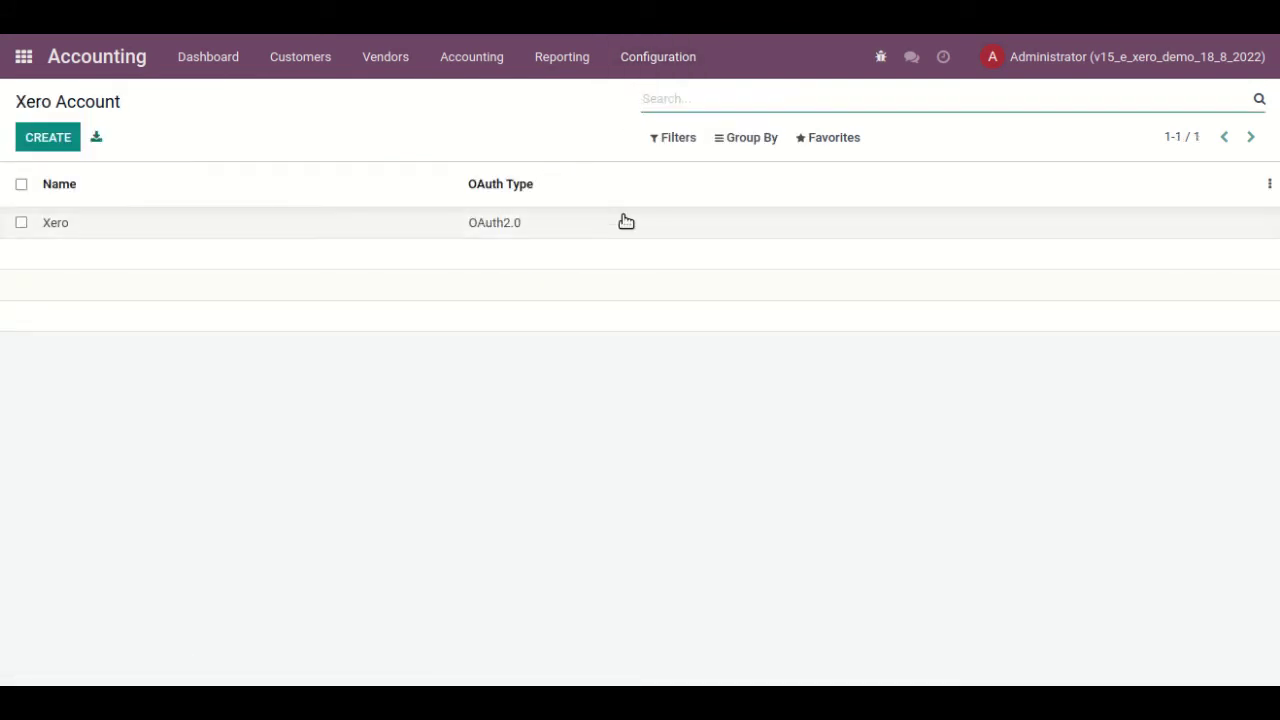
{"action": "left_click", "coordinate": [626, 221]}
{"action": "scroll", "coordinate": [423, 493], "scroll_direction": "down", "scroll_amount": 1}
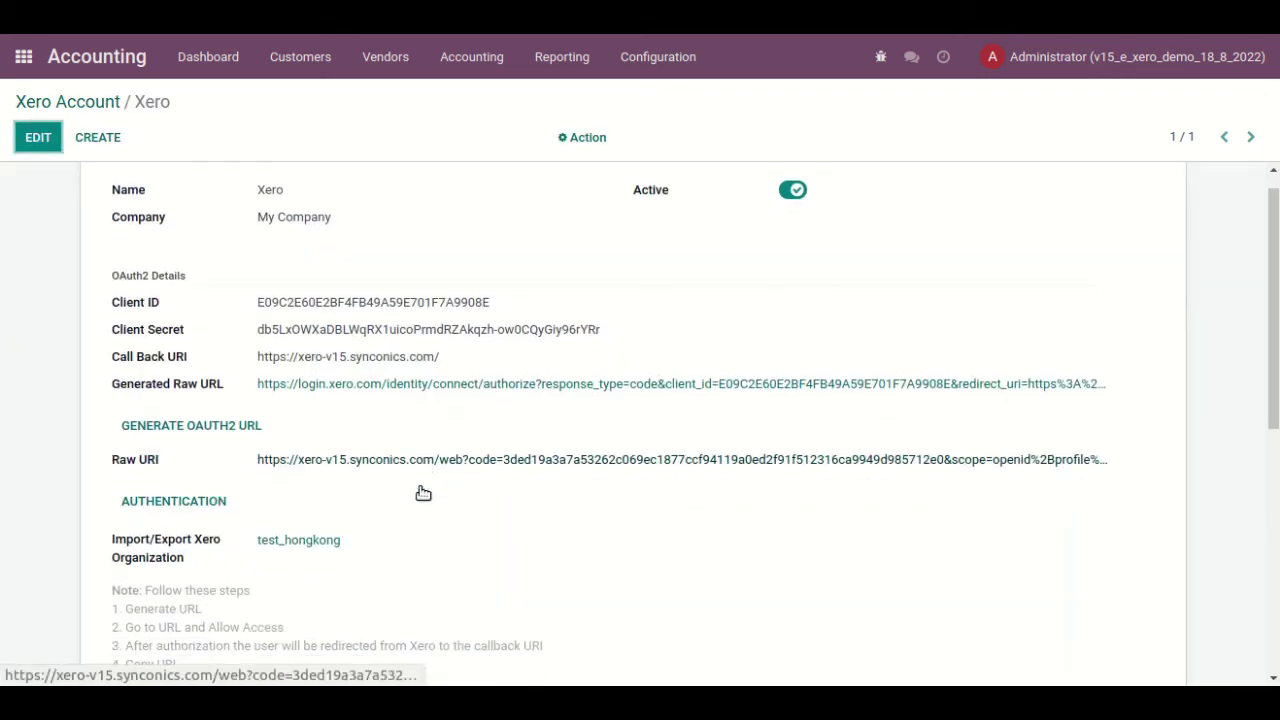
{"action": "scroll", "coordinate": [423, 493], "scroll_direction": "down", "scroll_amount": 5}
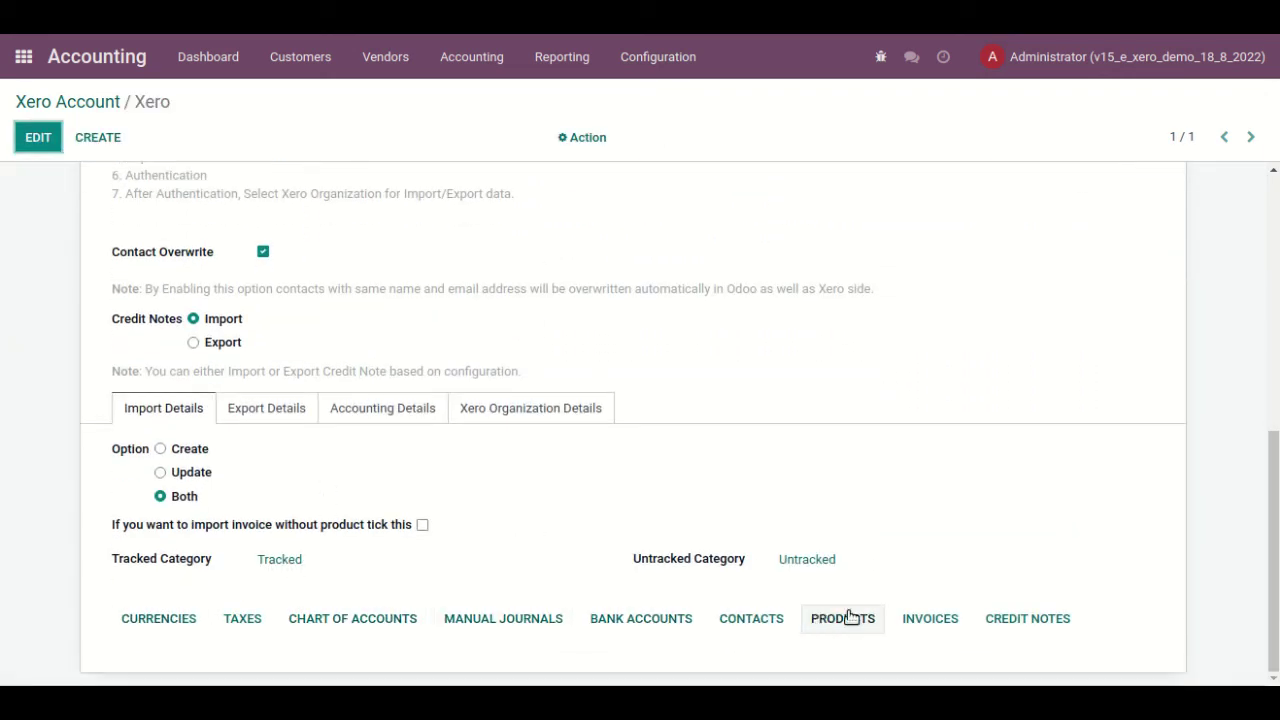
{"action": "left_click", "coordinate": [262, 409]}
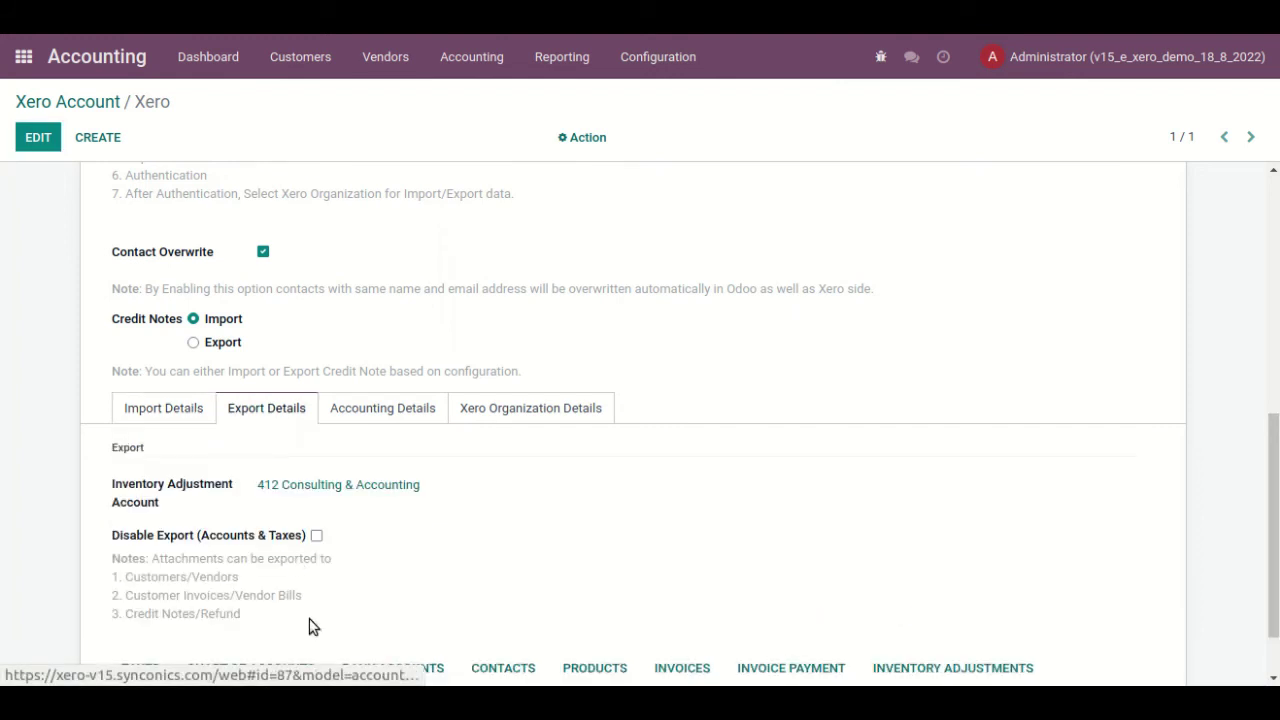
{"action": "scroll", "coordinate": [294, 577], "scroll_direction": "down", "scroll_amount": 1}
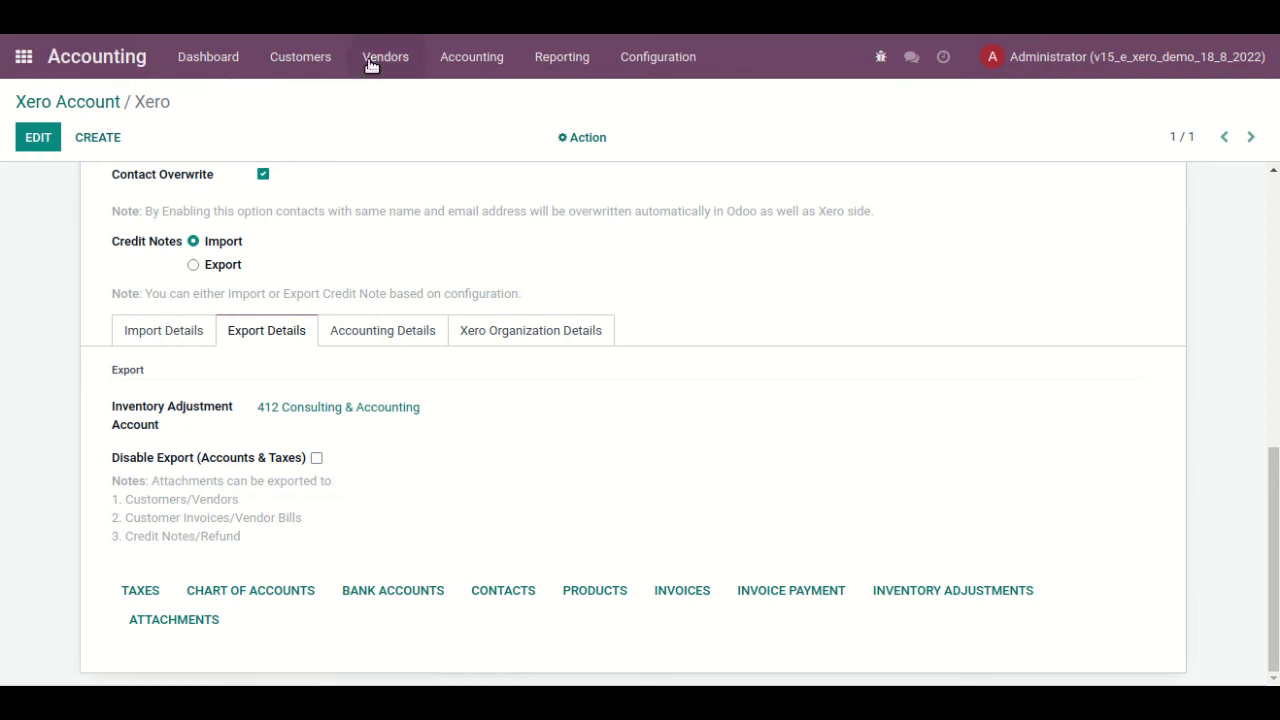
- Open the customer invoices list in Accounting and start a new customer invoice
{"action": "left_click", "coordinate": [460, 72]}
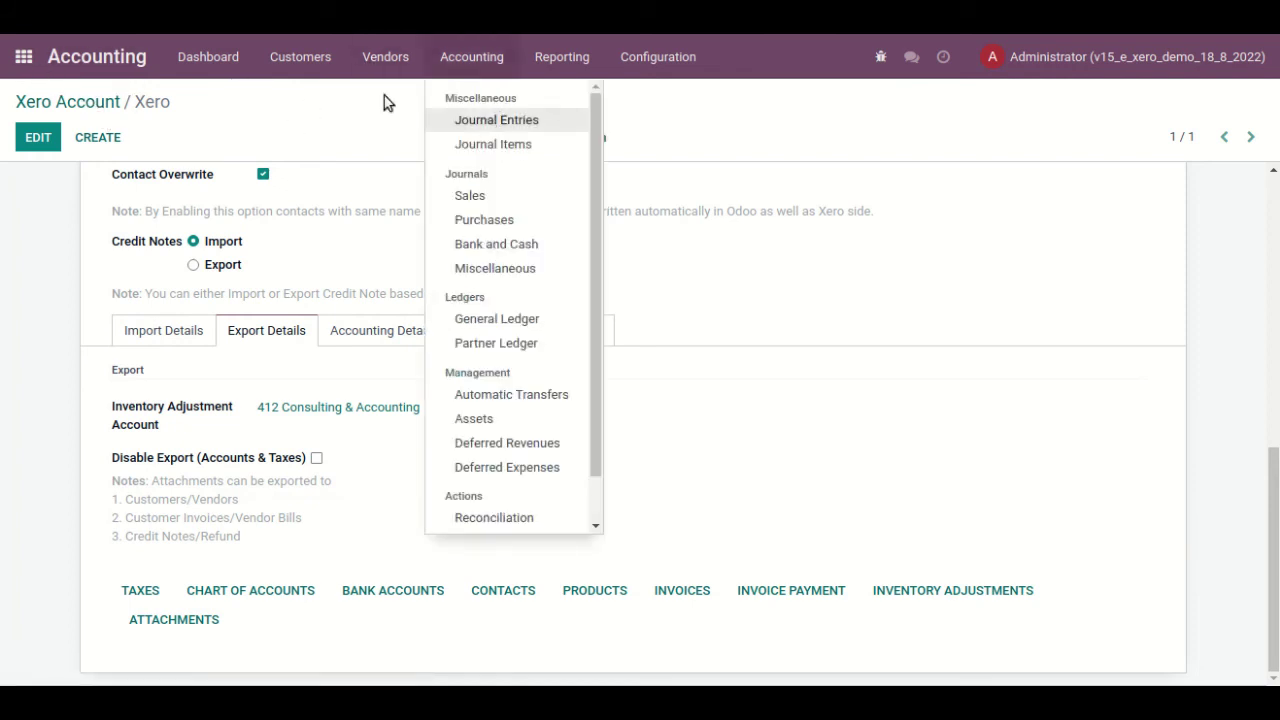
{"action": "left_click", "coordinate": [312, 72]}
{"action": "left_click", "coordinate": [330, 96]}
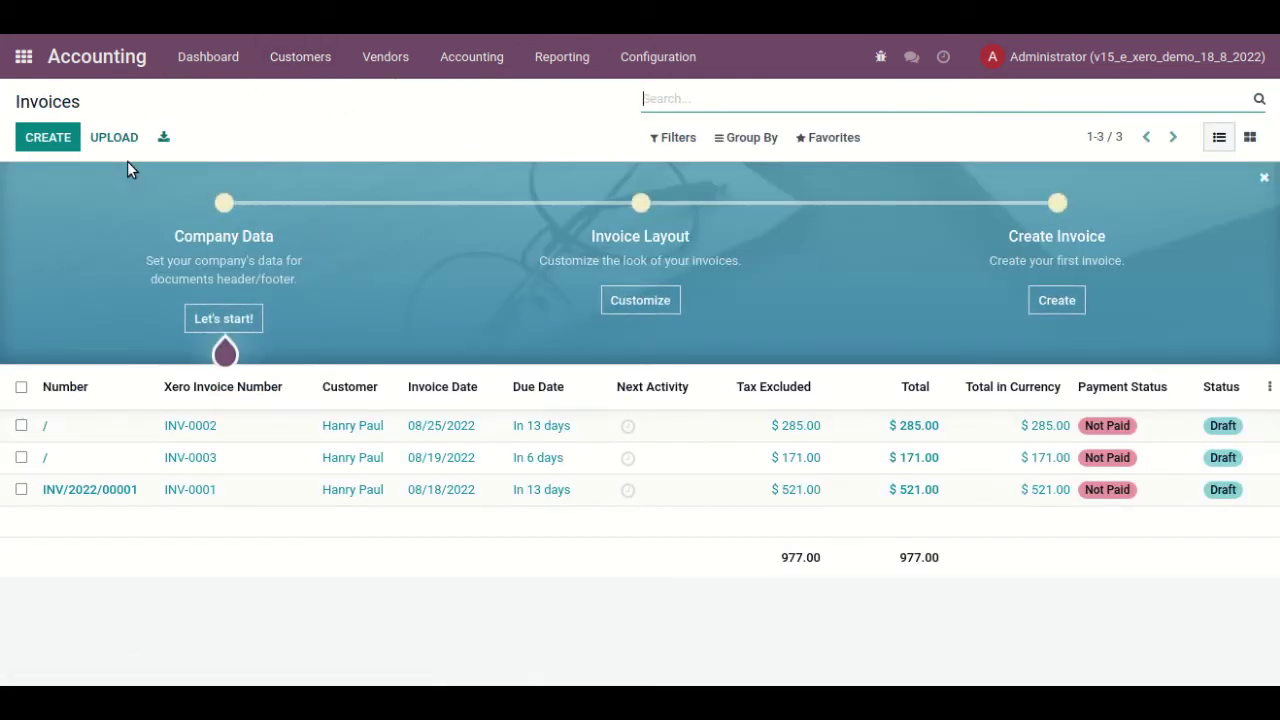
{"action": "left_click", "coordinate": [58, 146]}
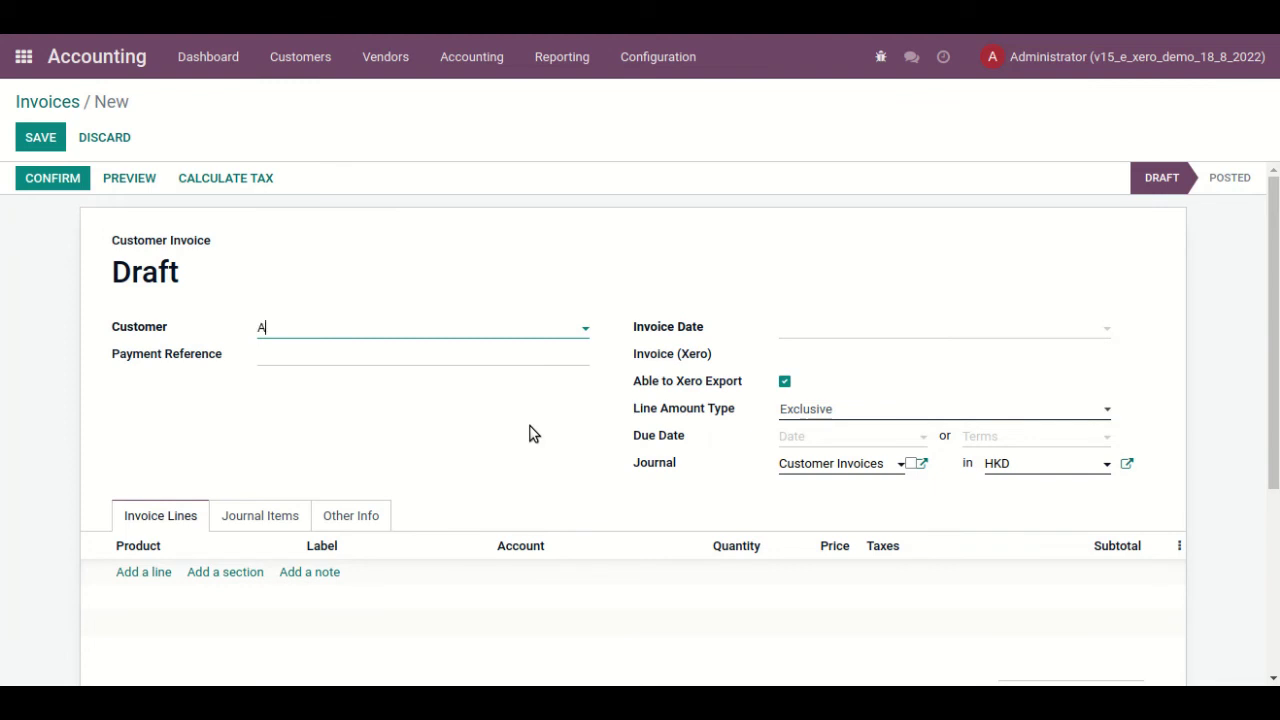
- Create a new company customer for the invoice with name and email, and set the invoice date to 08/18/2022
{"action": "type", "text": "lice"}
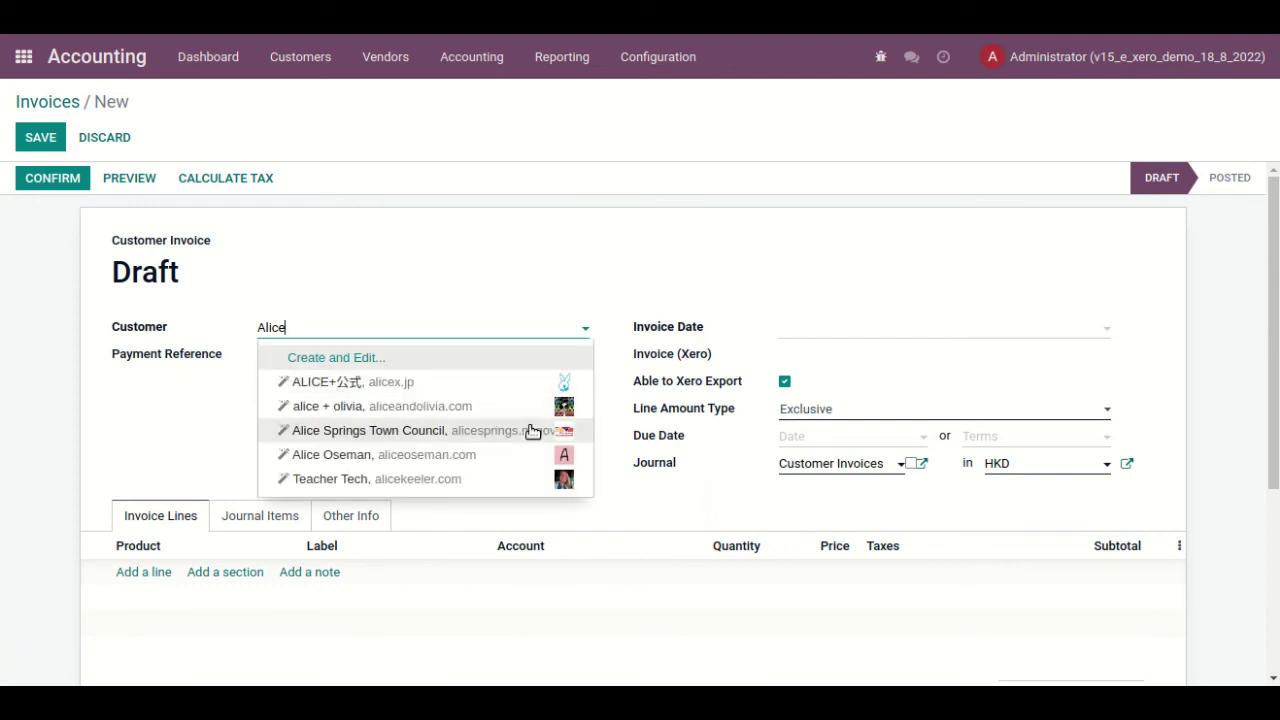
{"action": "left_click", "coordinate": [532, 431]}
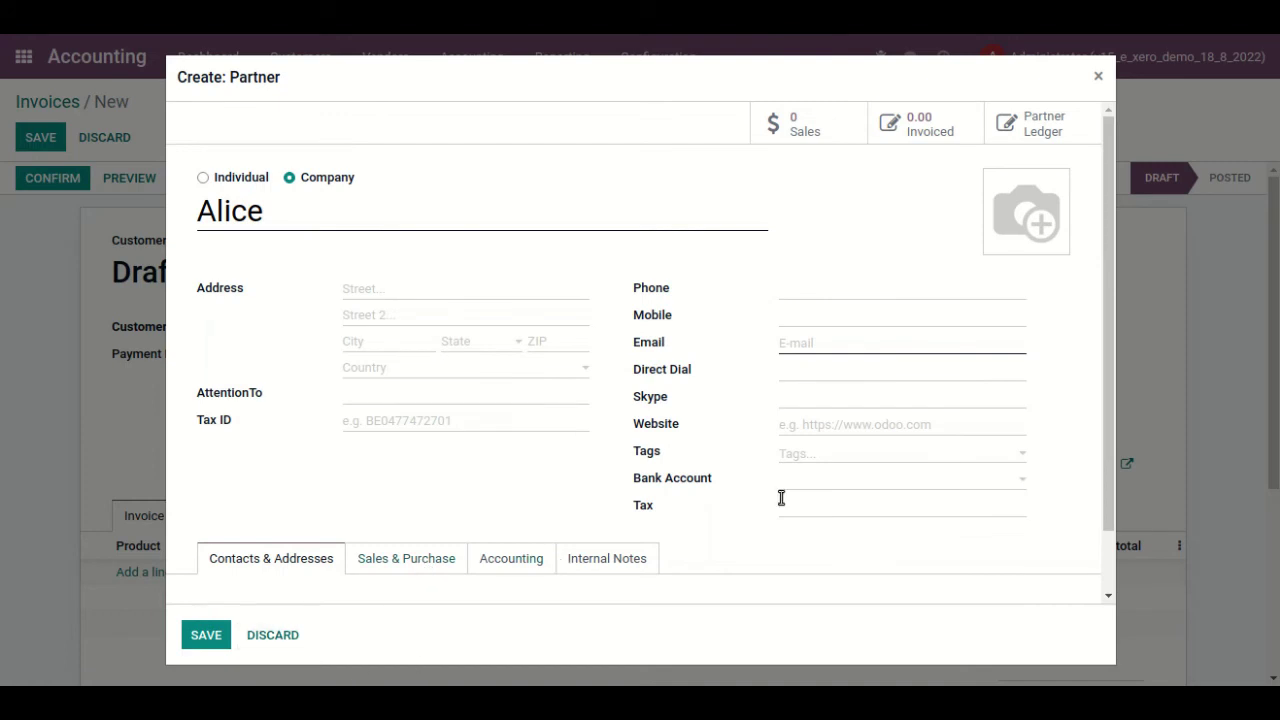
{"action": "left_click", "coordinate": [900, 351]}
{"action": "type", "text": "alice@example.com"}
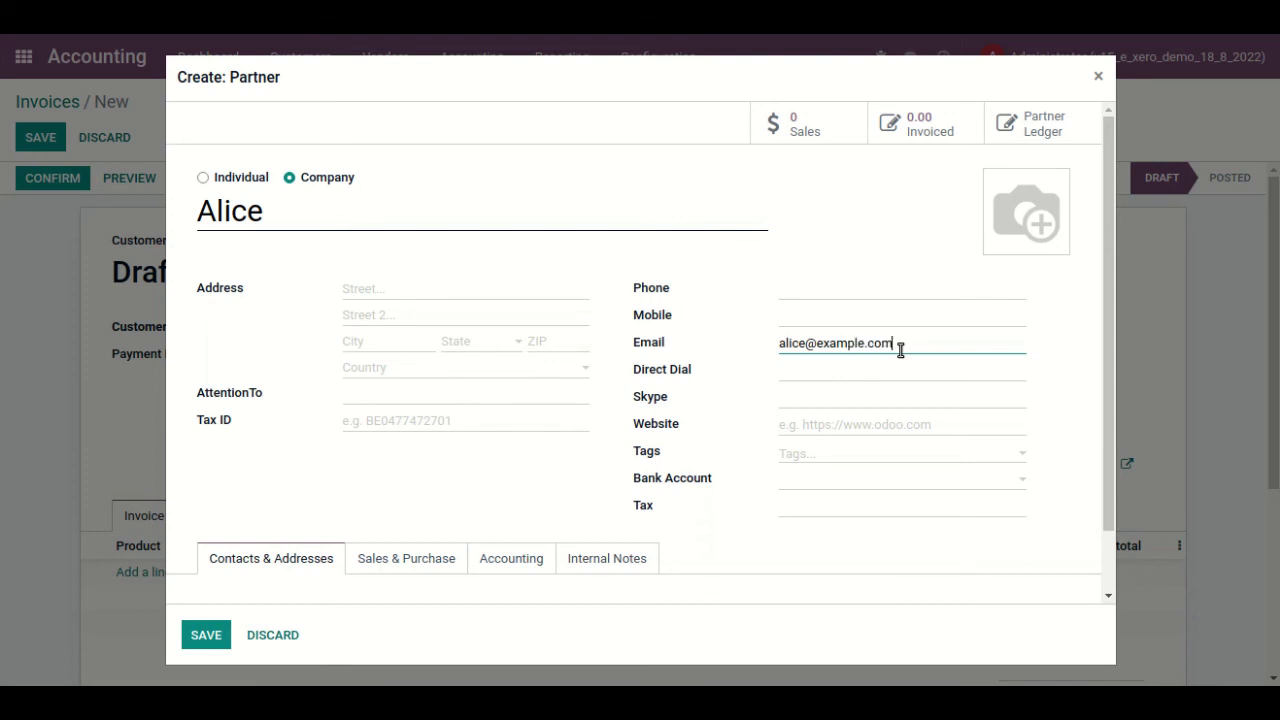
{"action": "left_click", "coordinate": [205, 633]}
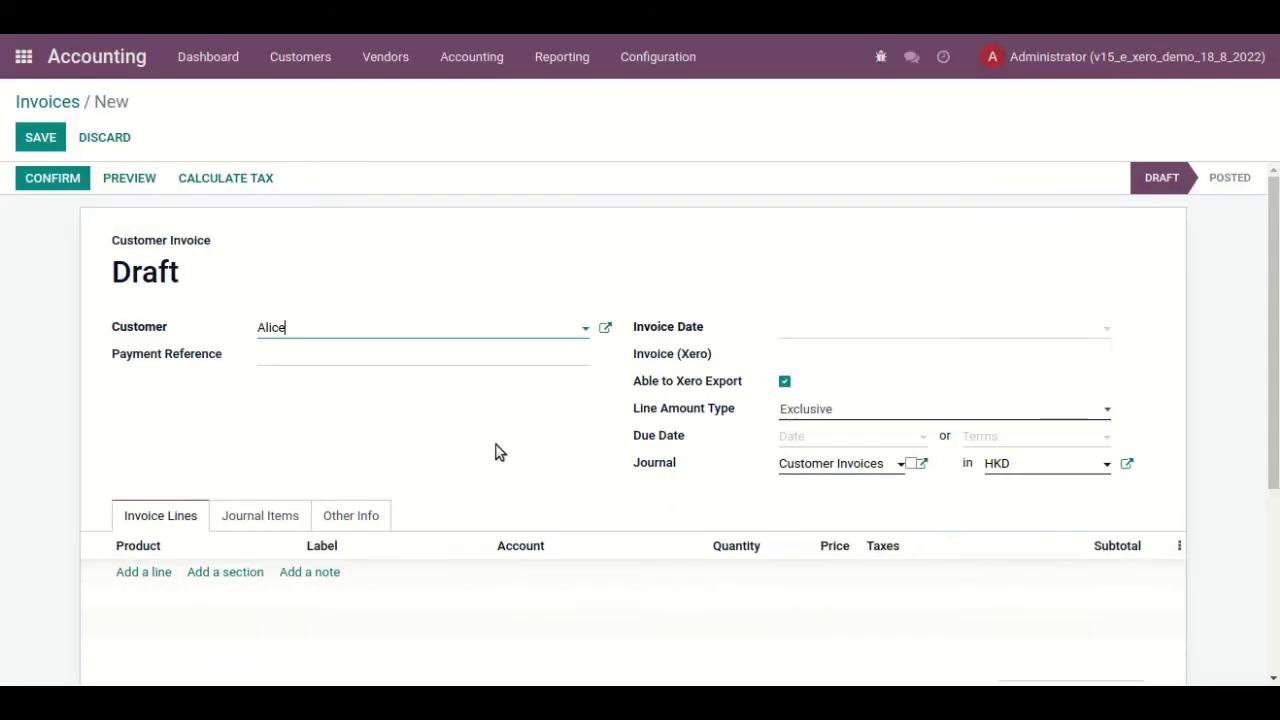
{"action": "left_click", "coordinate": [920, 330]}
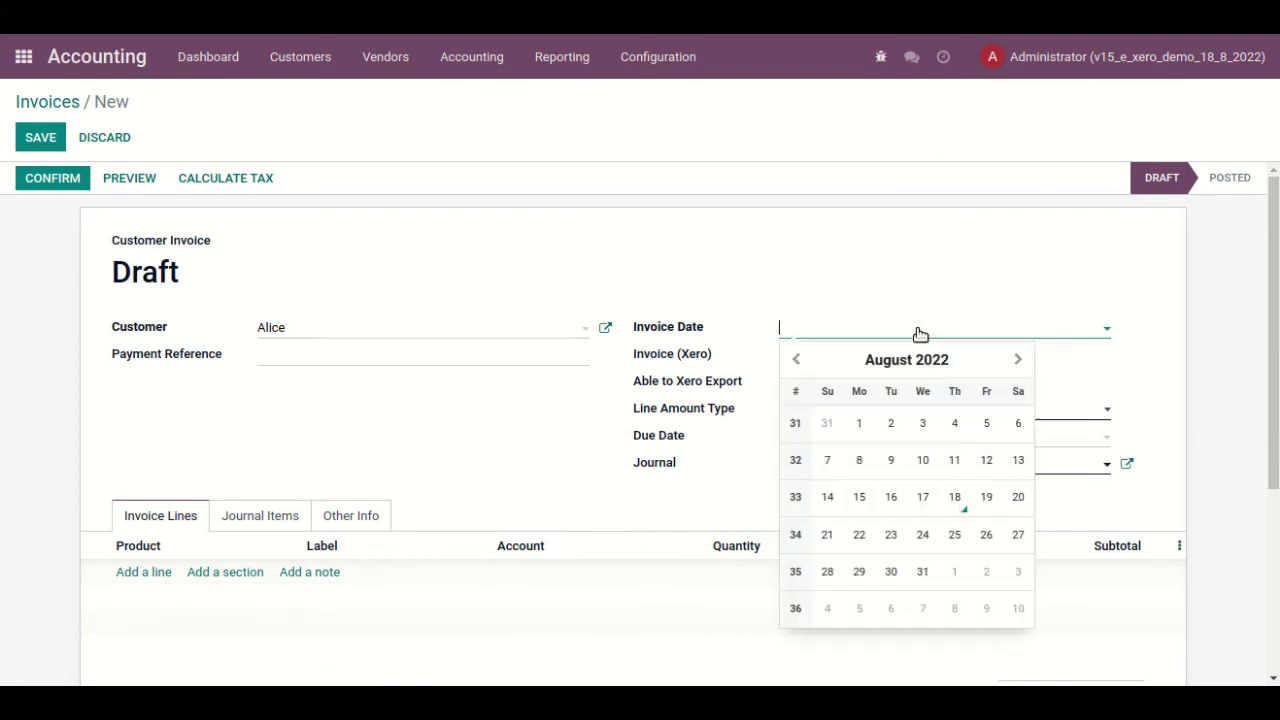
{"action": "left_click", "coordinate": [960, 505]}
- Add invoice lines for Product 3 and Product 4
{"action": "scroll", "coordinate": [270, 470], "scroll_direction": "down", "scroll_amount": 1}
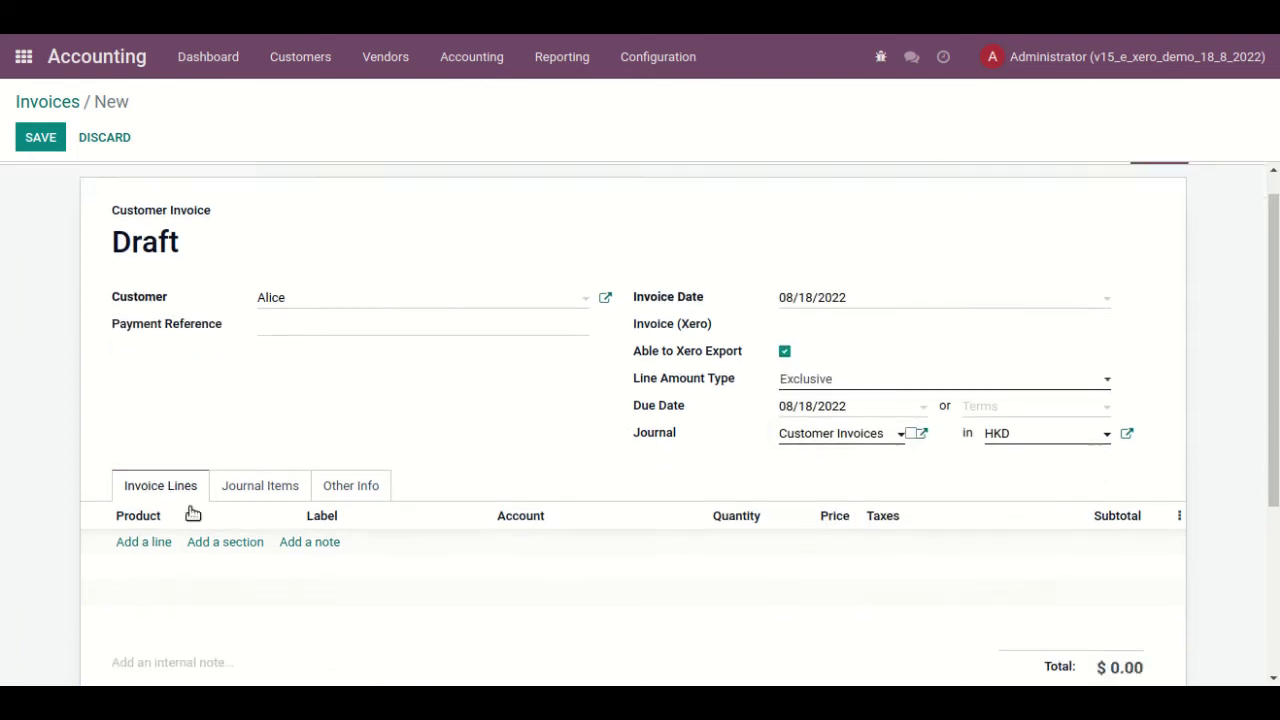
{"action": "left_click", "coordinate": [154, 522]}
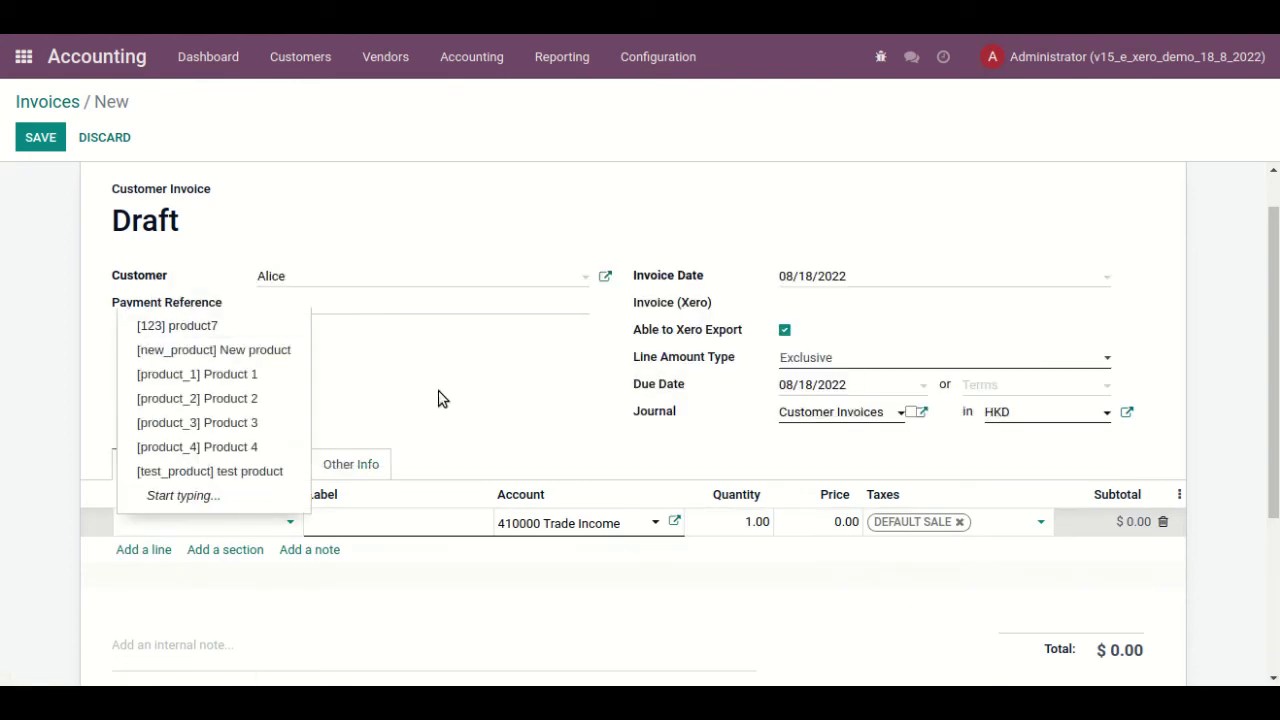
{"action": "key", "text": "Down"}
{"action": "key", "text": "Down"}
{"action": "key", "text": "Down"}
{"action": "key", "text": "Down"}
{"action": "key", "text": "Down"}
{"action": "key", "text": "Return"}
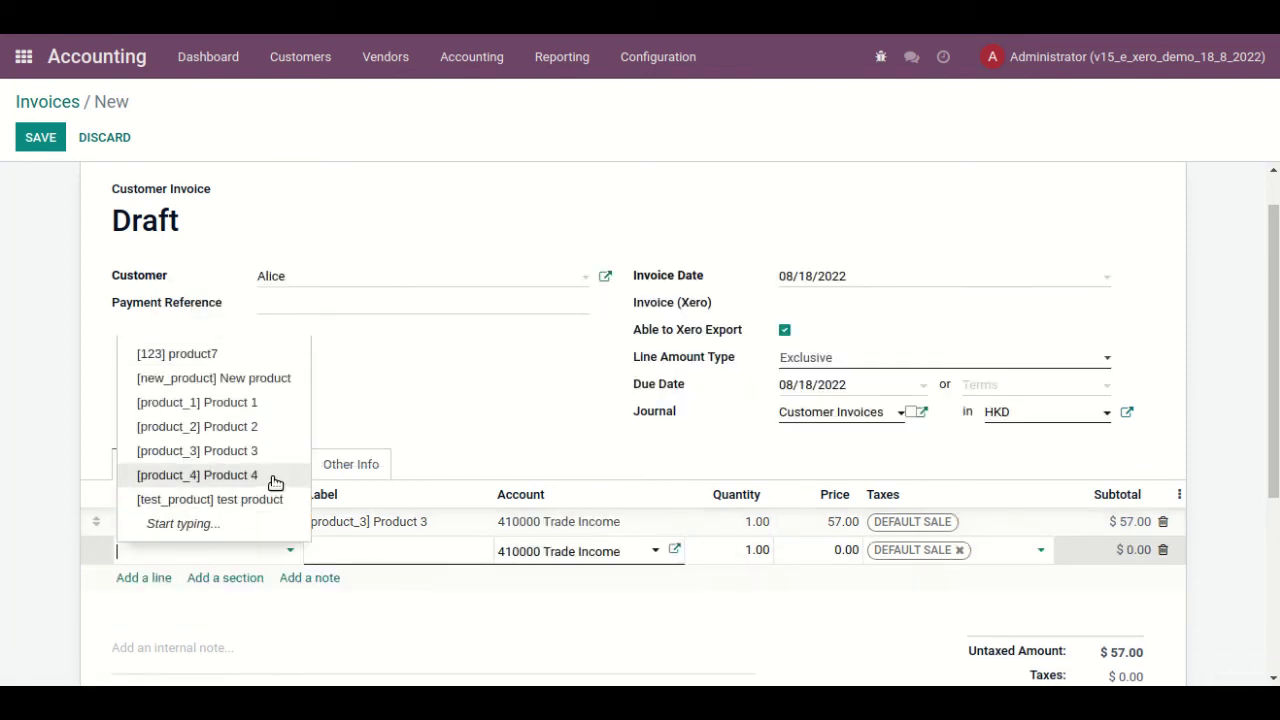
{"action": "left_click", "coordinate": [275, 477]}
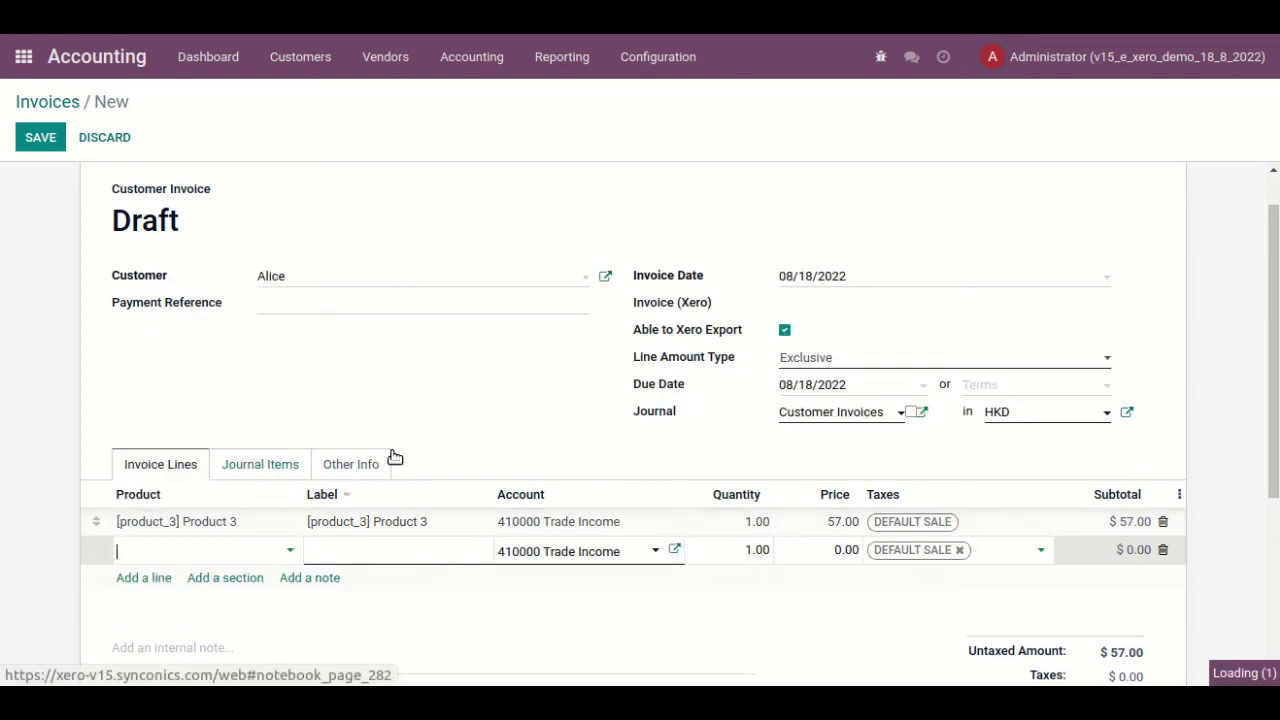
- Set the quantities to 2 for Product 3 and 3 for Product 4, and save the draft invoice
{"action": "left_click", "coordinate": [759, 524]}
{"action": "type", "text": "2"}
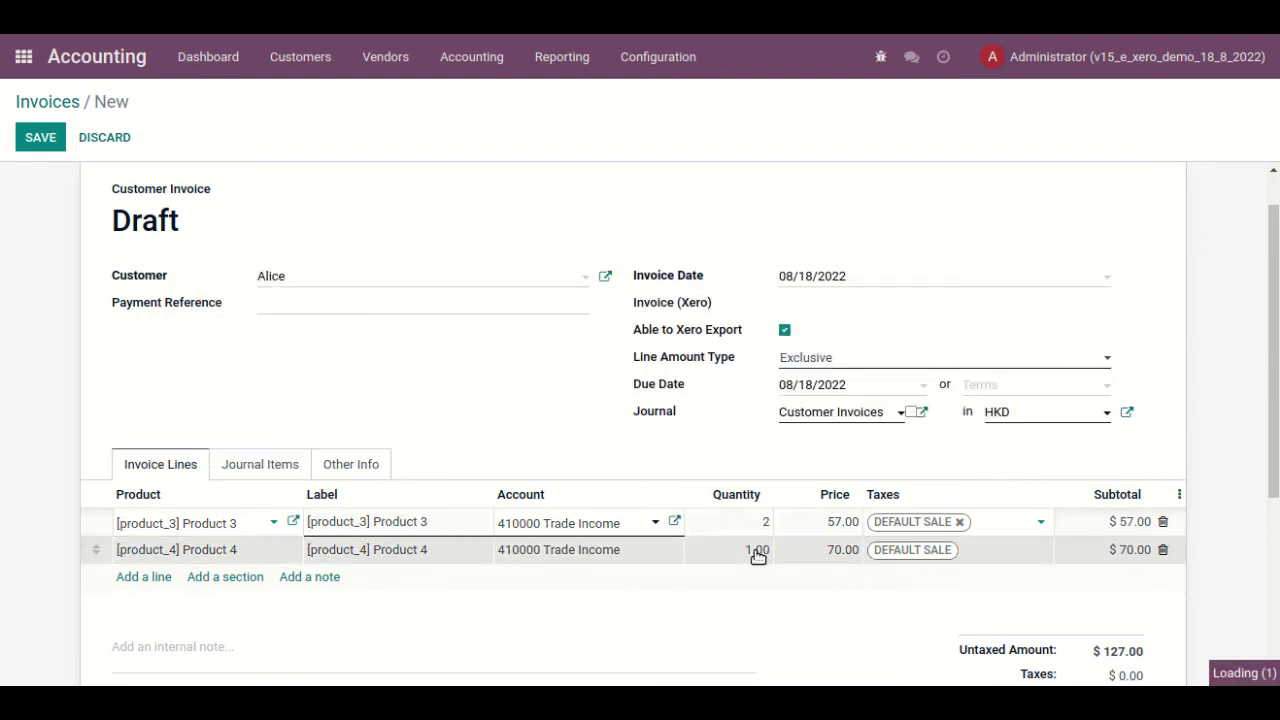
{"action": "left_click", "coordinate": [758, 552]}
{"action": "type", "text": "3"}
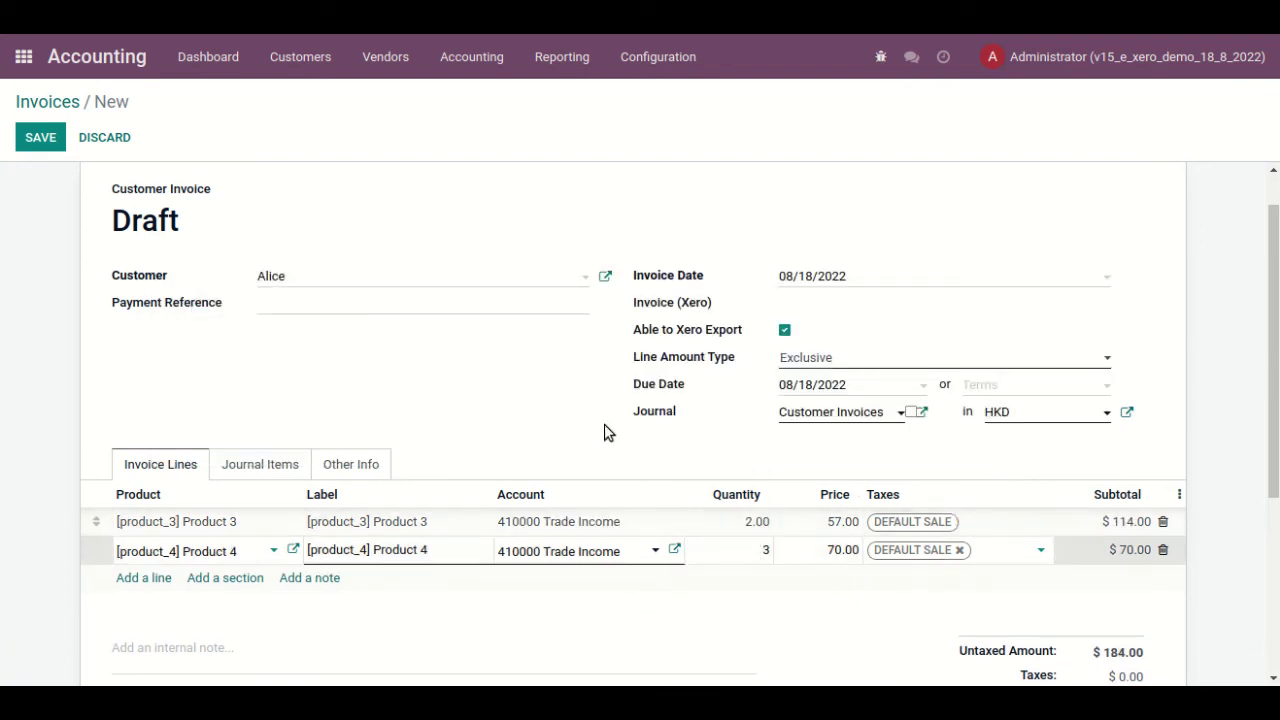
{"action": "left_click", "coordinate": [571, 428]}
{"action": "scroll", "coordinate": [360, 280], "scroll_direction": "up", "scroll_amount": 1}
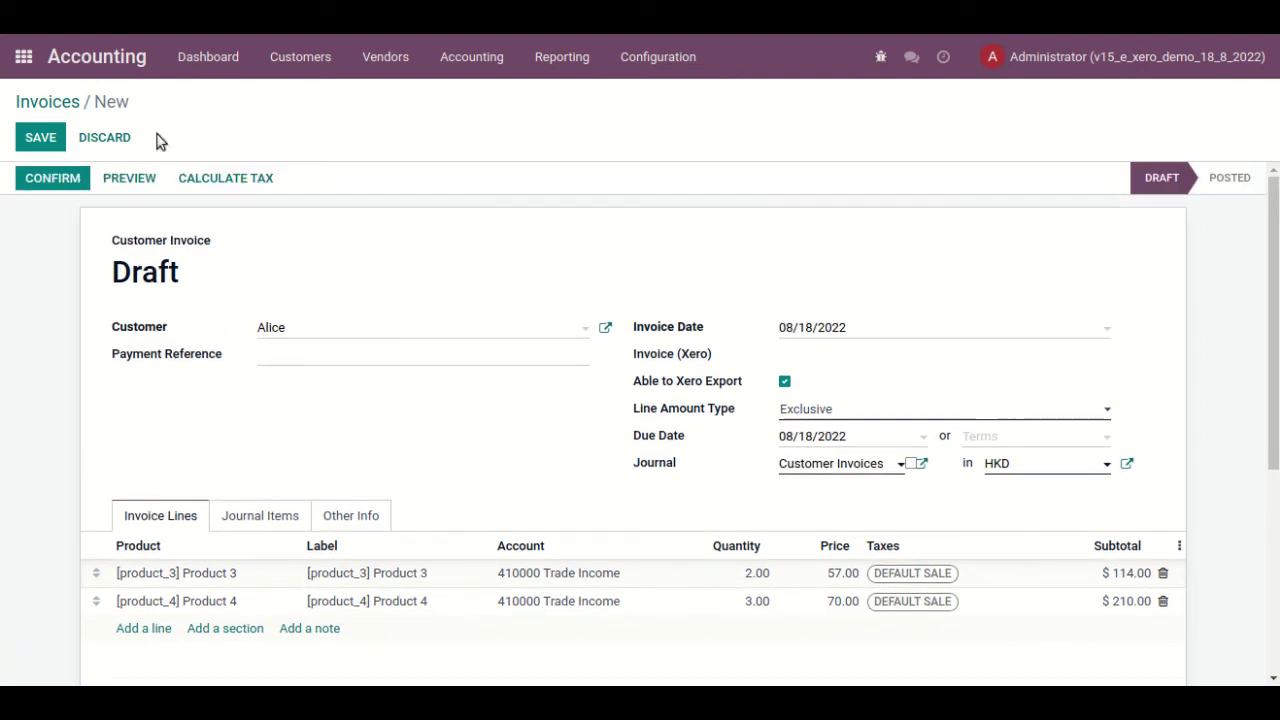
{"action": "left_click", "coordinate": [25, 136]}
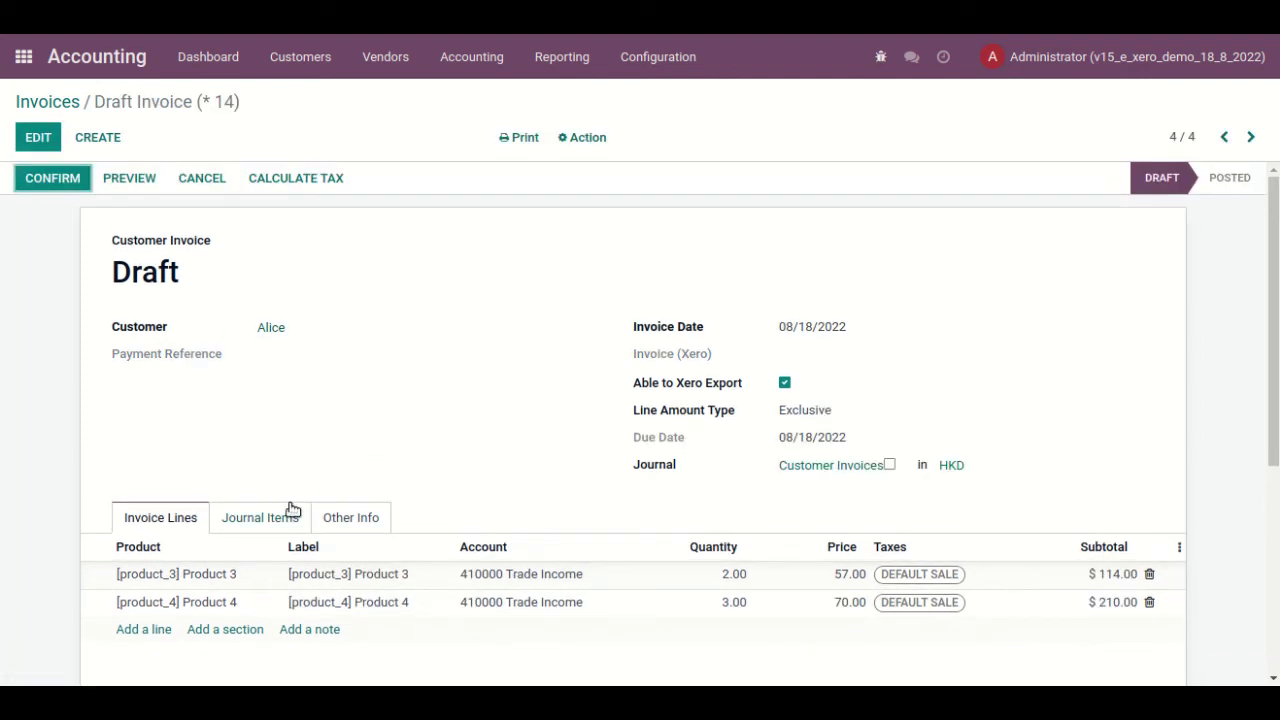
- Review the saved invoice's lines and totals, switch to Xero and open the new customer's draft invoice to compare its details
{"action": "scroll", "coordinate": [425, 435], "scroll_direction": "down", "scroll_amount": 2}
{"action": "scroll", "coordinate": [425, 435], "scroll_direction": "up", "scroll_amount": 2}
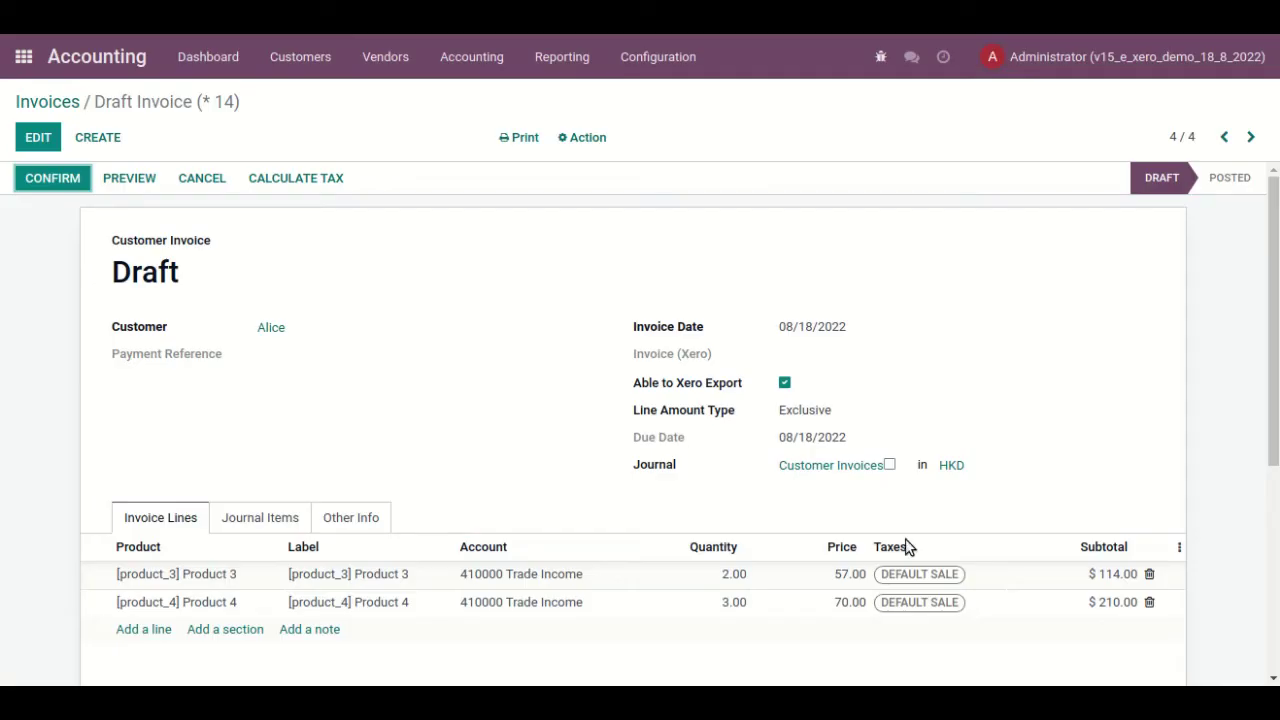
{"action": "scroll", "coordinate": [906, 541], "scroll_direction": "down", "scroll_amount": 3}
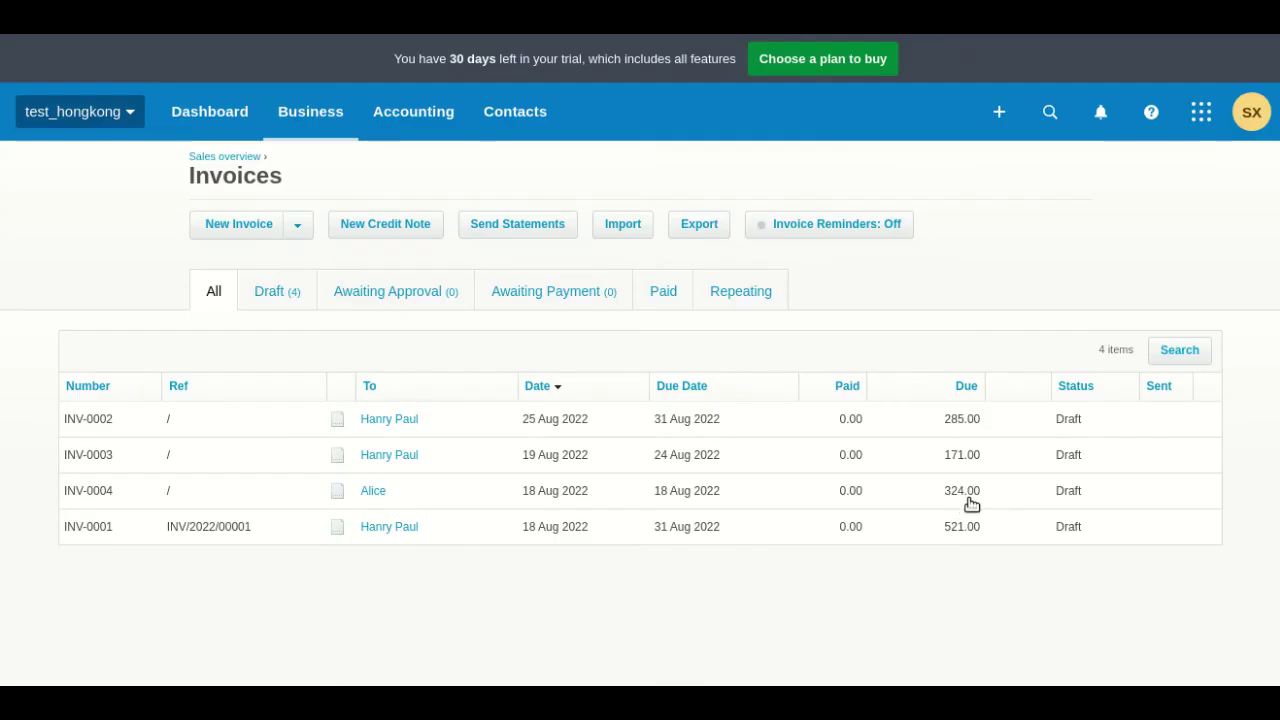
{"action": "left_click", "coordinate": [386, 495]}
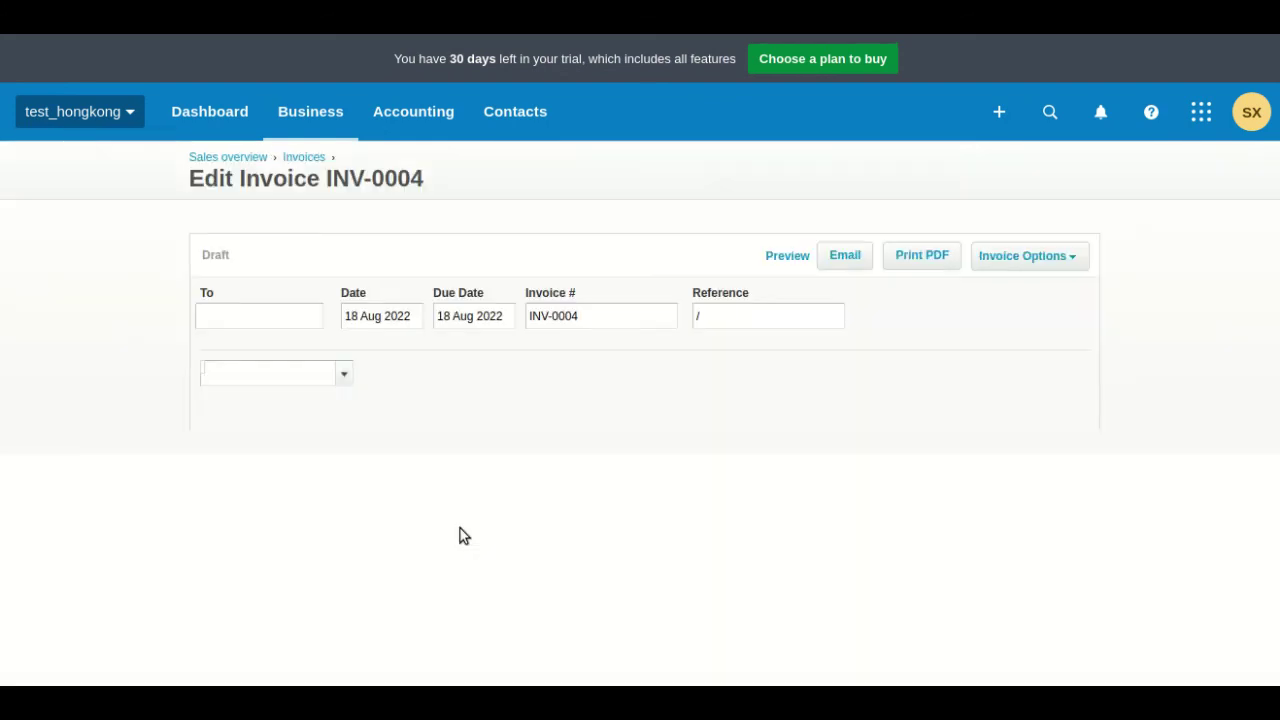
{"action": "scroll", "coordinate": [493, 534], "scroll_direction": "down", "scroll_amount": 1}
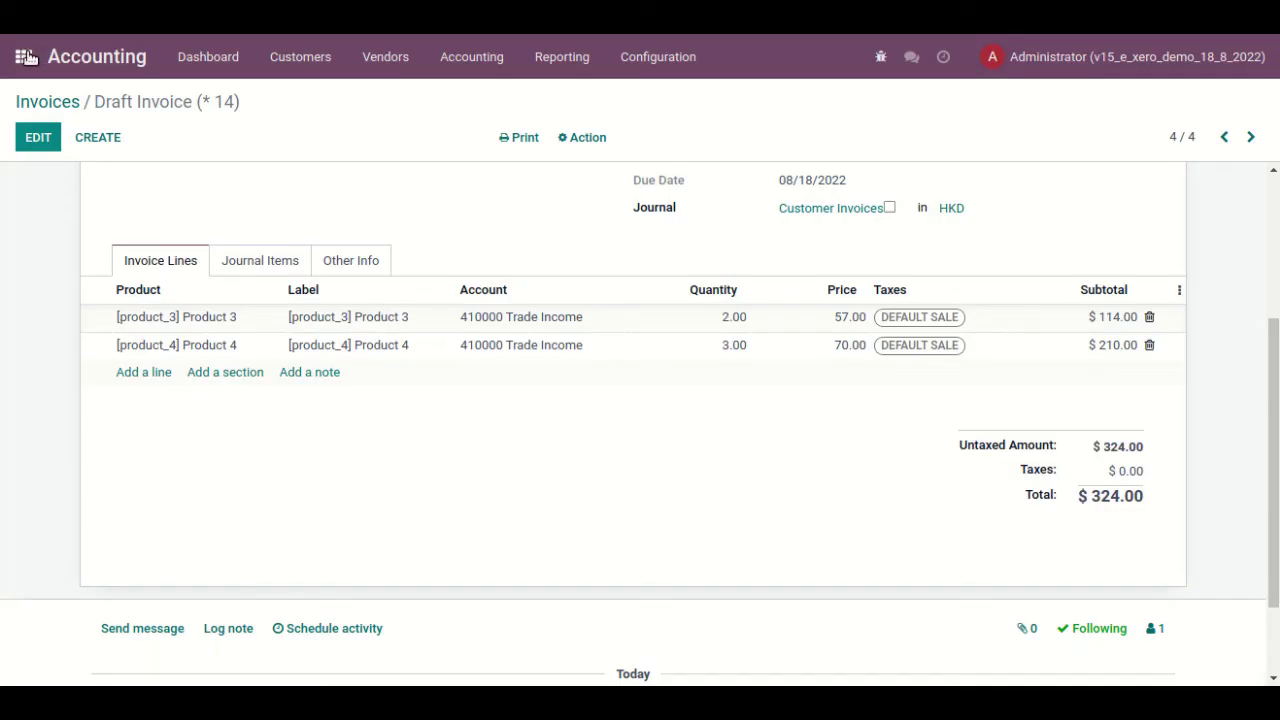
- Switch back to Odoo and return to the home screen listing the apps
{"action": "left_click", "coordinate": [26, 57]}
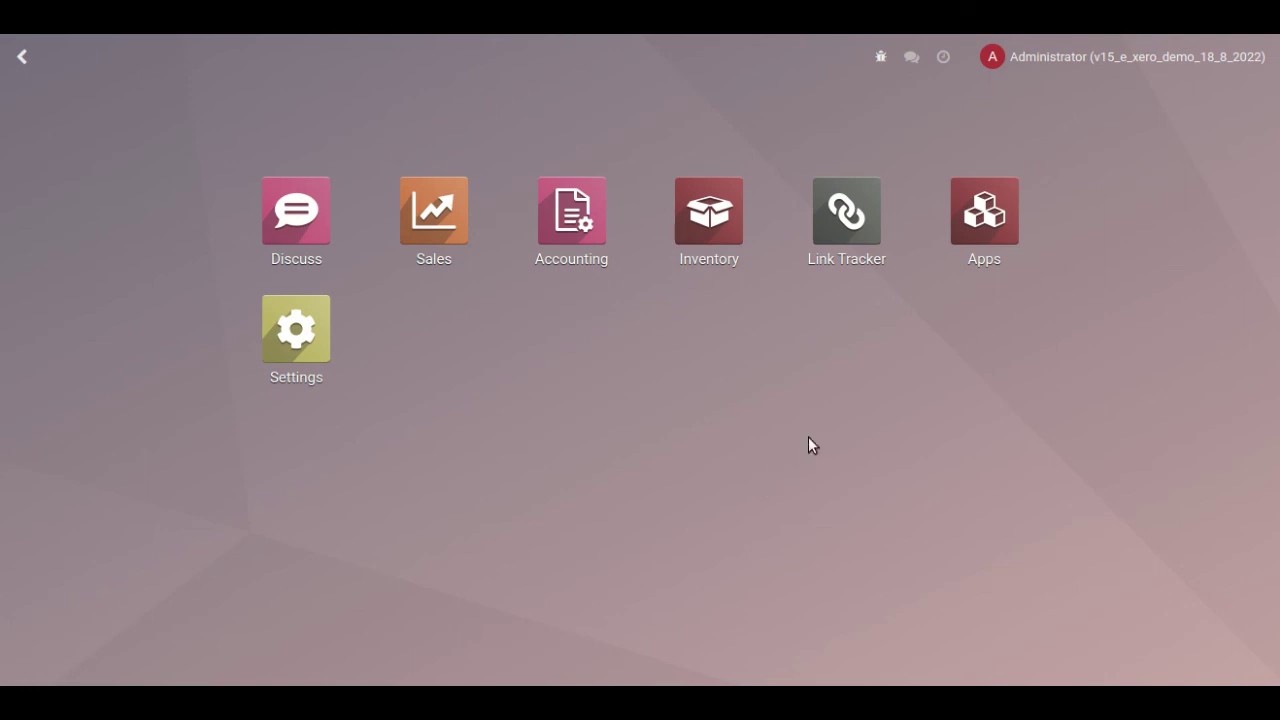
{"action": "left_click", "coordinate": [797, 35]}
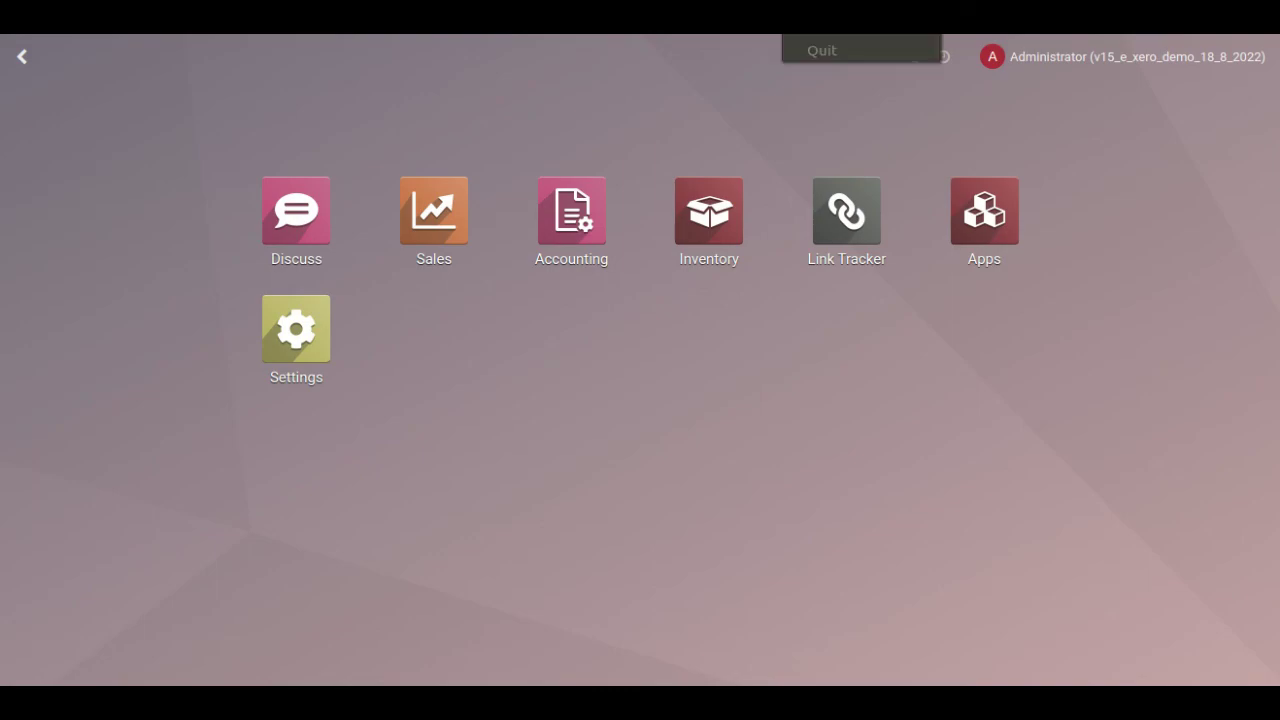